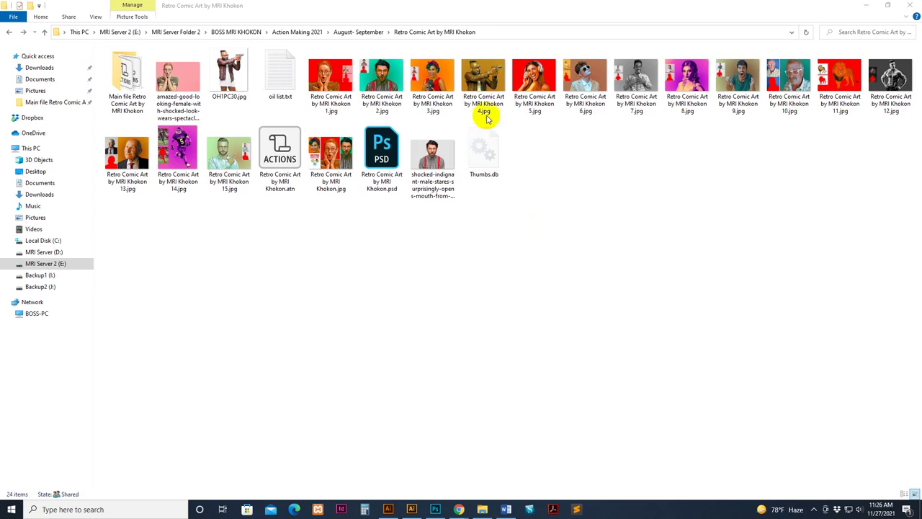
Step: Open the surprised pink-background woman photo in Photos and advance to Retro Comic Art 1.jpg
double_click(189, 90)
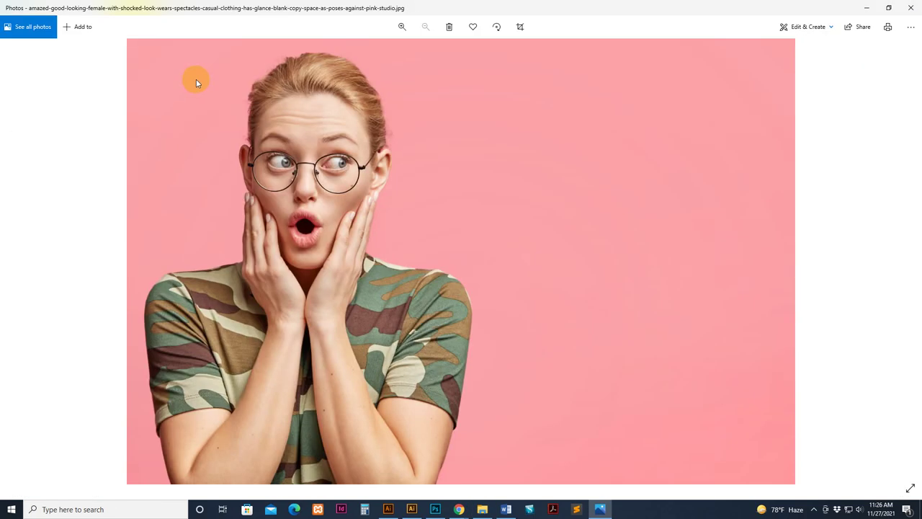
key("Right")
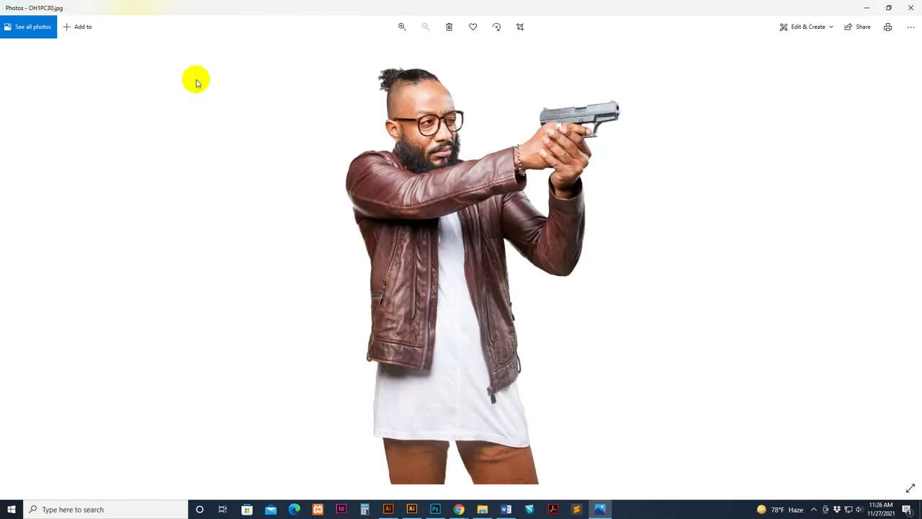
key("Right")
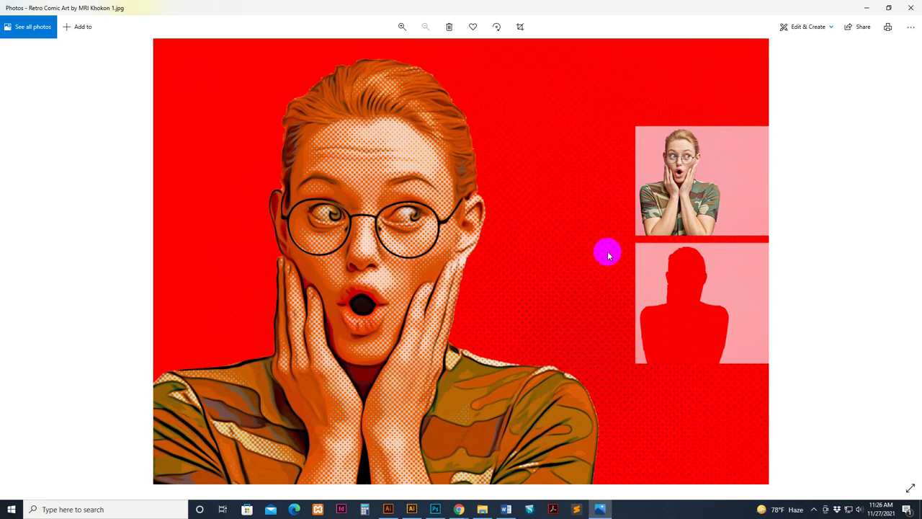
Step: Flip through Retro Comic Art 2 to 6.jpg, ending on the brown sunglasses-man portrait
left_click(714, 297)
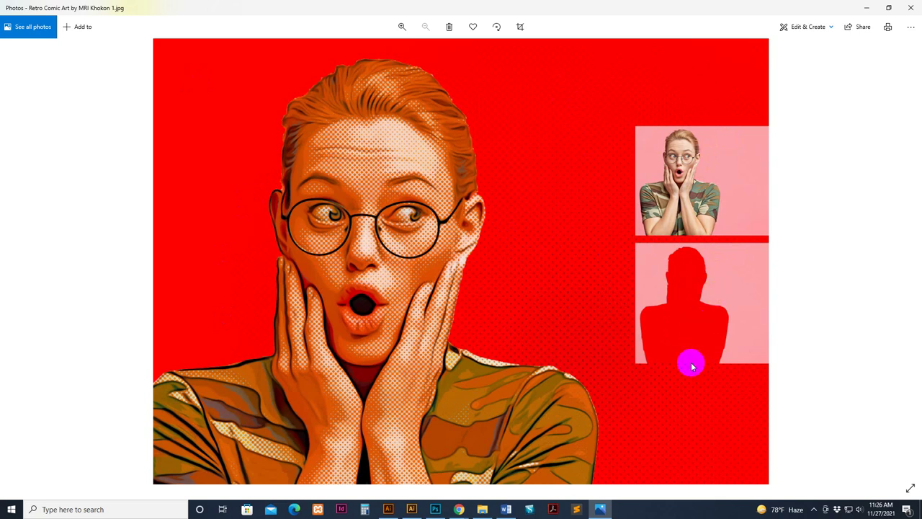
left_click(662, 295)
key("Right")
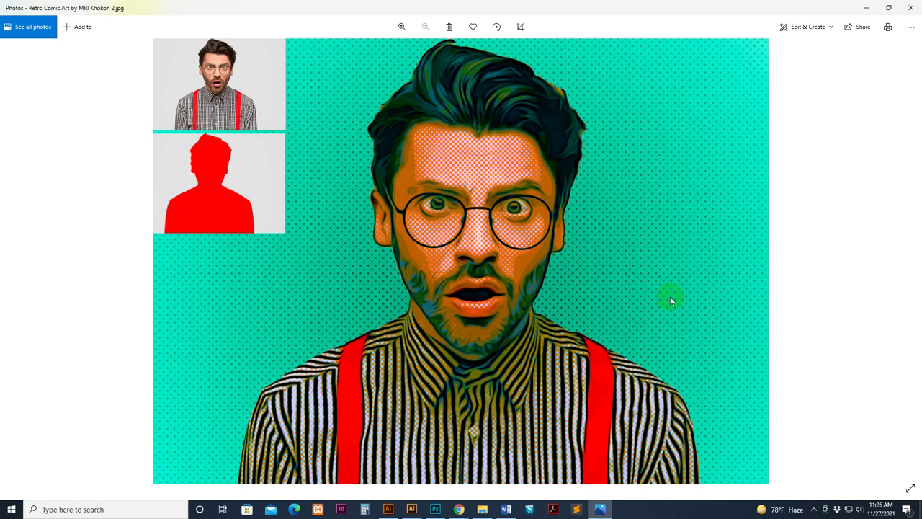
scroll(670, 301, "down", 1)
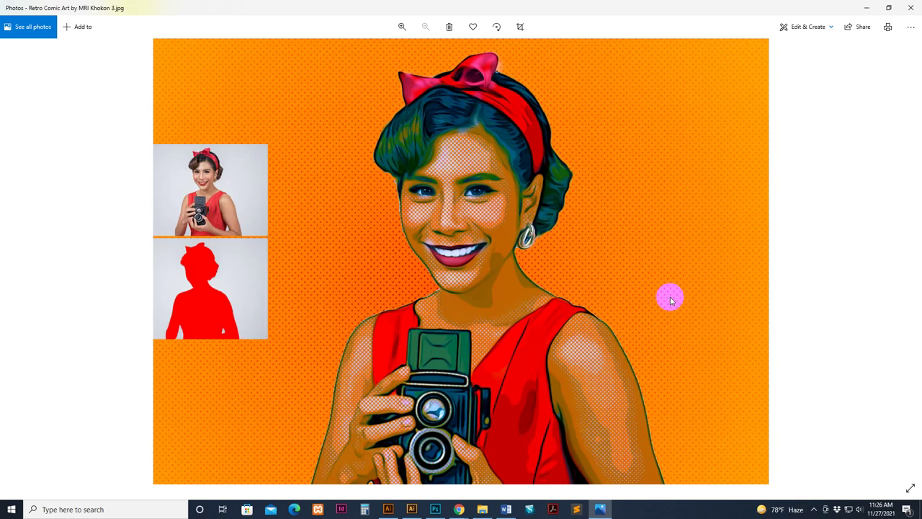
scroll(670, 300, "down", 1)
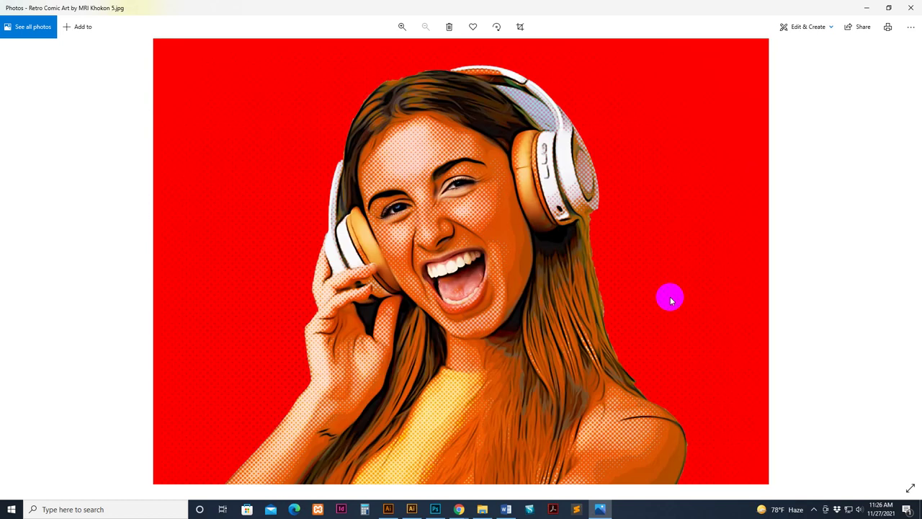
scroll(670, 300, "down", 1)
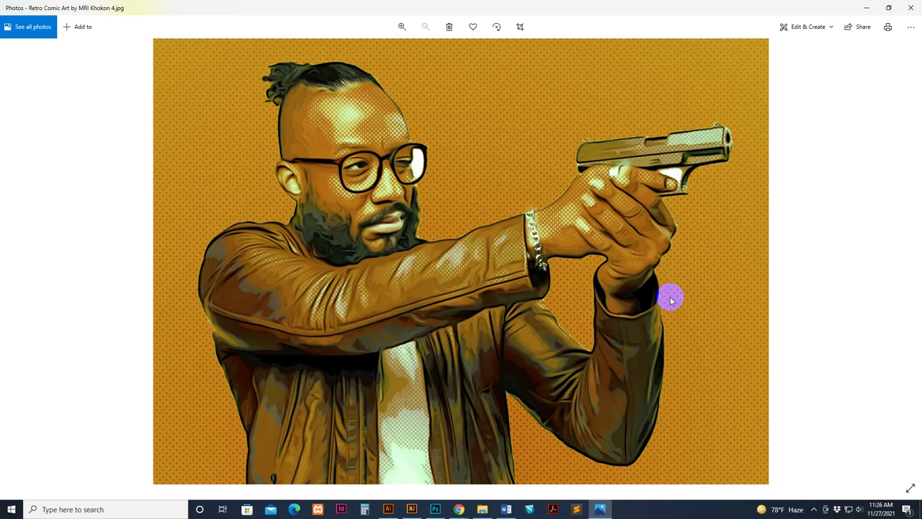
scroll(670, 300, "up", 1)
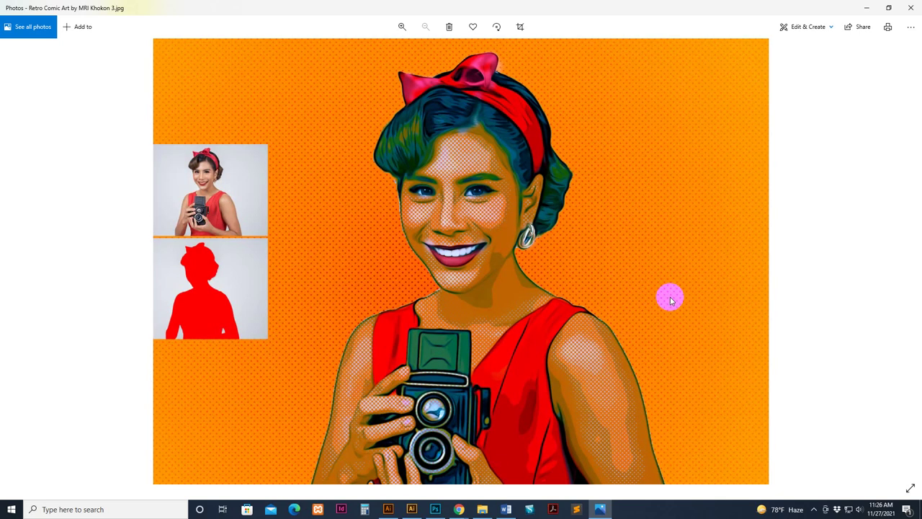
scroll(670, 300, "down", 1)
scroll(670, 301, "down", 1)
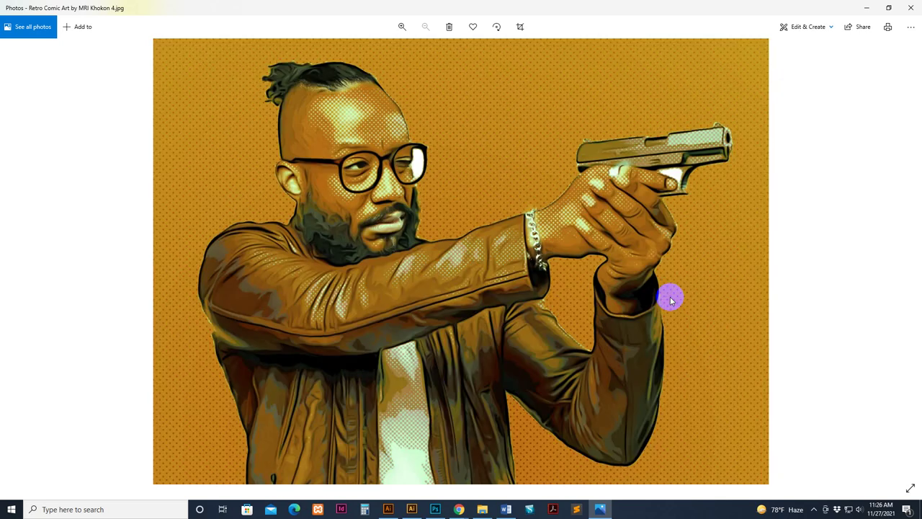
scroll(670, 300, "up", 1)
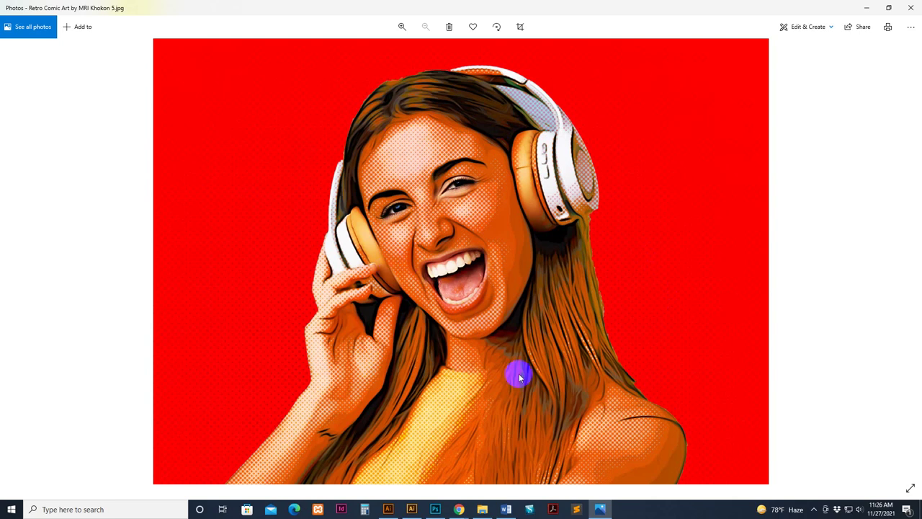
scroll(637, 400, "down", 1)
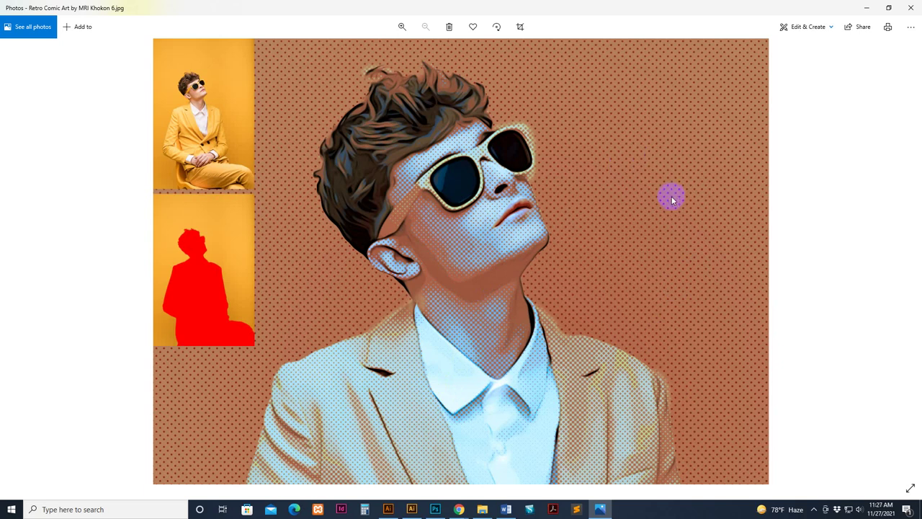
Step: Page through comic results 7–15 and the collage to the shocked checkered-shirt man photo
key("Right")
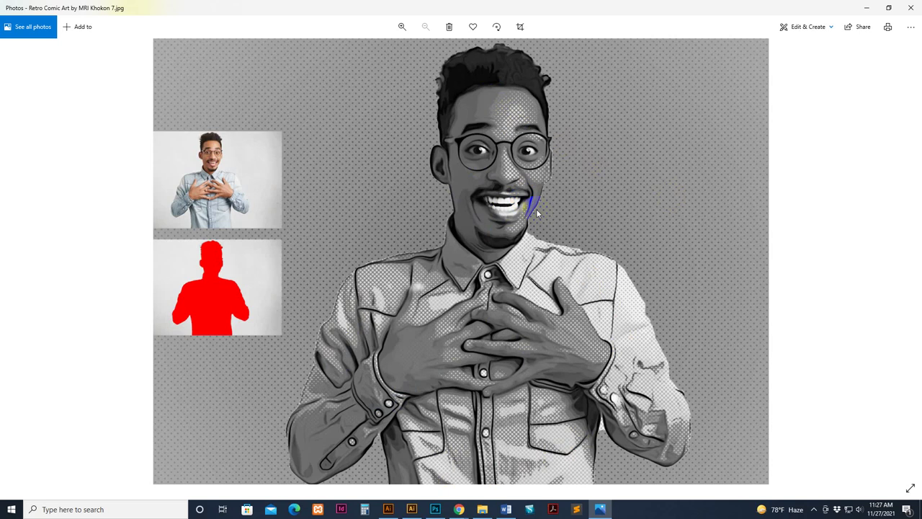
scroll(537, 210, "down", 1)
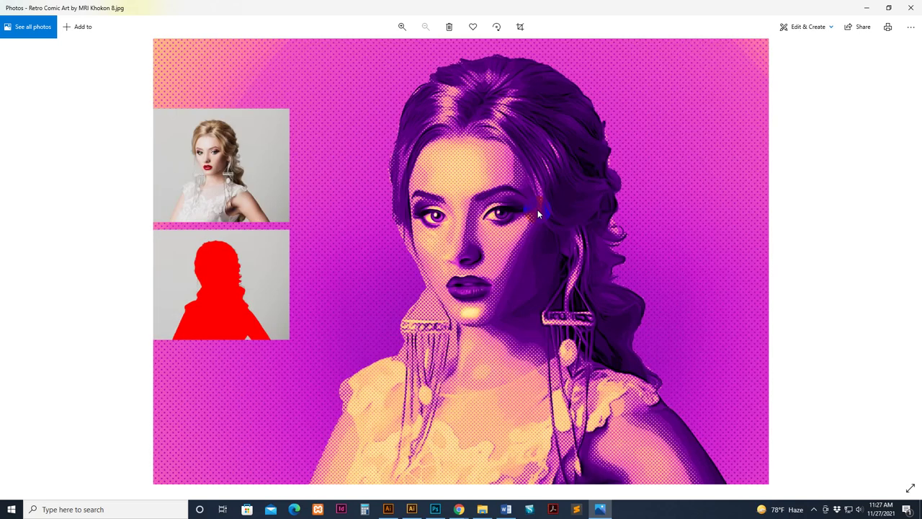
scroll(537, 213, "down", 1)
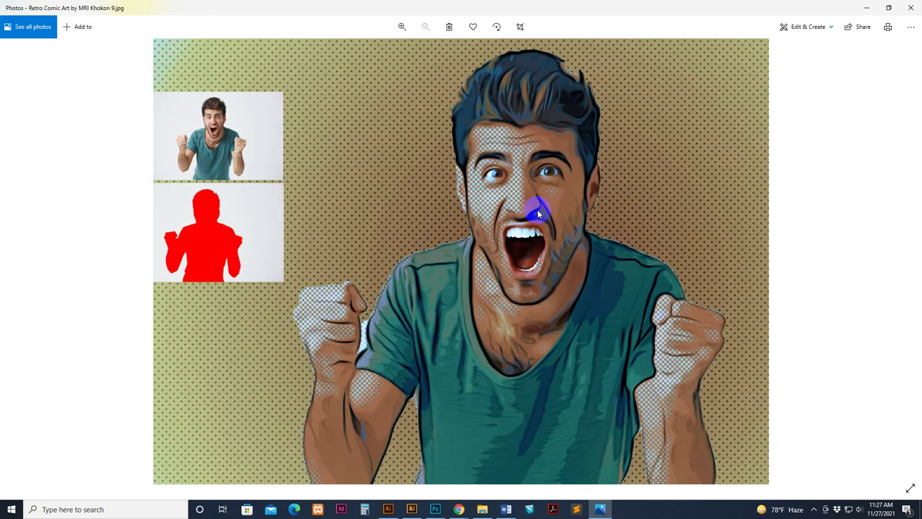
scroll(538, 213, "down", 1)
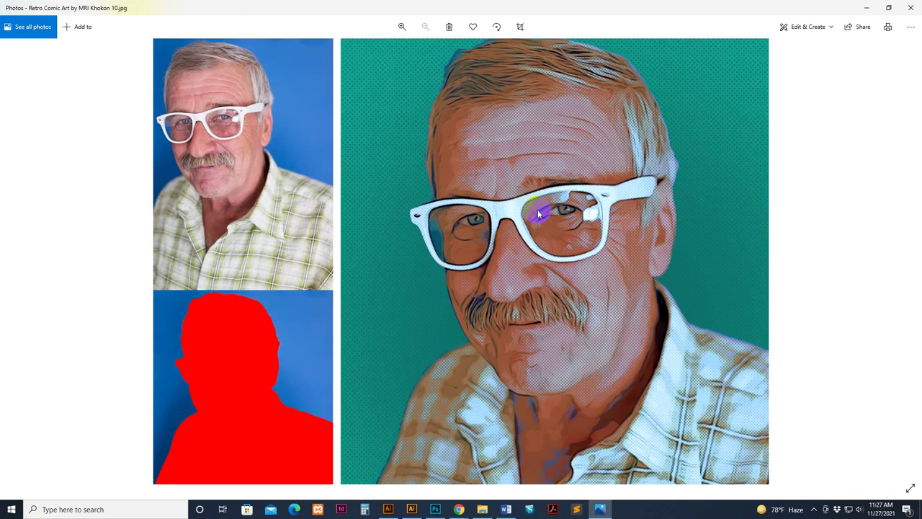
scroll(537, 214, "down", 1)
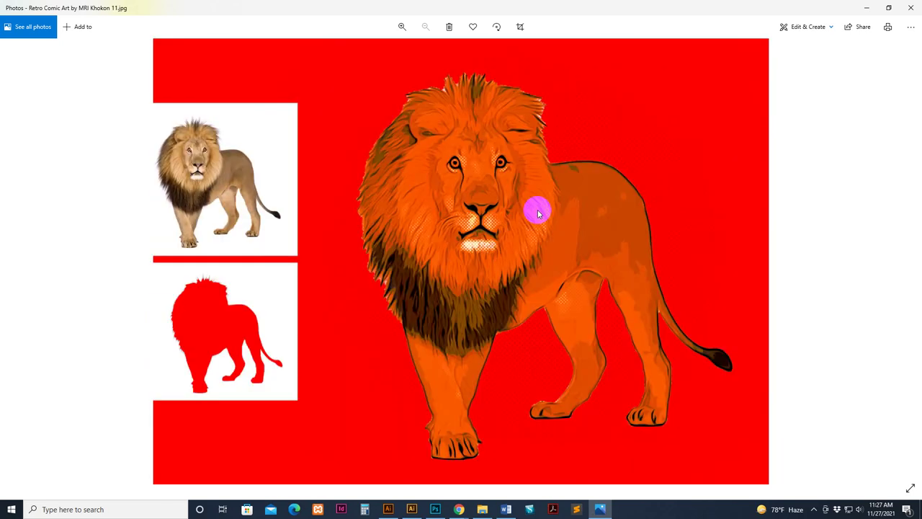
scroll(538, 214, "down", 1)
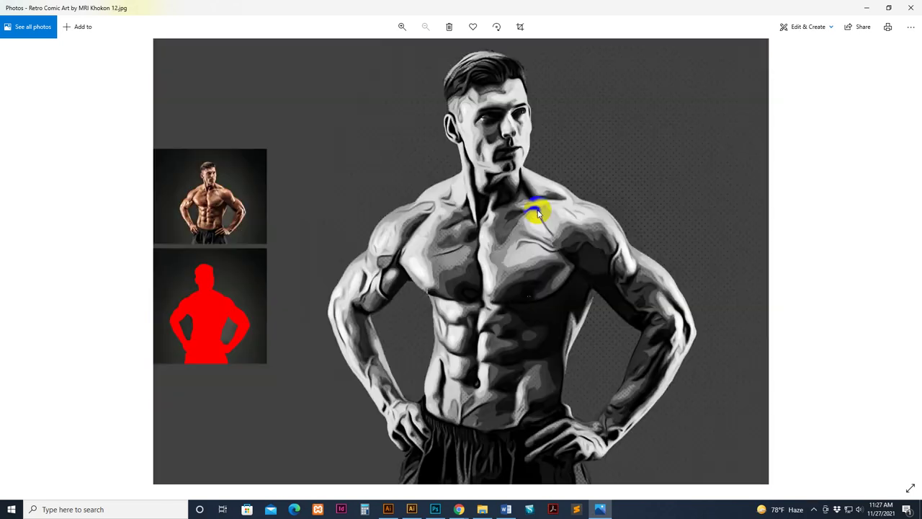
scroll(538, 213, "down", 1)
scroll(537, 210, "down", 1)
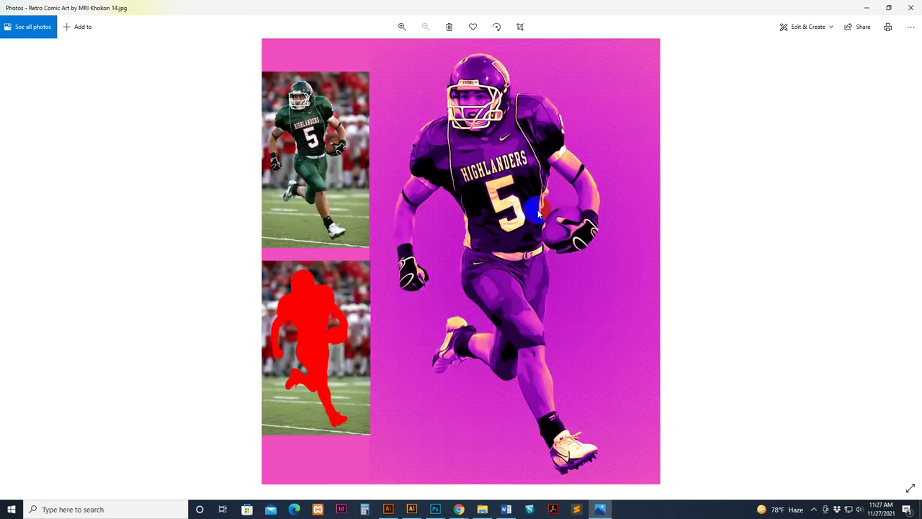
scroll(538, 213, "down", 1)
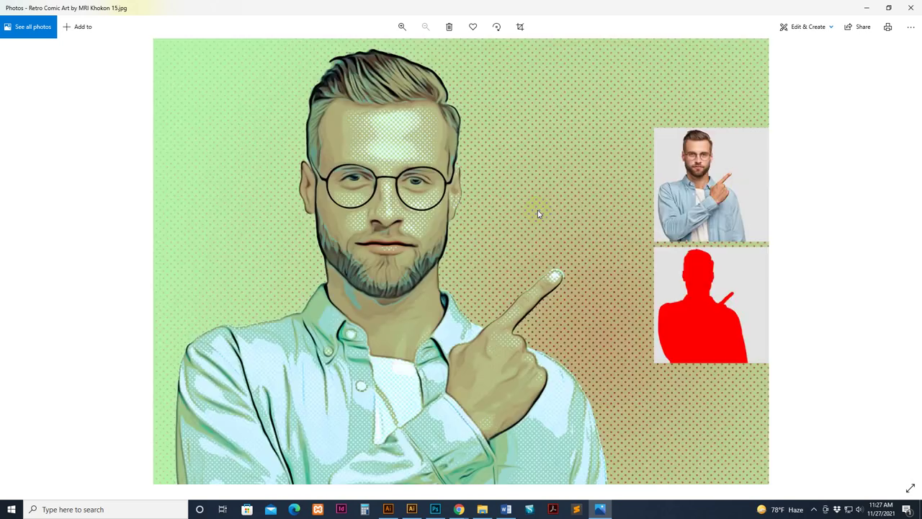
scroll(537, 209, "down", 1)
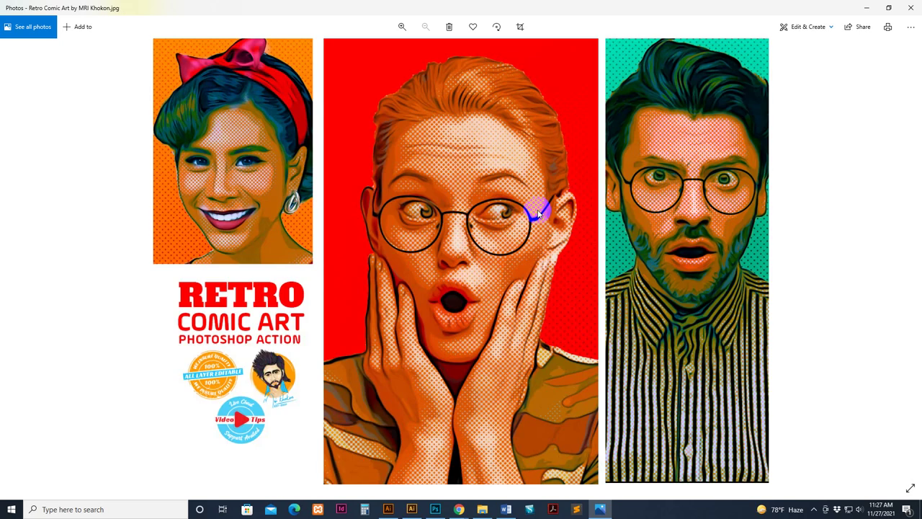
scroll(537, 212, "down", 1)
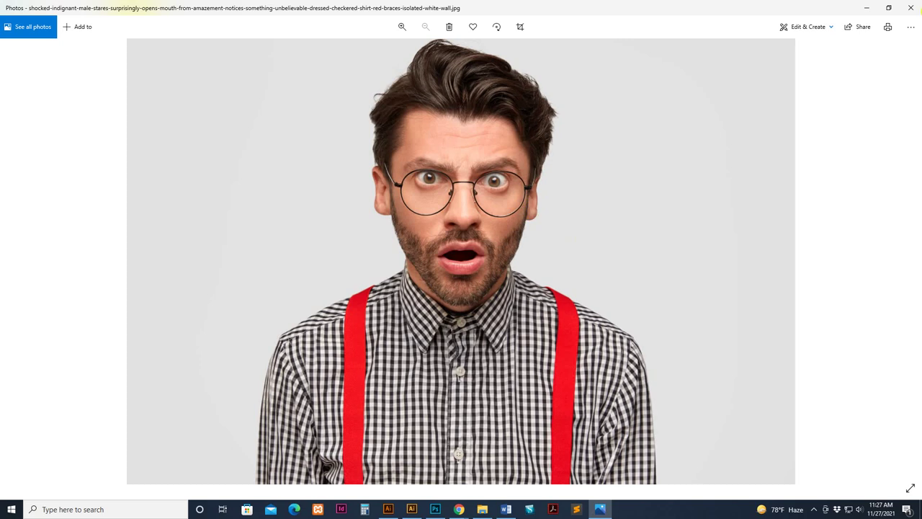
Step: Close Photos, refresh File Explorer, and open the Main file folder
left_click(910, 8)
right_click(504, 283)
left_click(504, 294)
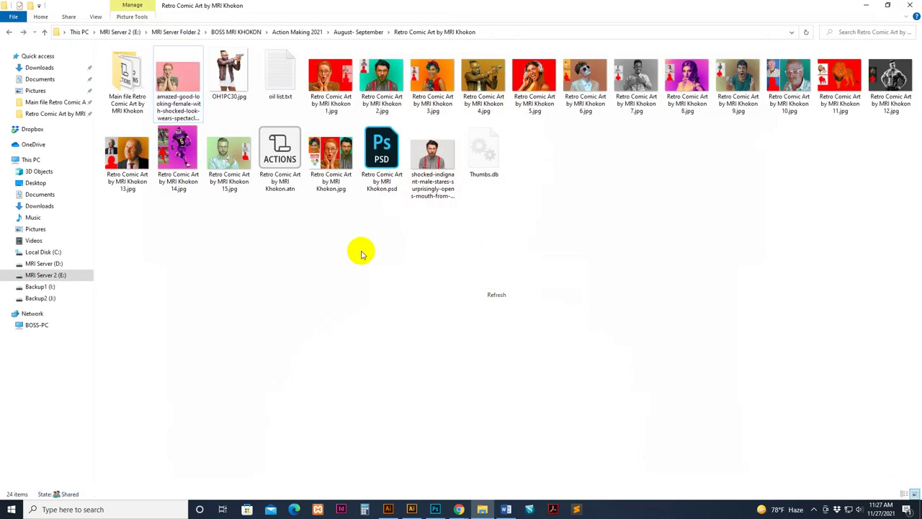
left_click(140, 110)
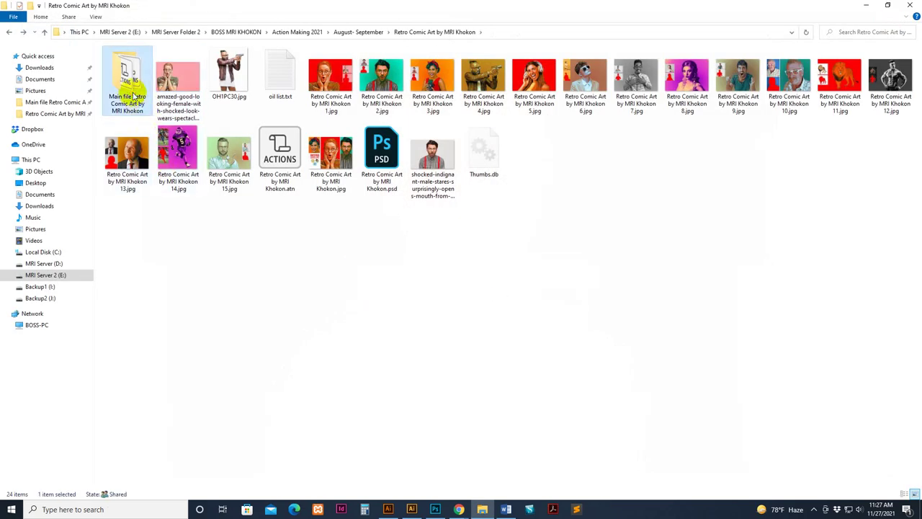
double_click(134, 87)
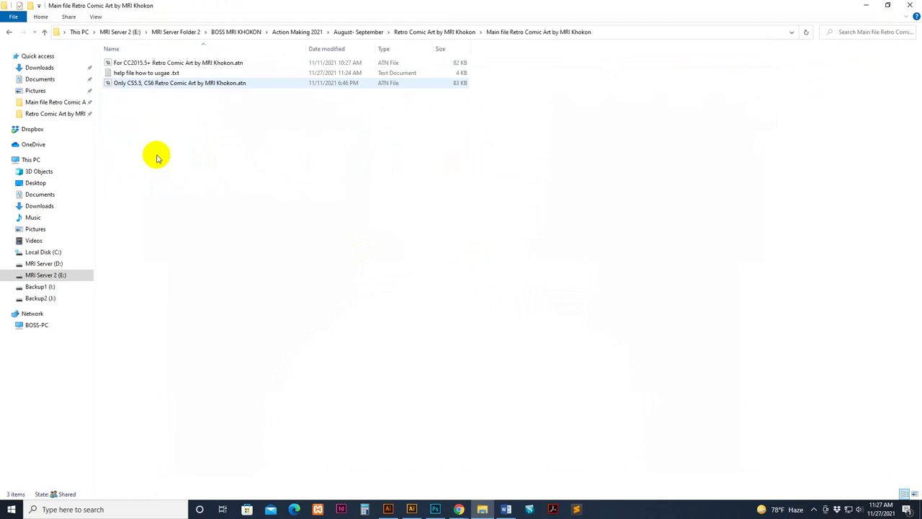
Step: Read the help text in Notepad and inspect the CC2015.5+ and CS5.5/CS6 action files
left_click(161, 63)
left_click(162, 83)
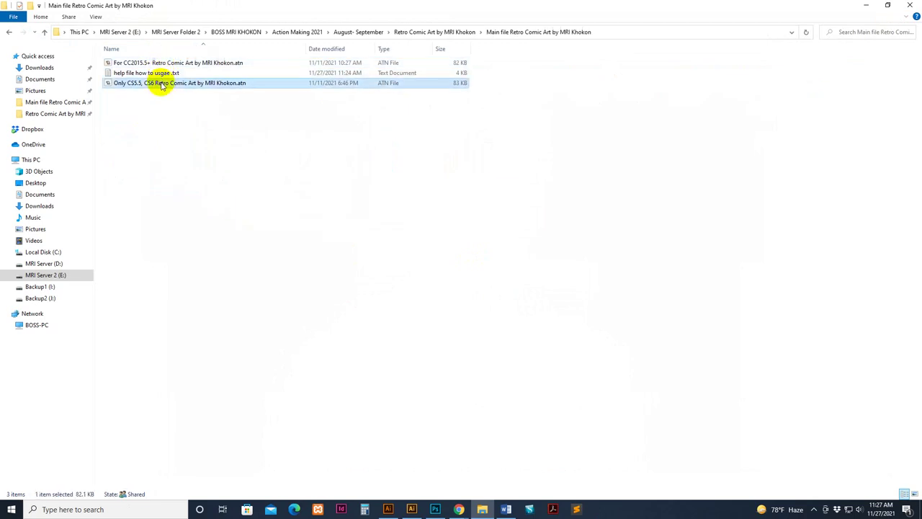
double_click(137, 73)
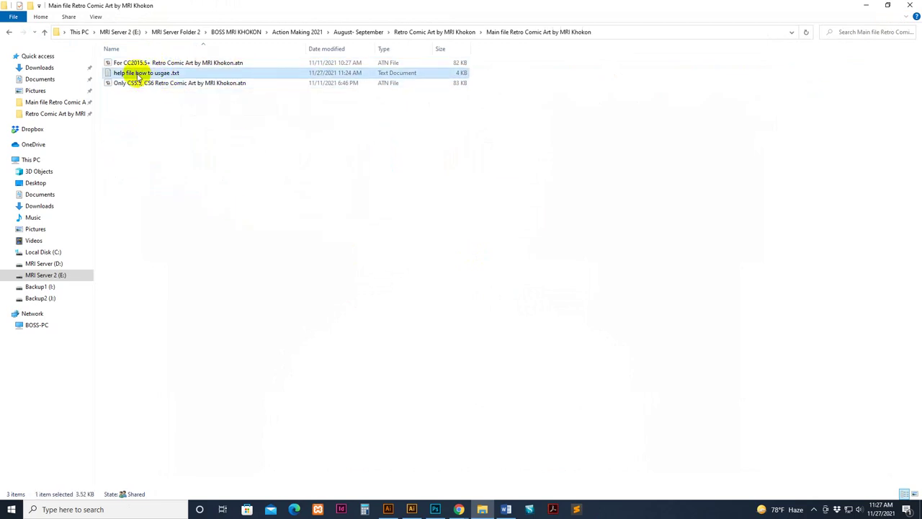
scroll(461, 288, "down", 5)
scroll(475, 302, "down", 2)
left_click(785, 107)
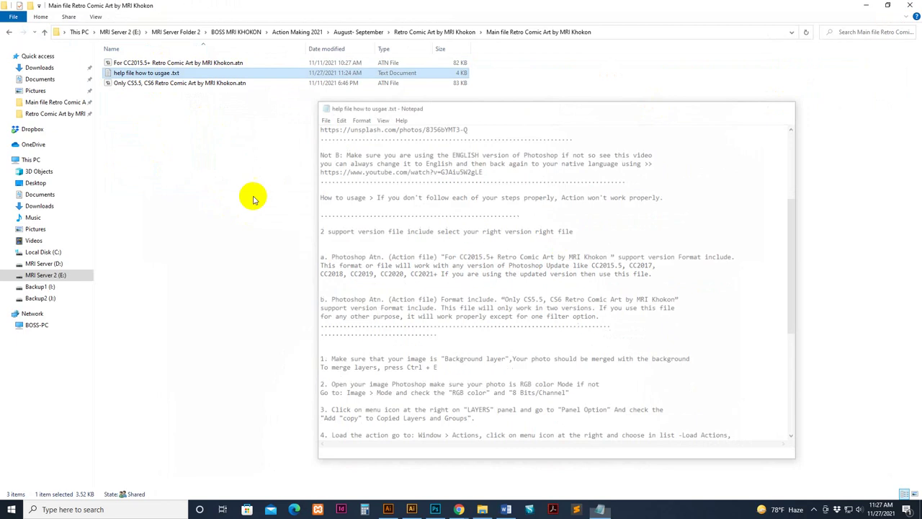
left_click(153, 62)
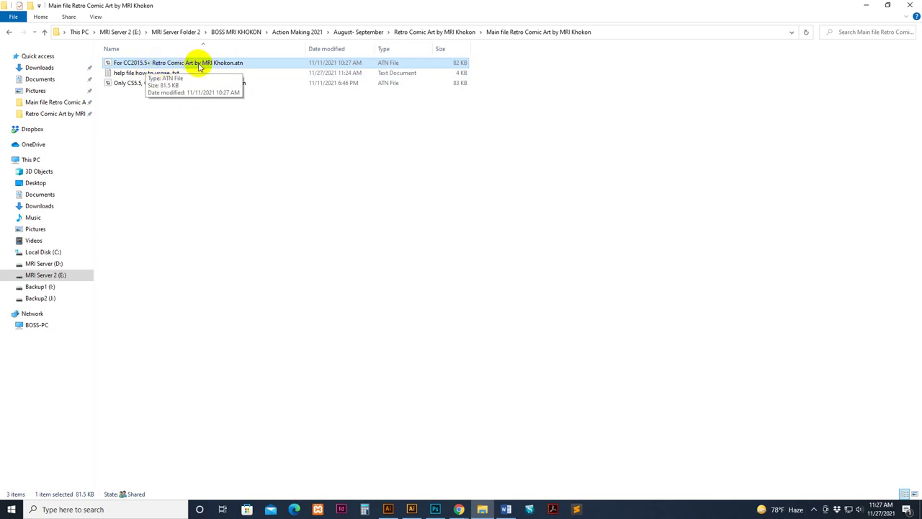
left_click(189, 165)
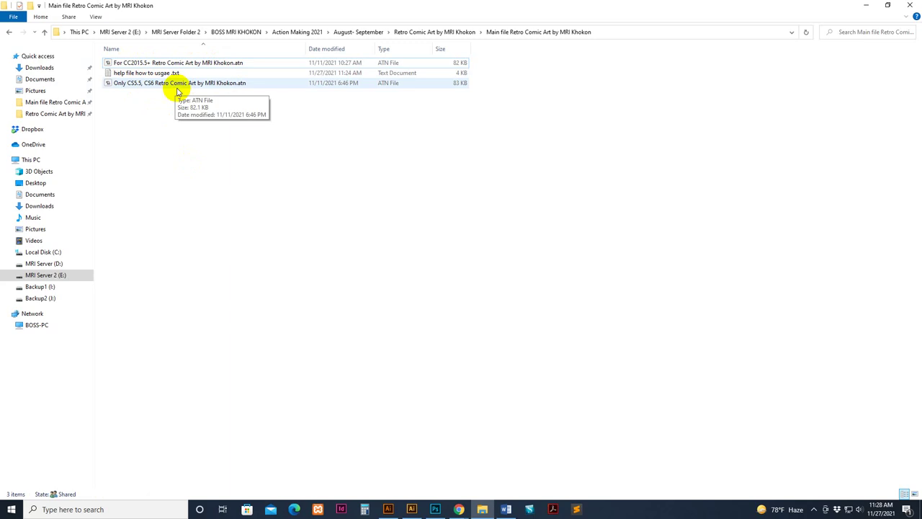
Step: Reopen the help notes, highlight the supported versions text, then close them
double_click(148, 73)
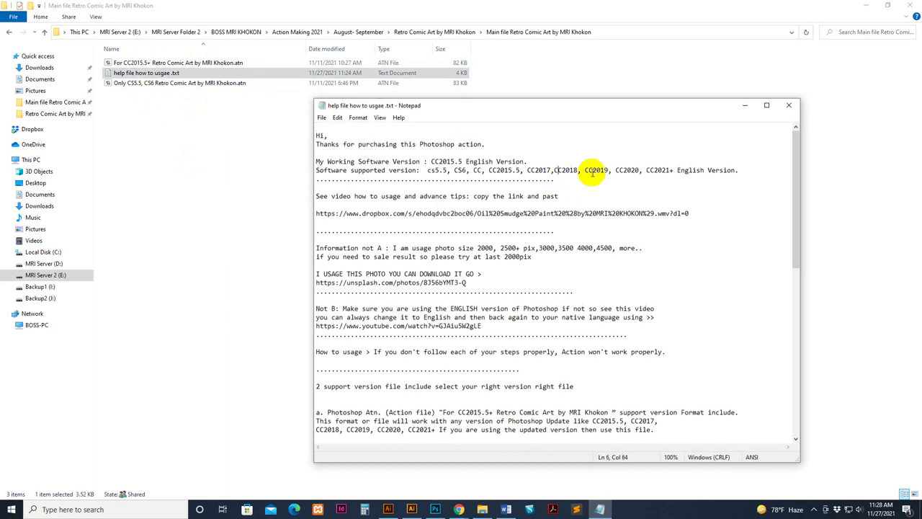
left_click_drag(657, 171, 523, 170)
left_click_drag(453, 170, 432, 170)
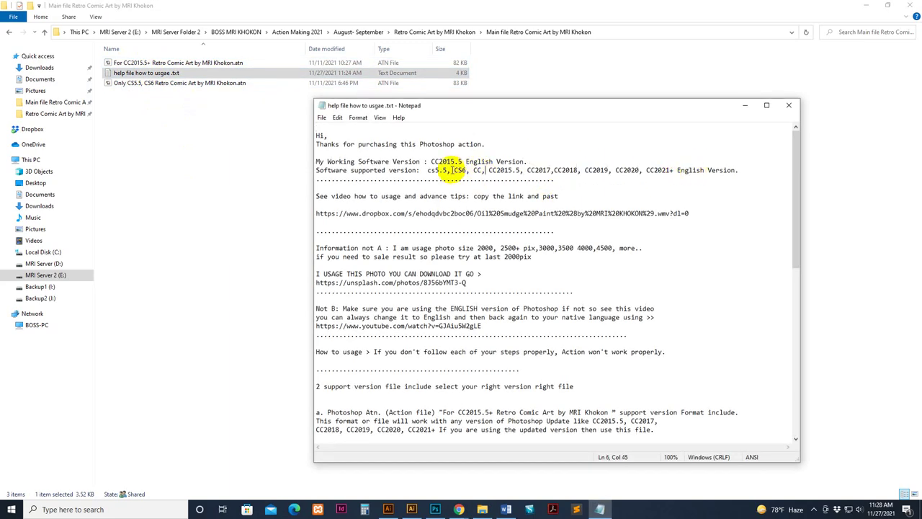
left_click(788, 106)
Step: Refresh the folder and bring up the context menu for the For CC2015.5+ action file
right_click(263, 180)
left_click(292, 209)
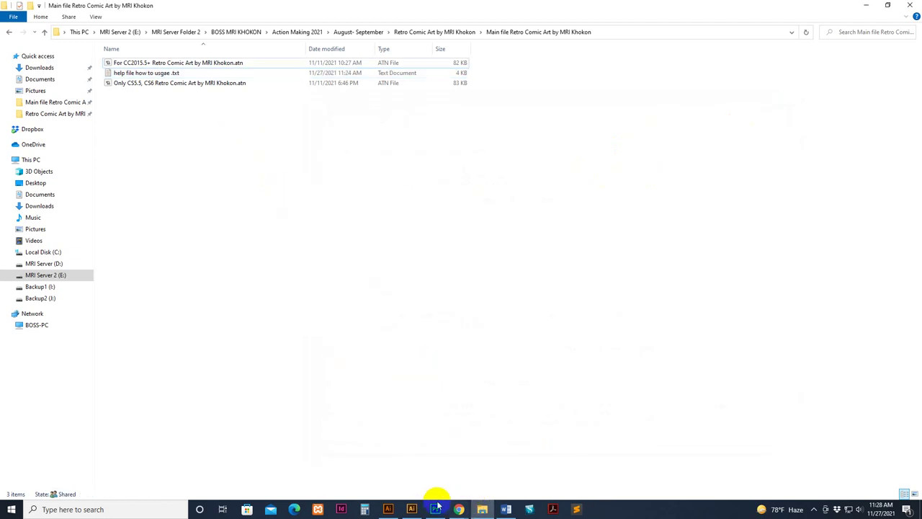
left_click(153, 65)
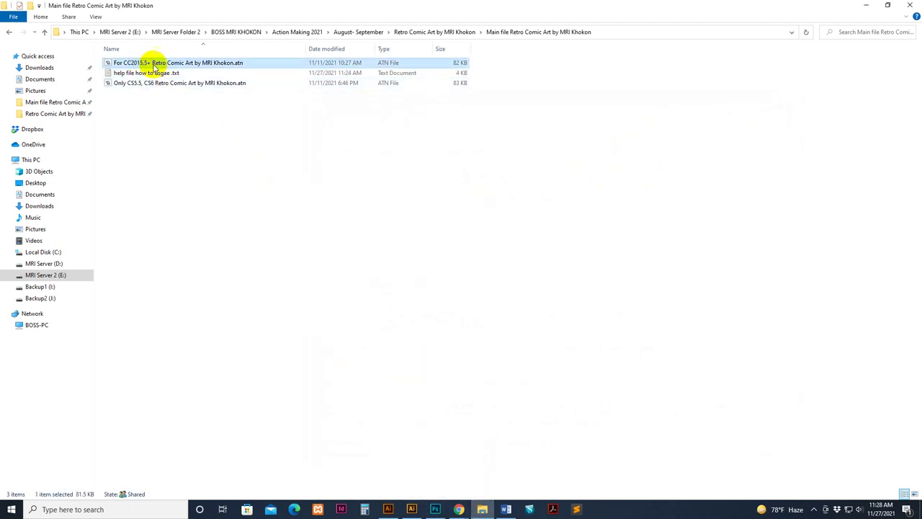
left_click(447, 386)
left_click(146, 65)
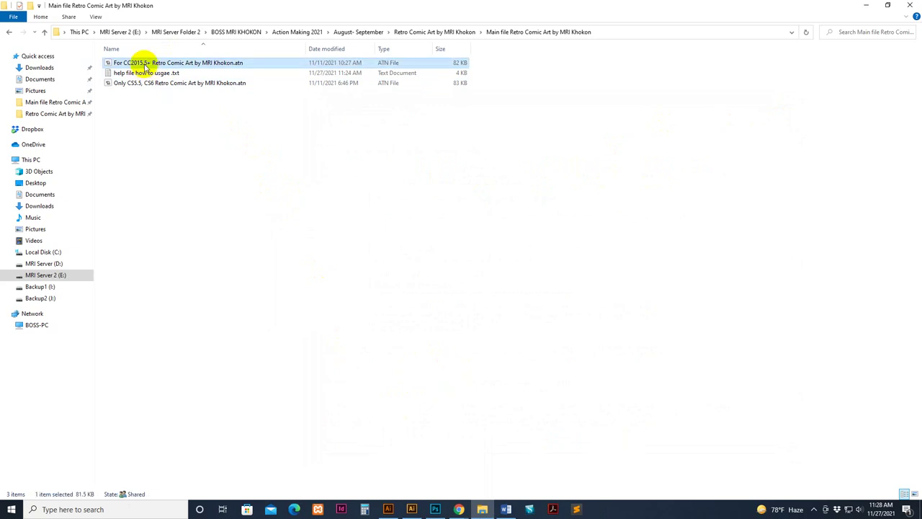
right_click(146, 65)
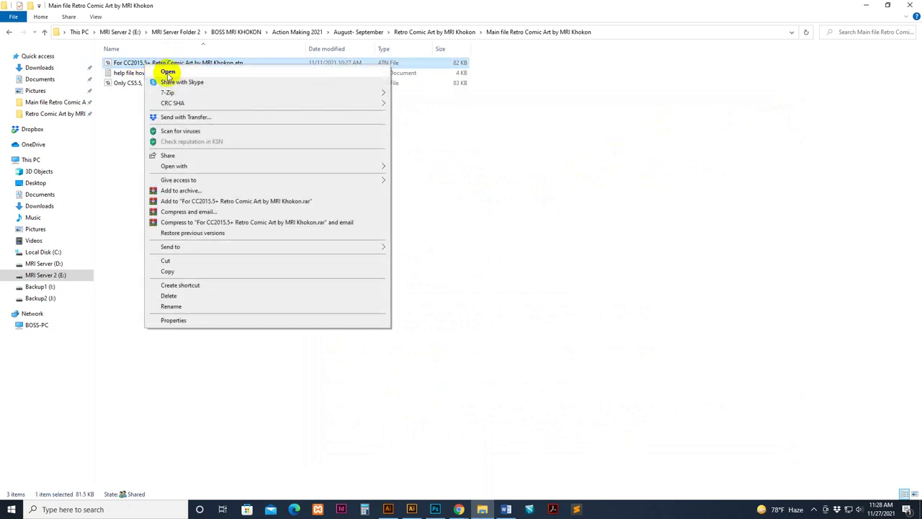
mouse_move(173, 167)
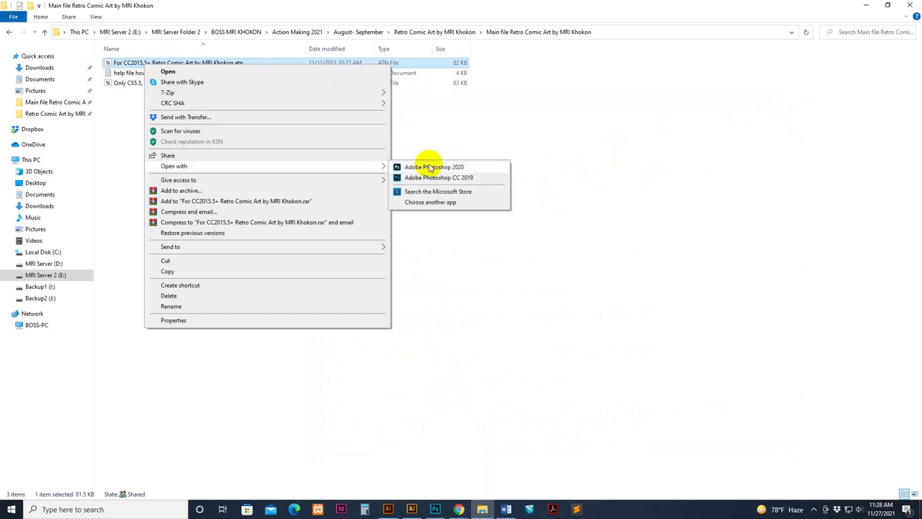
Step: Open the action file in Photoshop CC 2019 and toggle the Actions panel off and on
left_click(431, 178)
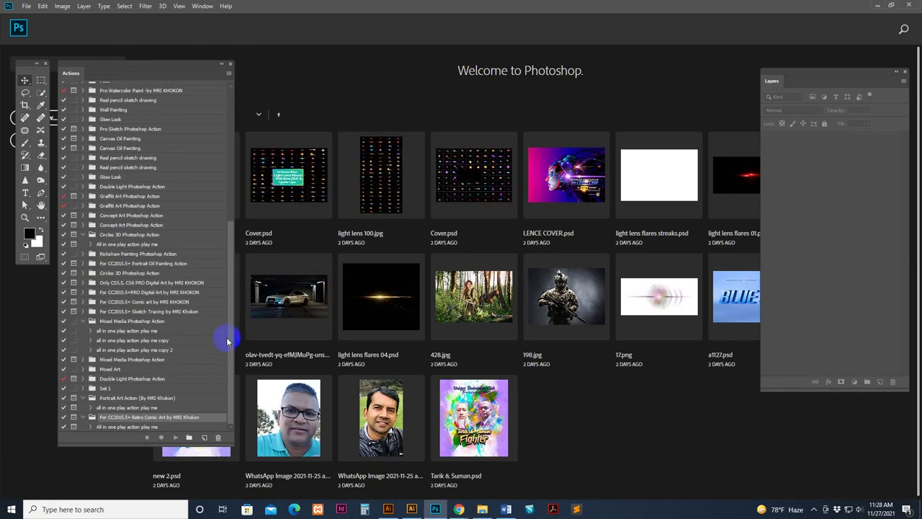
left_click_drag(233, 323, 232, 364)
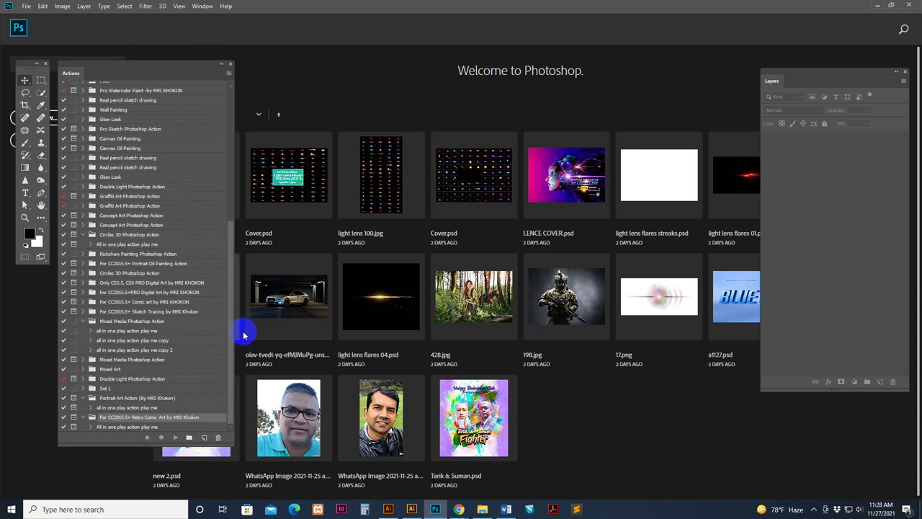
left_click(199, 7)
left_click(211, 74)
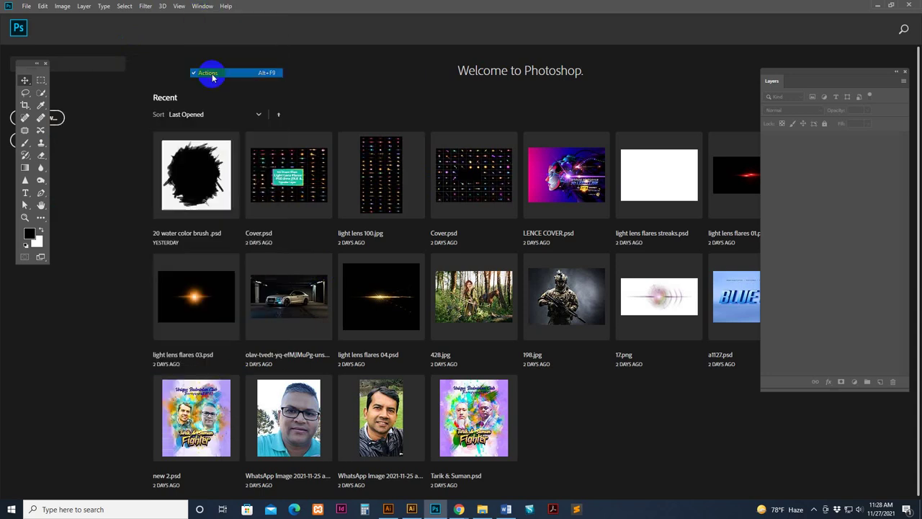
left_click(203, 5)
left_click(211, 72)
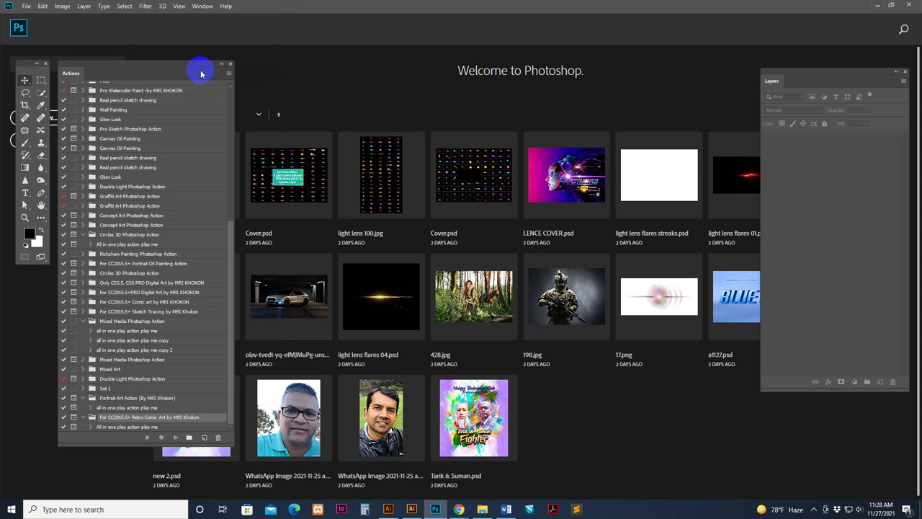
Step: Dock the Actions panel beside the tools and select the All in one play action play me action
left_click_drag(201, 72, 676, 73)
left_click_drag(581, 70, 220, 70)
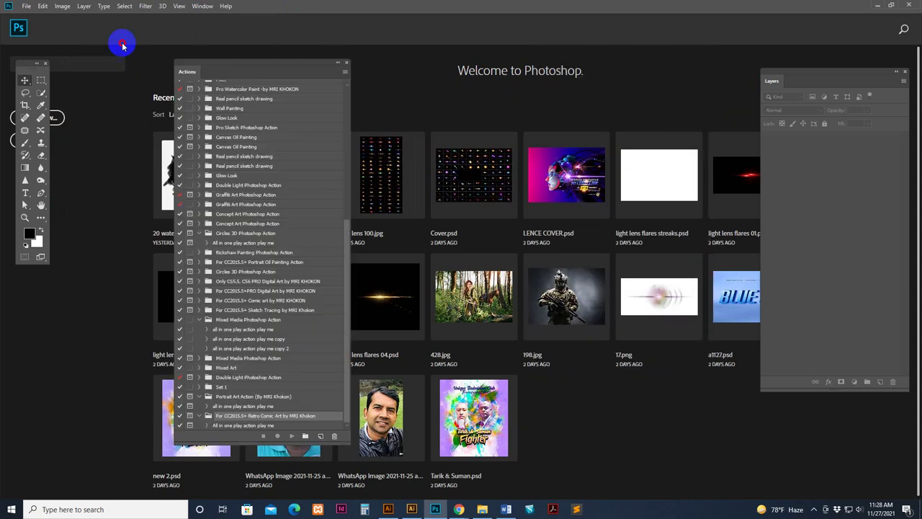
left_click_drag(123, 46, 123, 65)
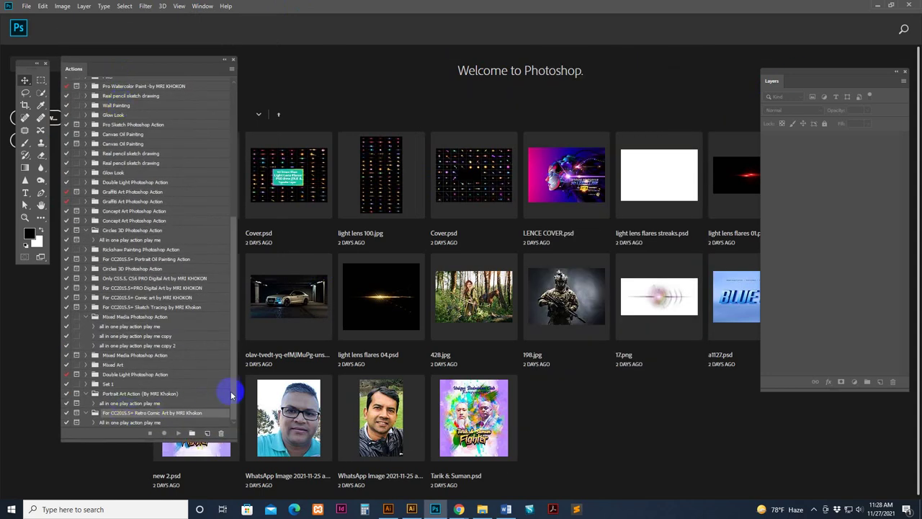
left_click(140, 423)
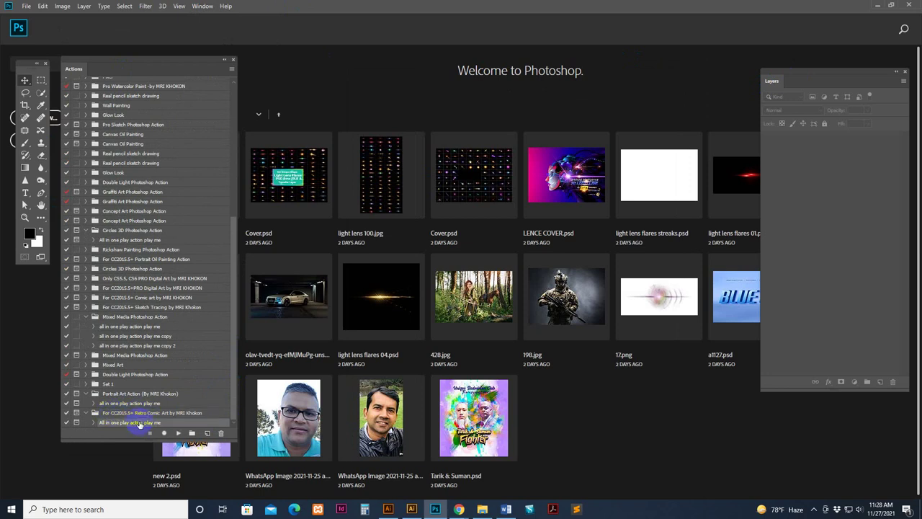
left_click(232, 70)
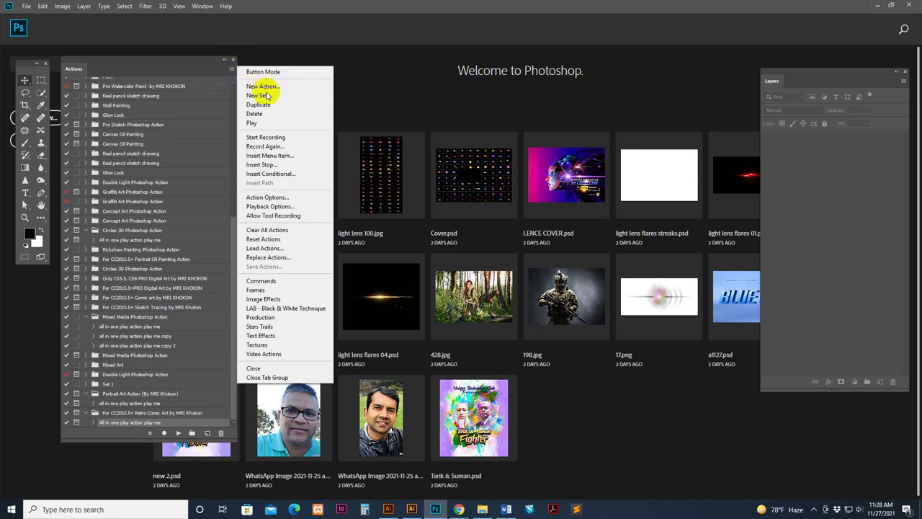
Step: Load the For CC2015.5+ Retro Comic Art .atn from the Main file folder via Load Actions
left_click(274, 251)
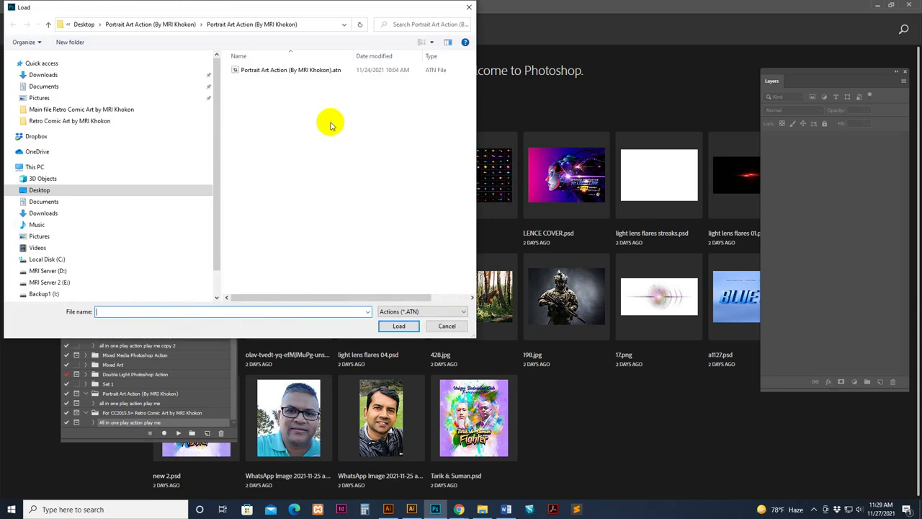
left_click(70, 108)
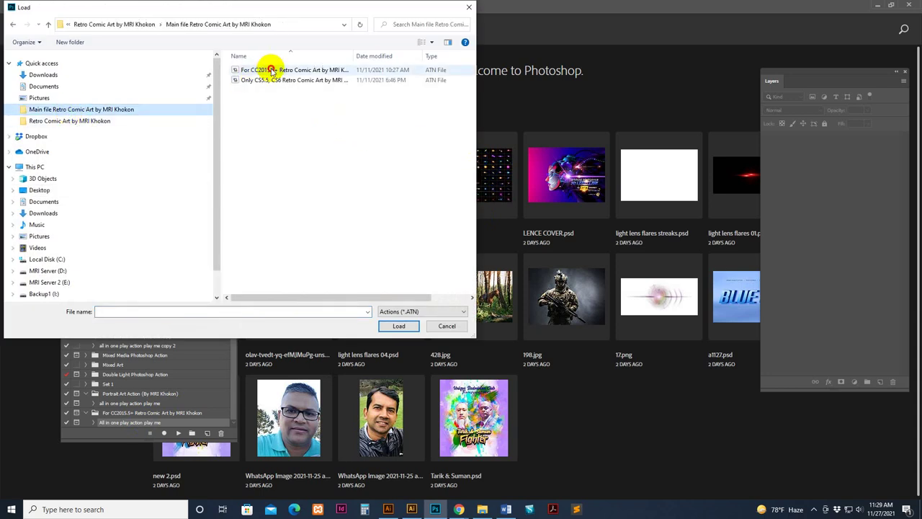
left_click(273, 70)
left_click(400, 325)
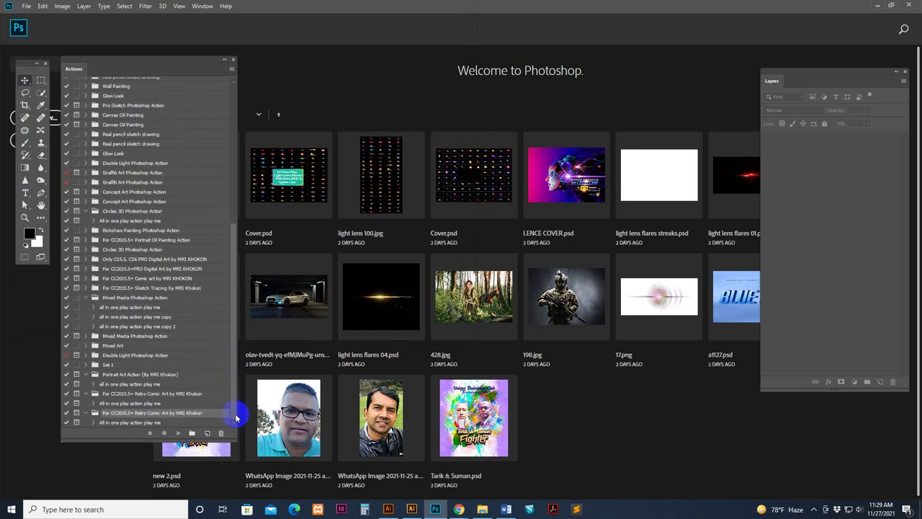
Step: Go up to the Retro Comic Art folder and drag the pink-background woman portrait into Photoshop
left_click(482, 511)
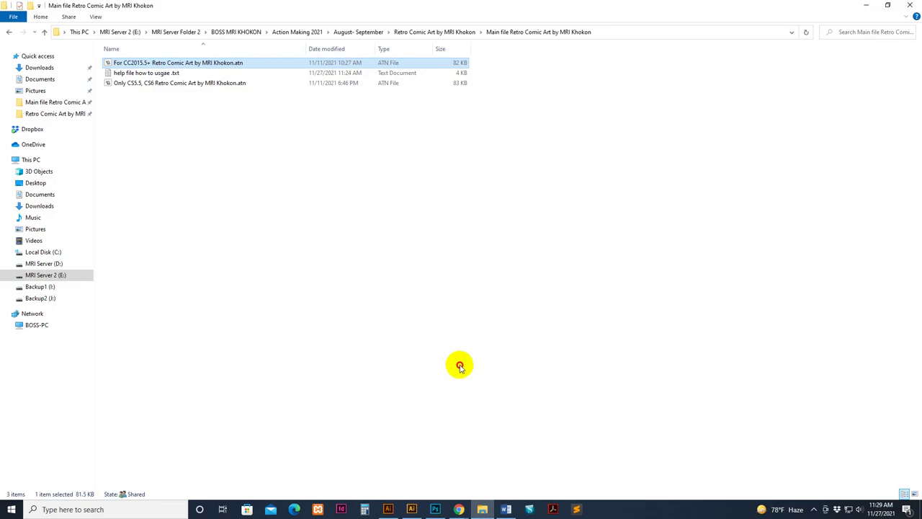
key("alt+Up")
mouse_move(178, 79)
left_mouse_down()
mouse_move(500, 135)
mouse_move(466, 109)
left_mouse_up()
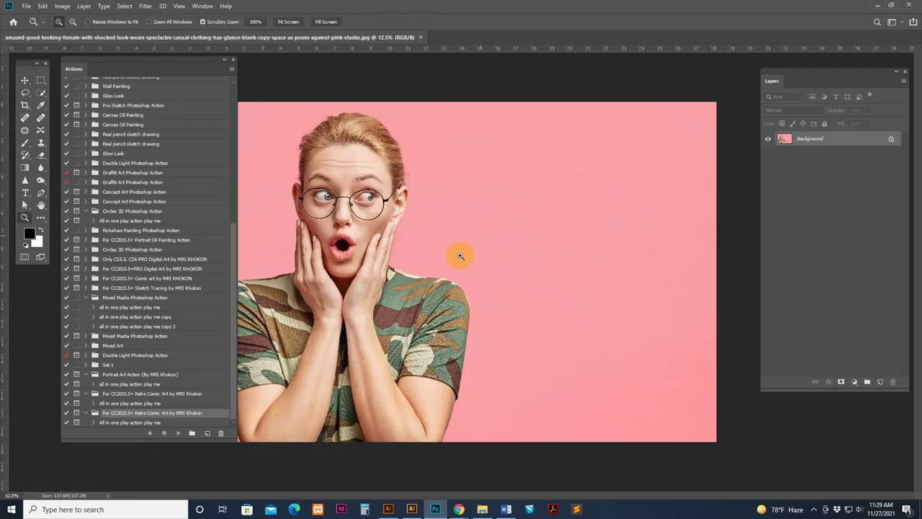
Step: Resize the portrait from 8495 × 5663 to 3000 × 2000 px at 300 pixels/inch
left_click(460, 256, "alt")
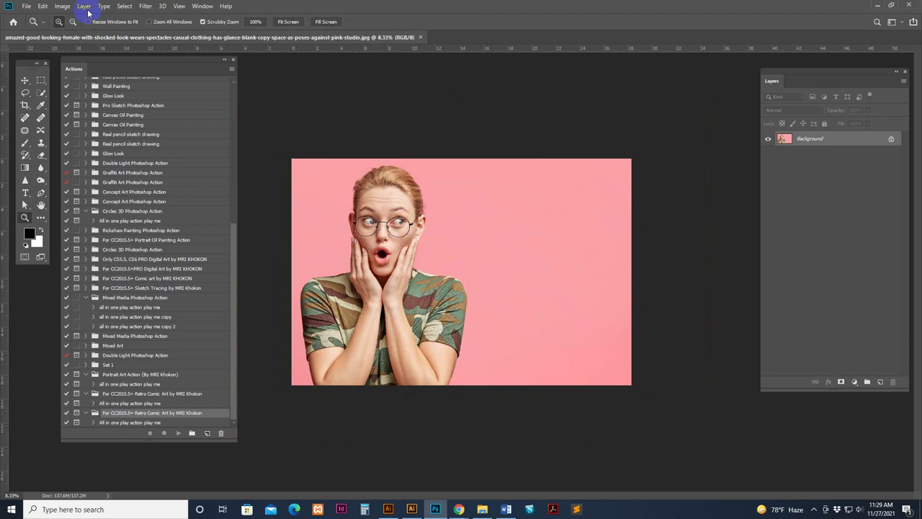
left_click(62, 6)
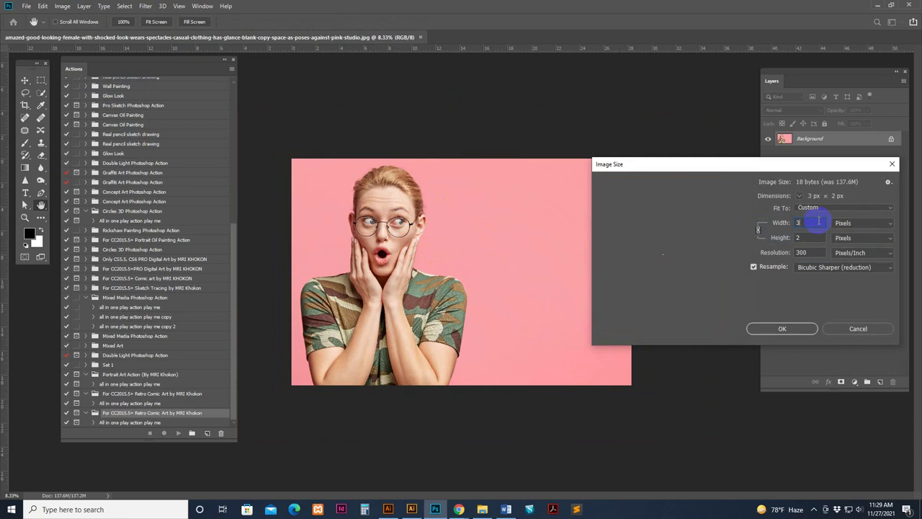
type("3000")
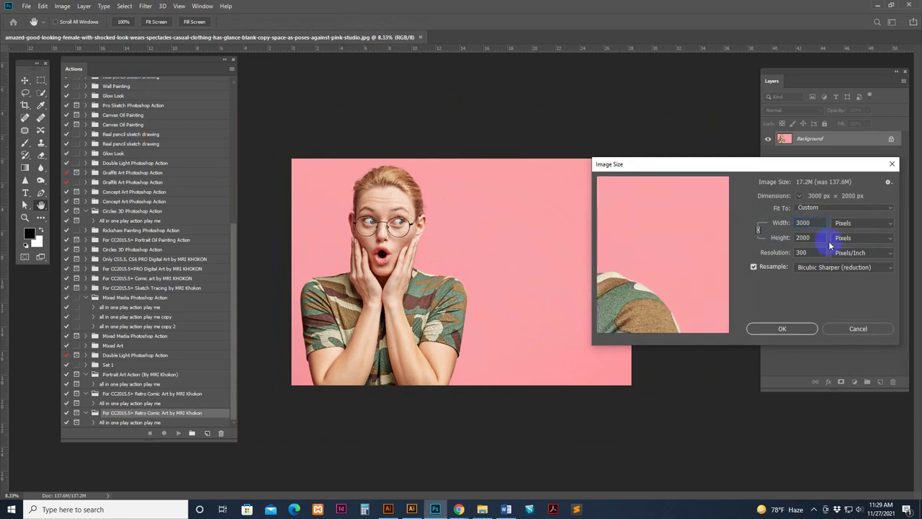
left_click(798, 330)
Step: Zoom the photo to 25% and make the Layers panel taller
key("z")
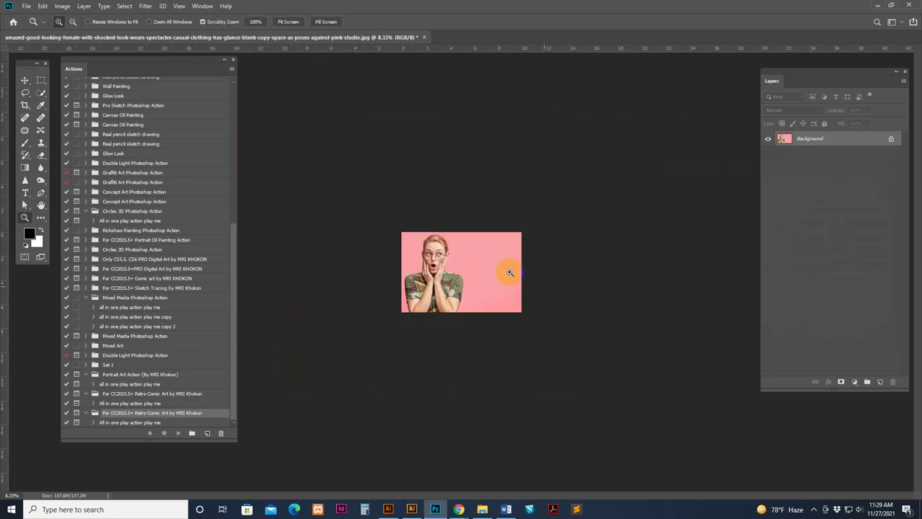
left_click(431, 274)
left_click(669, 224)
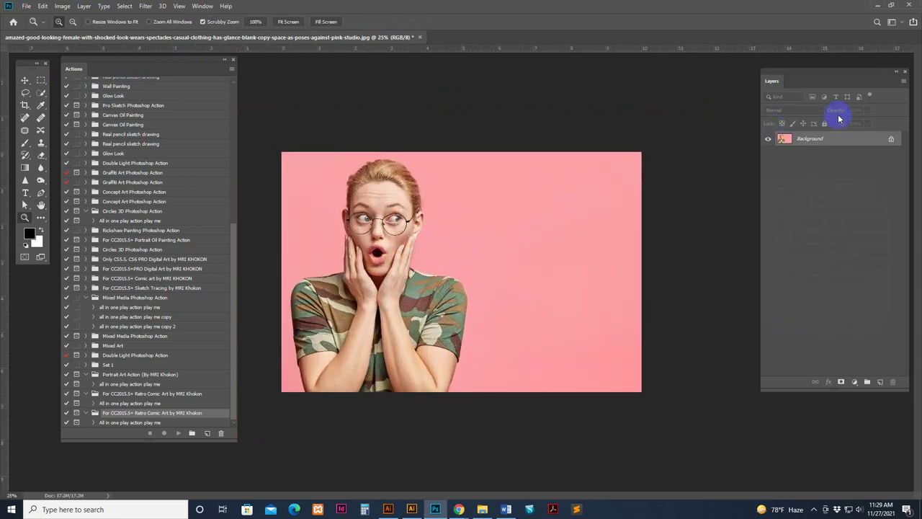
left_click_drag(805, 78, 773, 84)
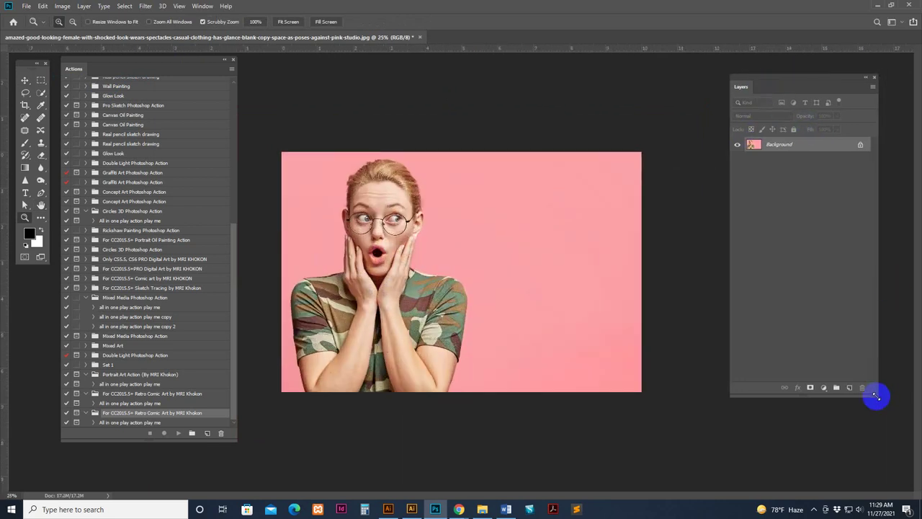
left_click_drag(876, 395, 875, 440)
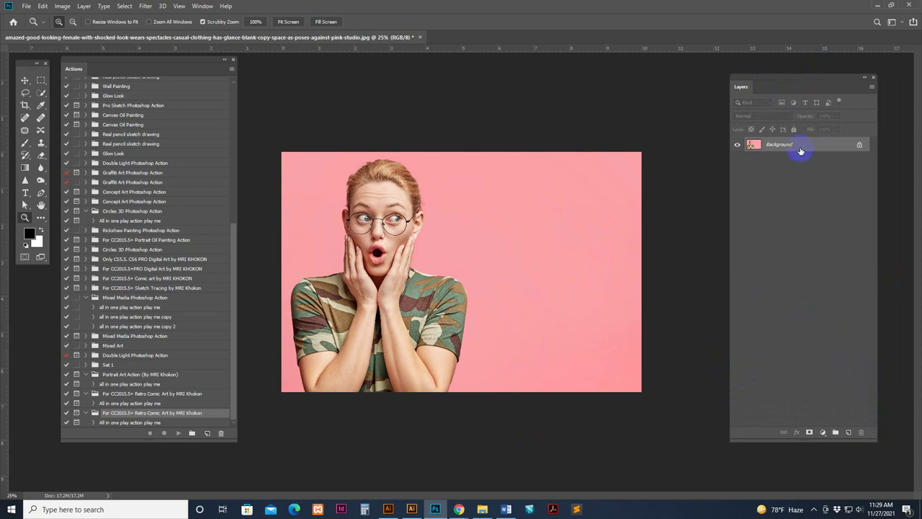
Step: Convert Background to Layer 0, lock it, then flatten back to a single Background layer
left_click(773, 148)
double_click(766, 149)
left_click(539, 151)
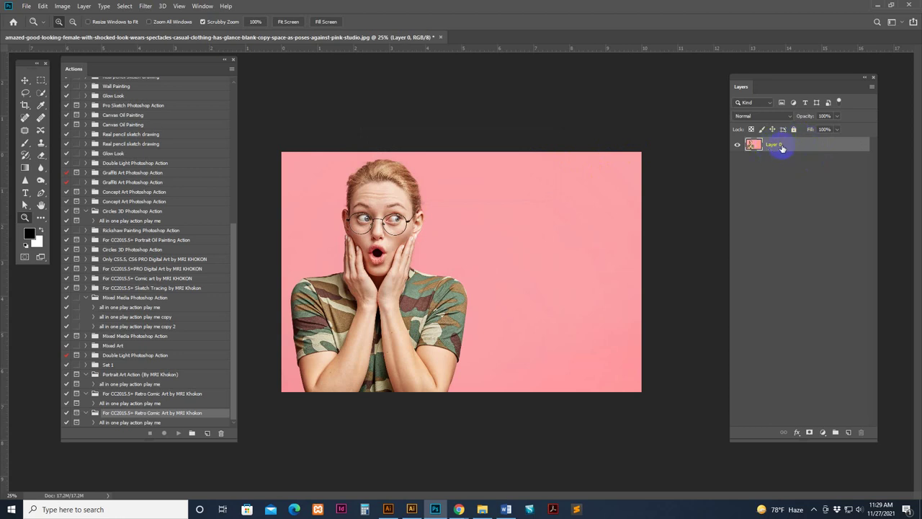
left_click(794, 130)
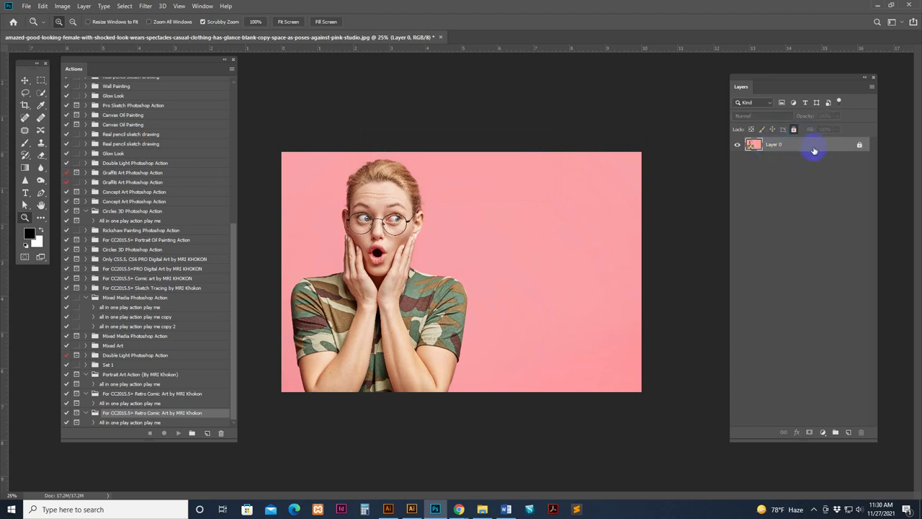
right_click(814, 151)
left_click(839, 148)
right_click(807, 146)
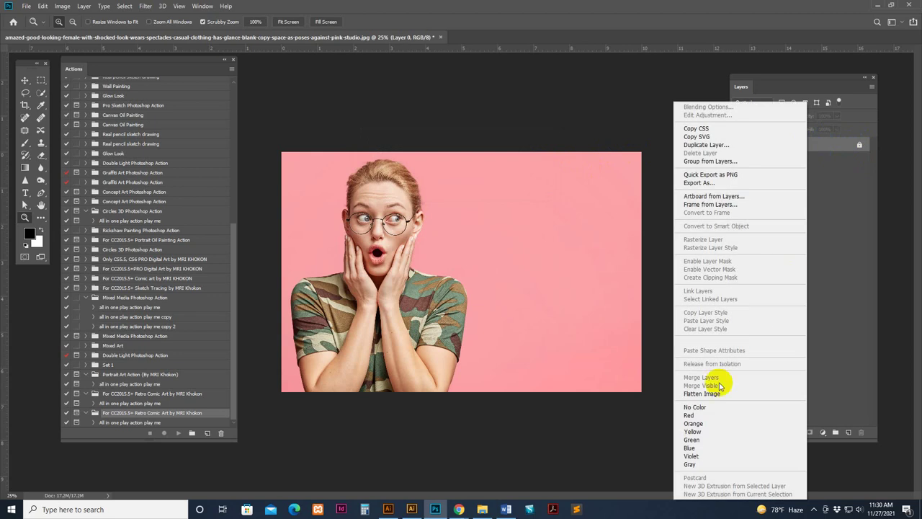
left_click(796, 389)
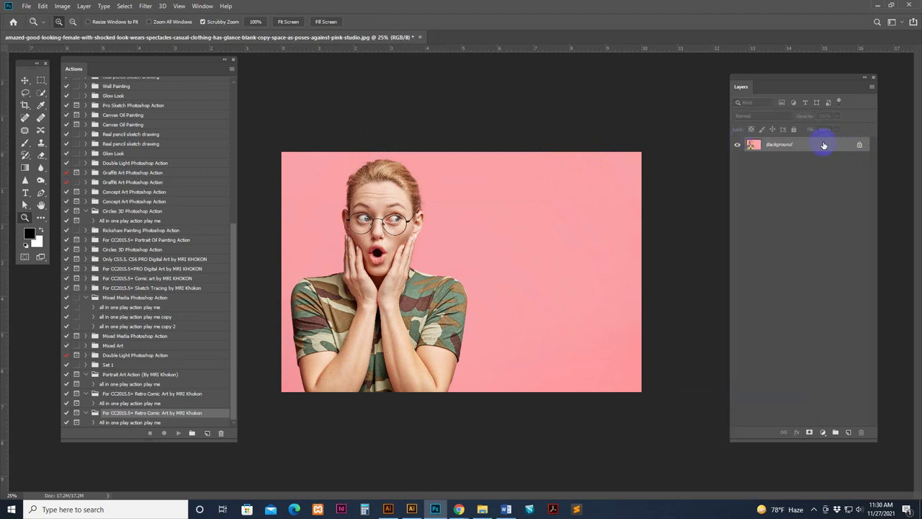
Step: Set Layers Panel Options so thumbnails show the Entire Document
left_click(871, 86)
left_click(846, 401)
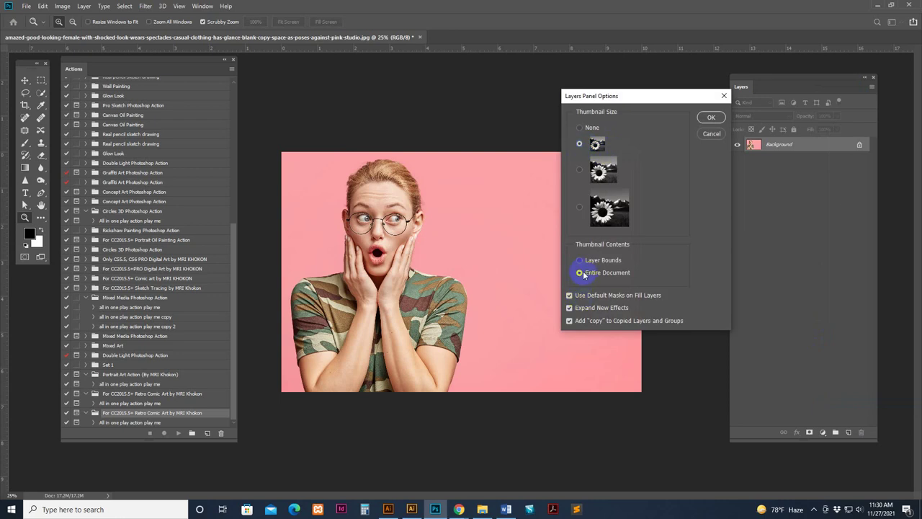
left_click(569, 323)
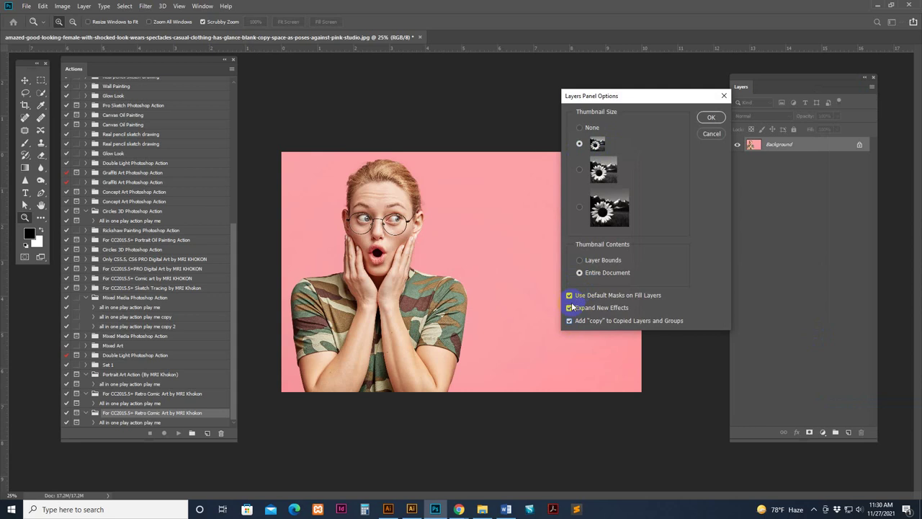
left_click(569, 321)
left_click(711, 118)
left_click(400, 40)
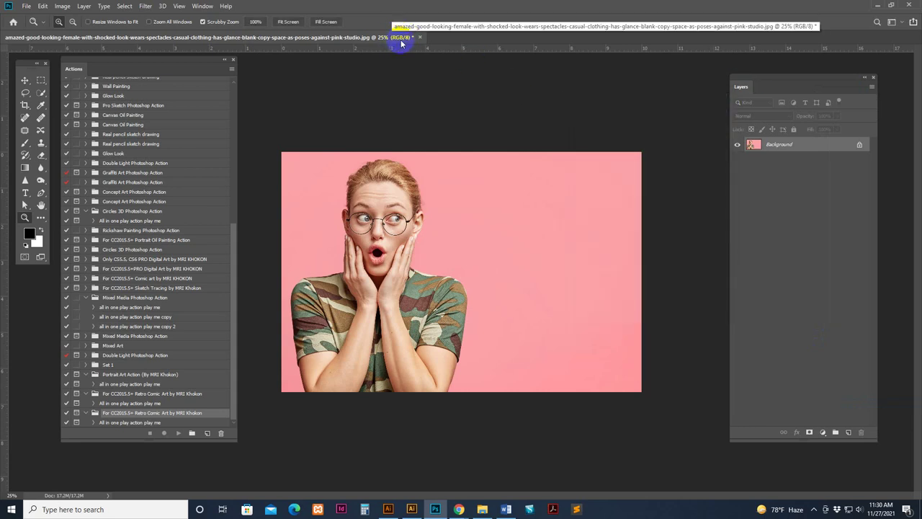
Step: Review the Image > Mode options without changes and show the History panel
left_click(61, 6)
mouse_move(69, 17)
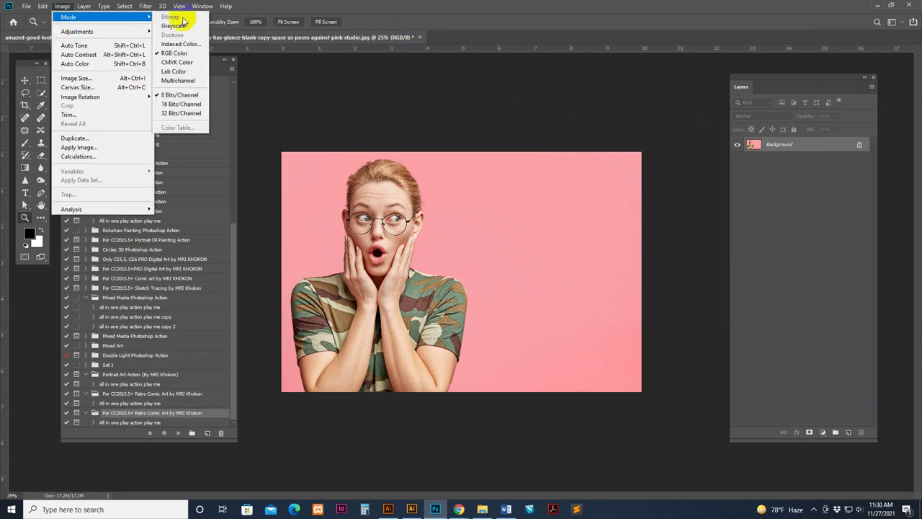
left_click(286, 73)
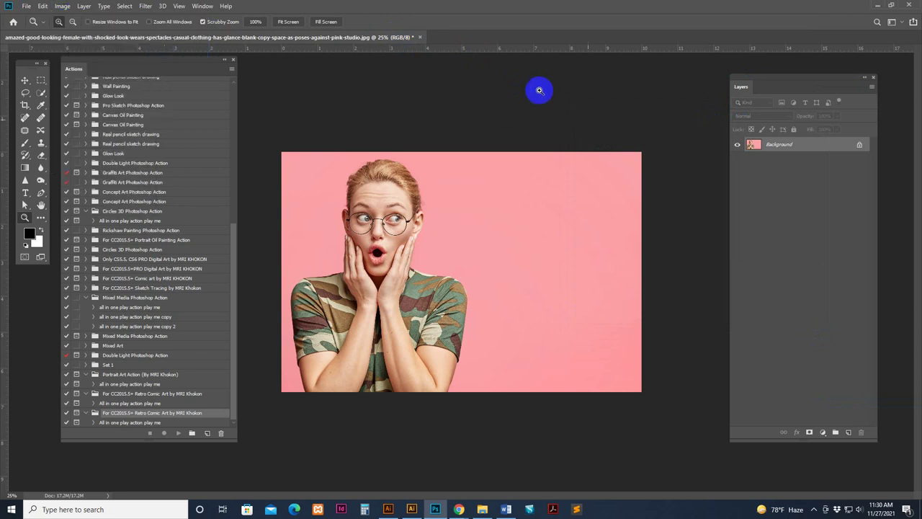
left_click(202, 5)
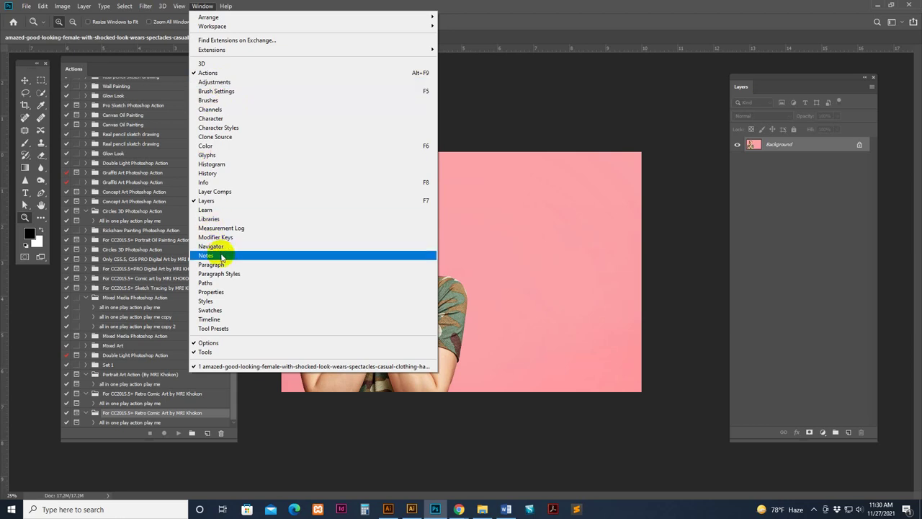
left_click(210, 173)
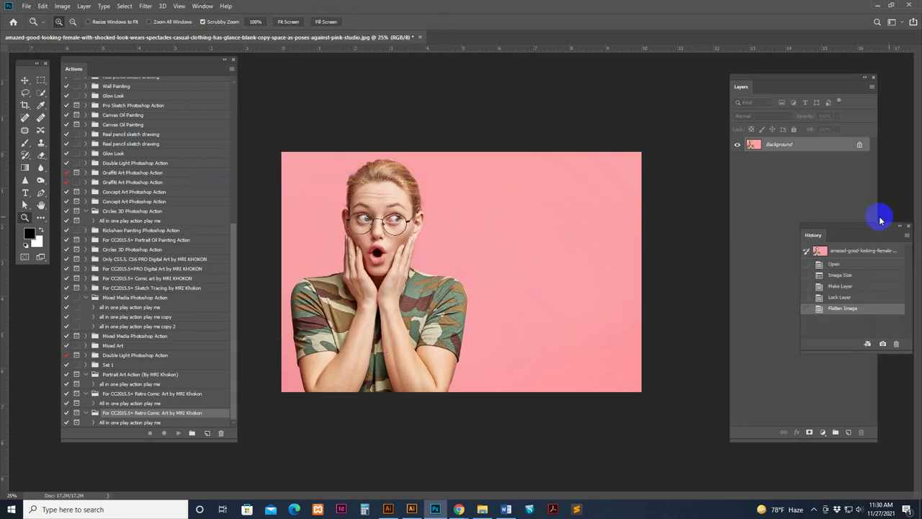
Step: Clear the history so only Flatten Image remains, and close the History panel
left_click_drag(864, 235, 662, 92)
left_click(704, 92)
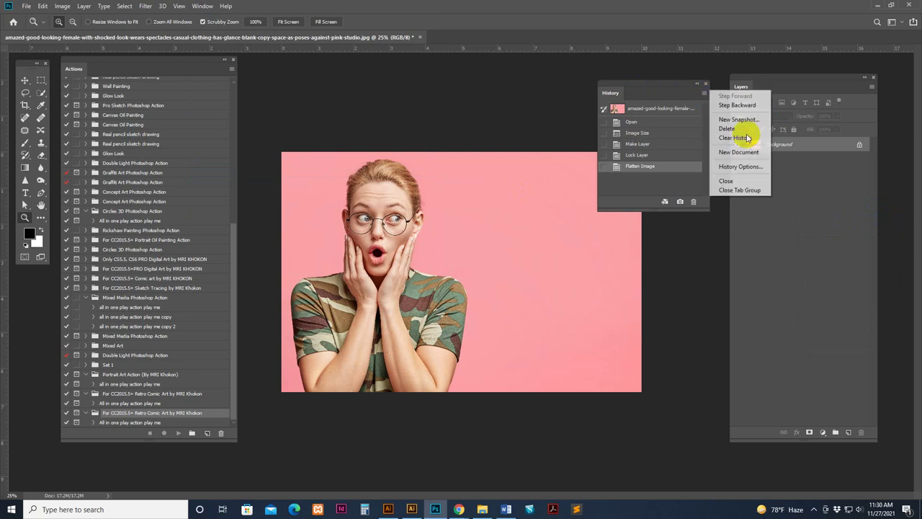
left_click(742, 138)
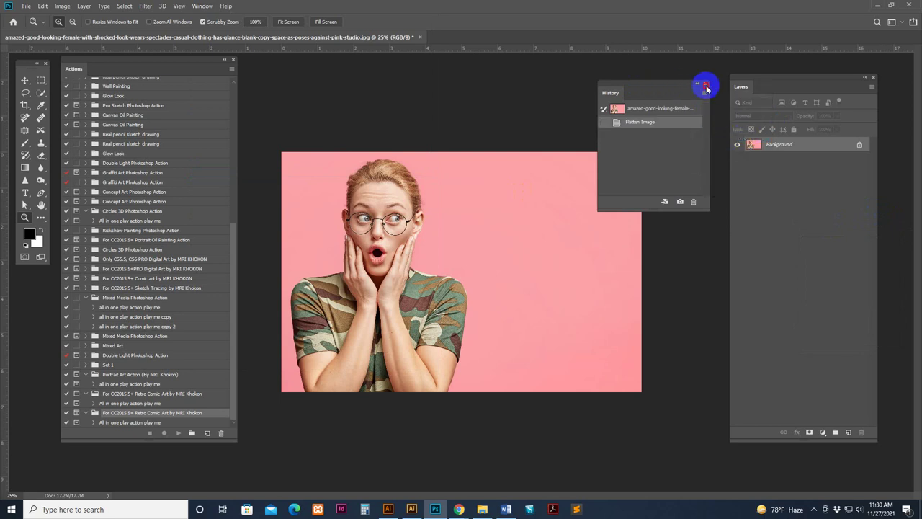
left_click(706, 85)
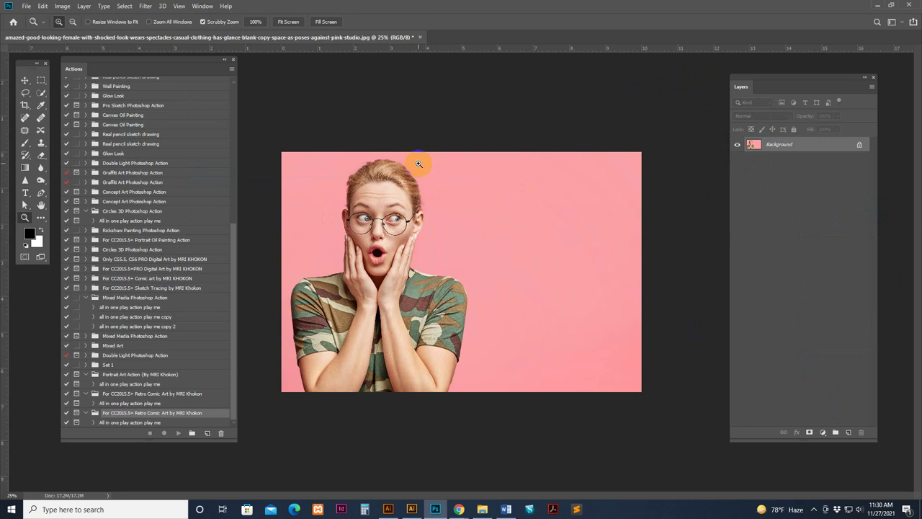
left_click_drag(41, 93, 81, 96)
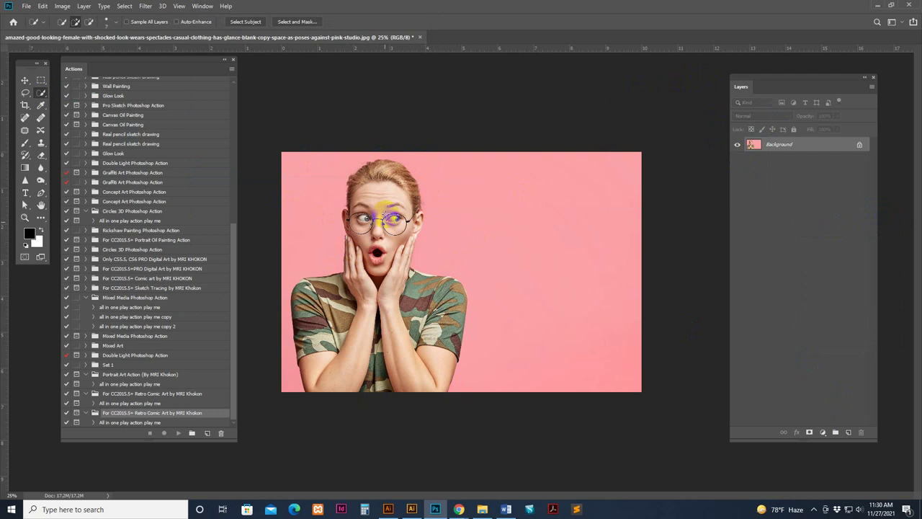
Step: Quick-select the woman's figure, add a new layer and start renaming it brush
right_click(42, 94)
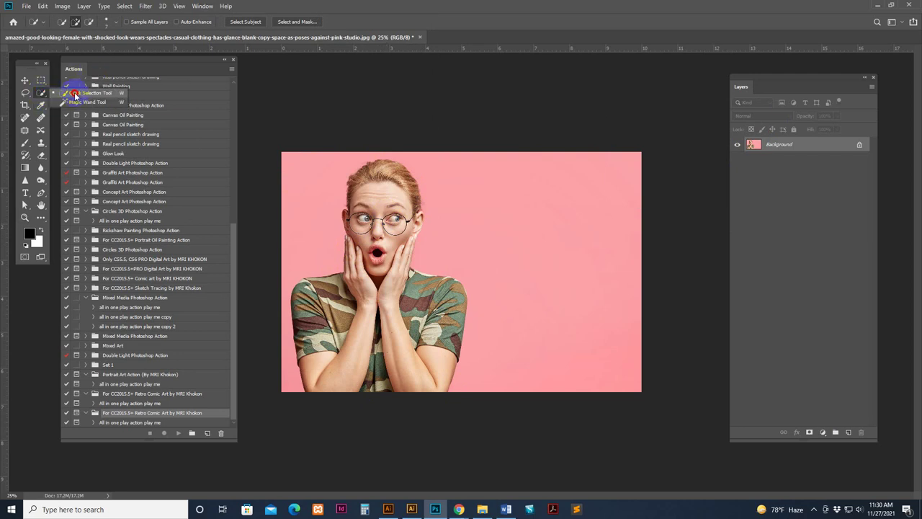
left_click(76, 95)
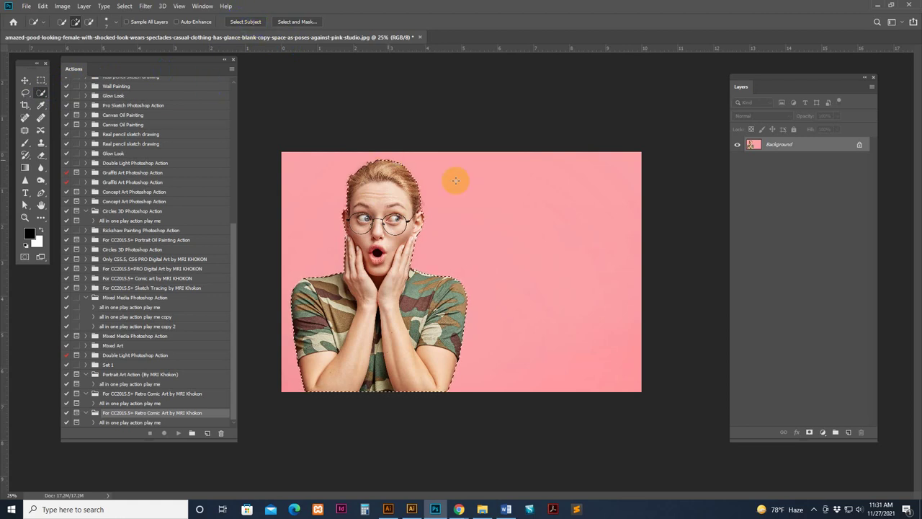
left_click(41, 92)
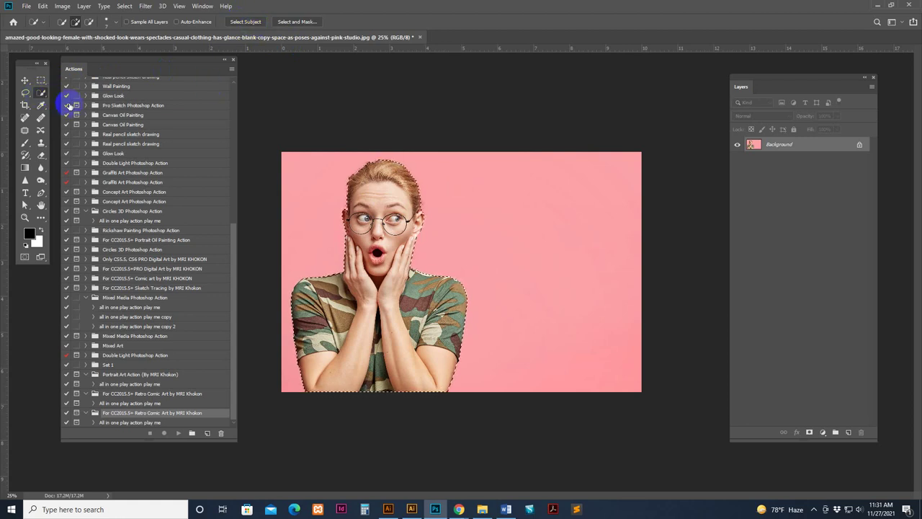
left_click(367, 215)
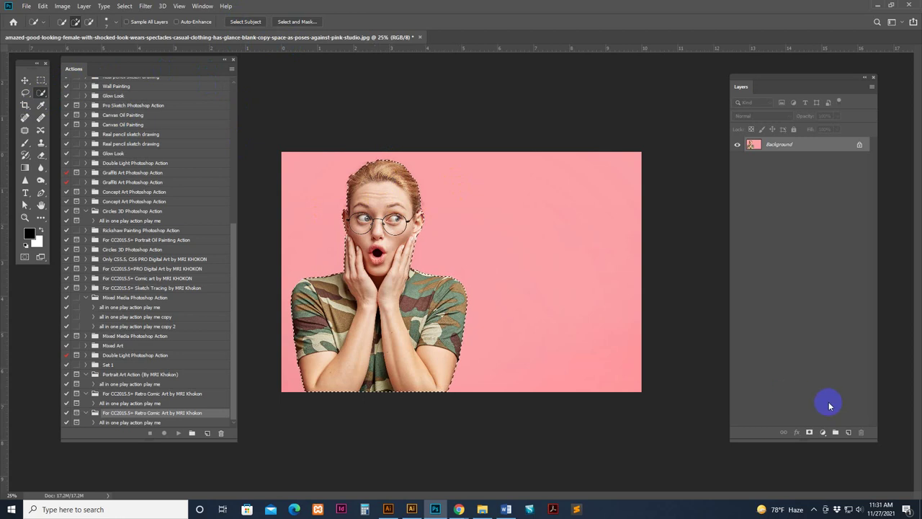
left_click(849, 433)
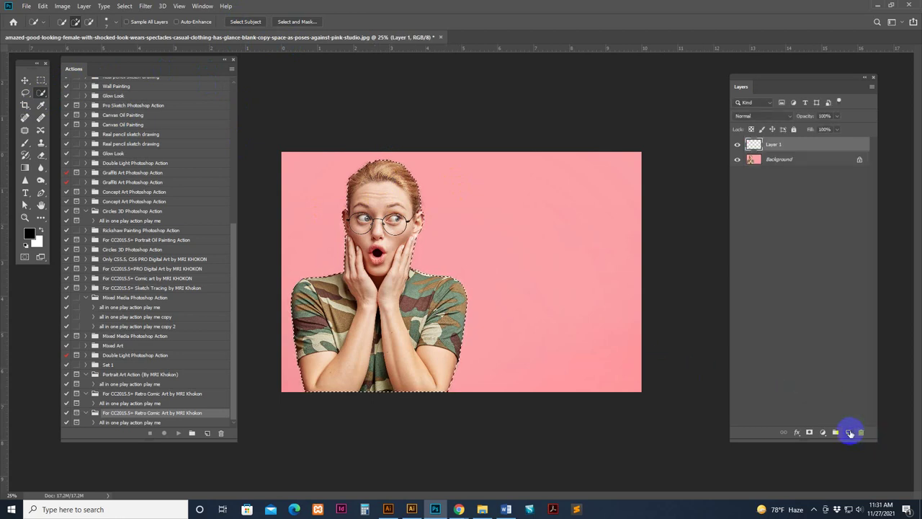
left_click(769, 144)
type("brush")
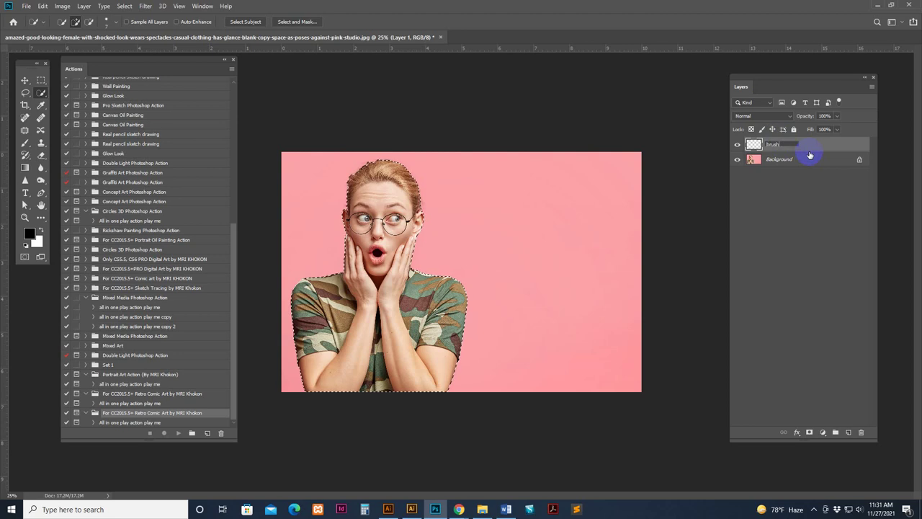
Step: Name the layer brush, choose the Brush Tool and set the foreground colour to ff0000
left_click(839, 147)
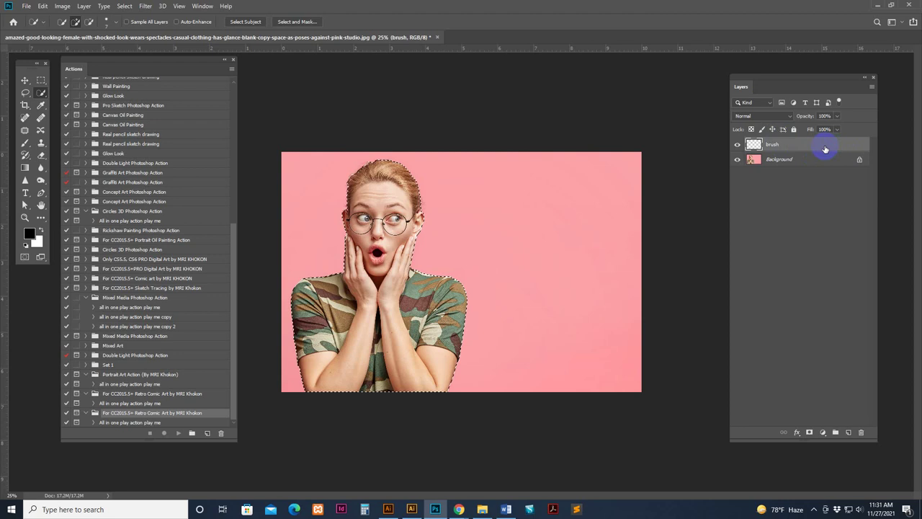
left_click(41, 219)
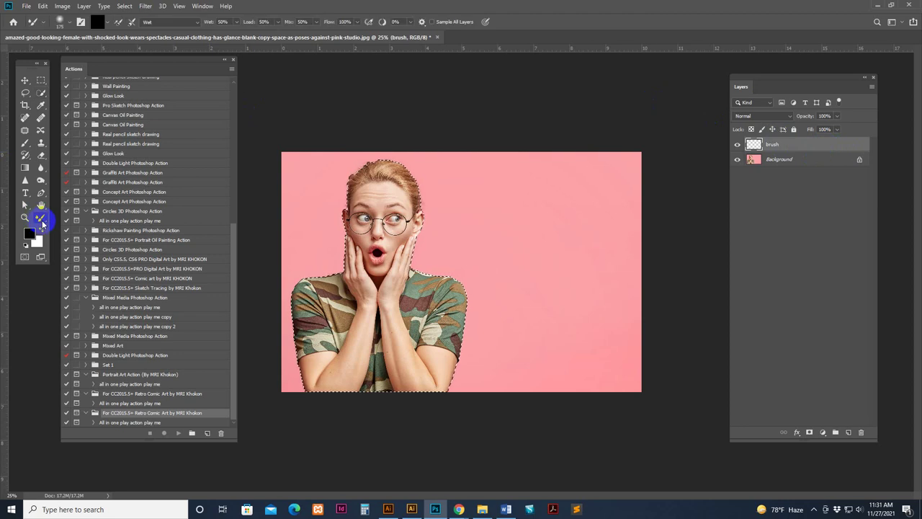
right_click(26, 142)
left_click(58, 145)
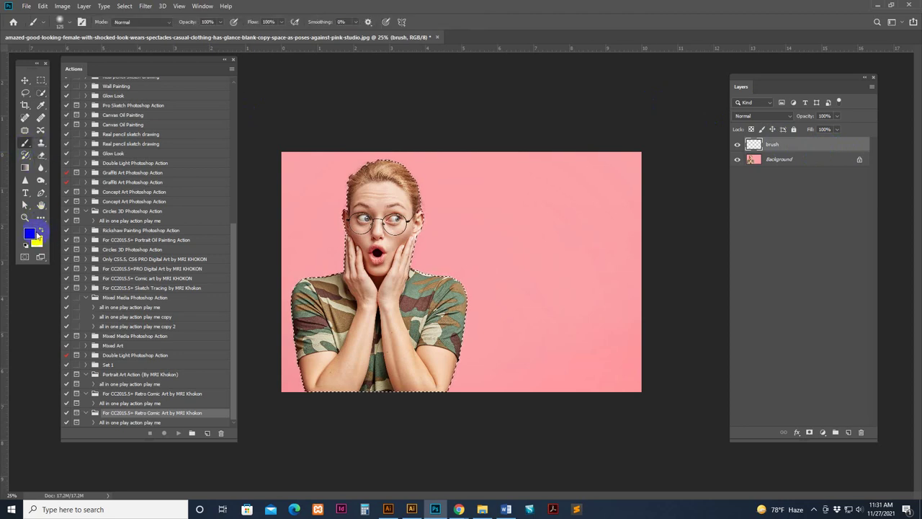
left_click(32, 233)
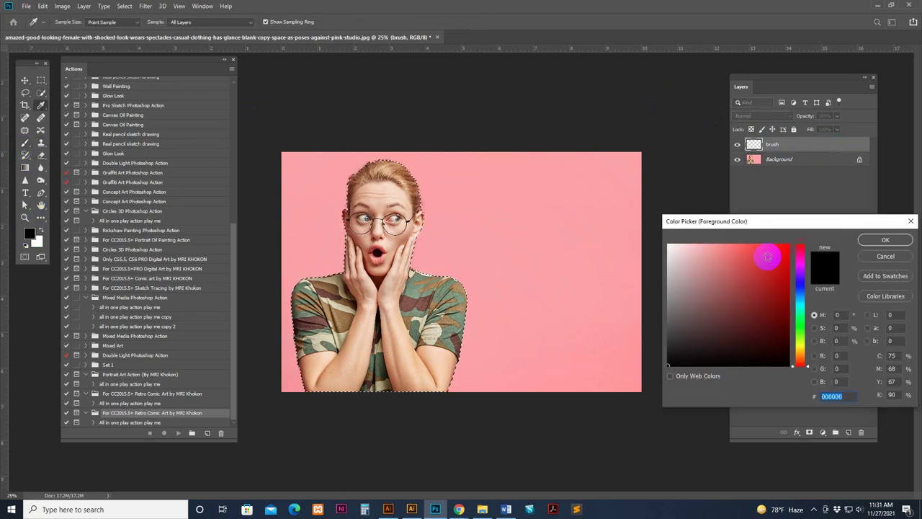
left_click(788, 246)
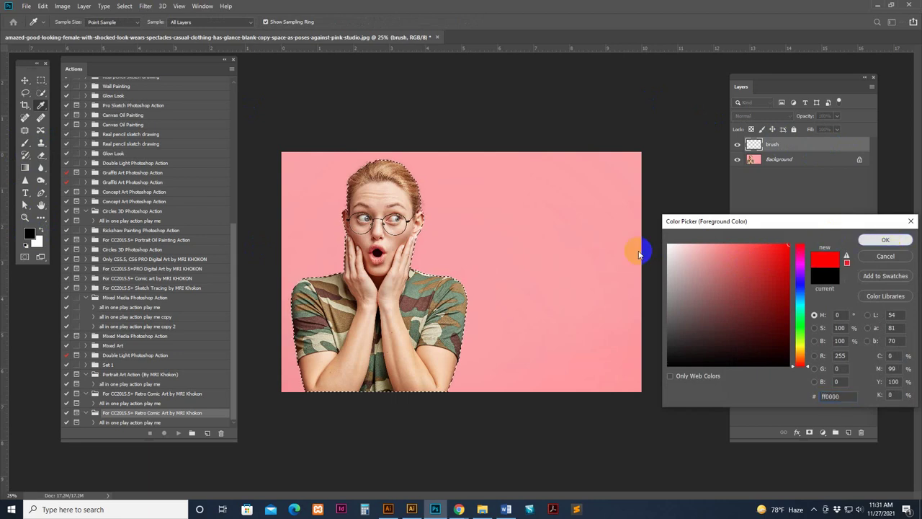
key("Return")
Step: Paint the selected figure solid red on the brush layer, then deselect with Ctrl+D
mouse_move(410, 167)
left_mouse_down()
mouse_move(375, 191)
mouse_move(353, 230)
mouse_move(386, 179)
left_mouse_up()
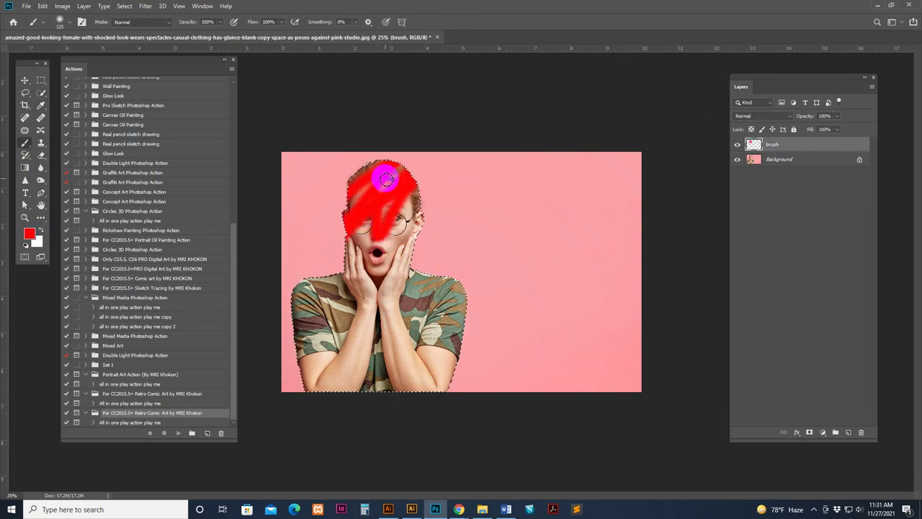
left_click(737, 144)
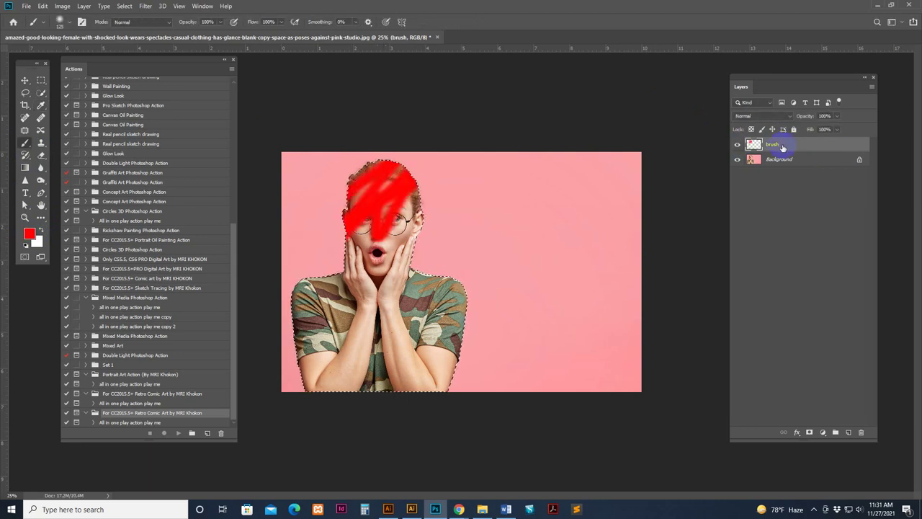
mouse_move(401, 180)
left_mouse_down()
mouse_move(381, 238)
mouse_move(374, 346)
mouse_move(334, 298)
mouse_move(461, 322)
left_mouse_up()
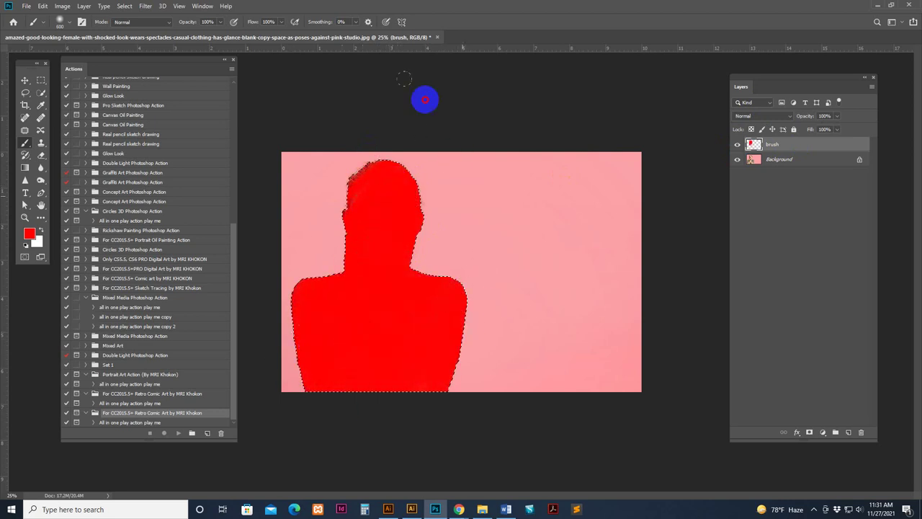
left_click_drag(305, 346, 337, 346)
left_click_drag(391, 195, 414, 201)
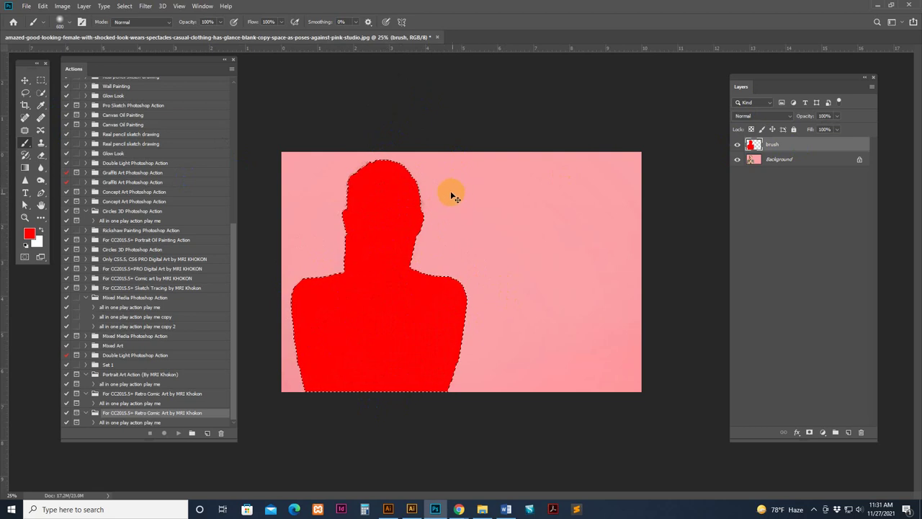
key("ctrl+d")
Step: Touch up the red fill on the chest and zoom in on the shoulder edge
left_click_drag(362, 180, 368, 299)
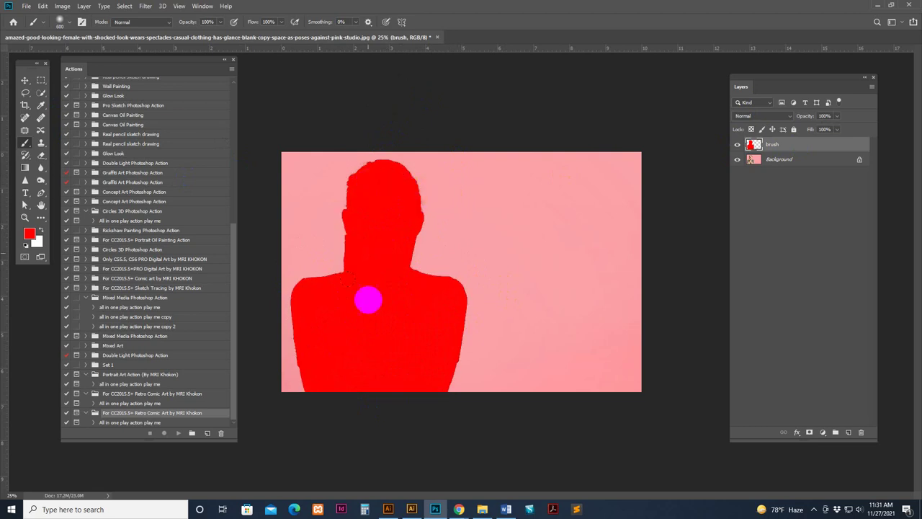
scroll(373, 261, "up", 3)
left_click_drag(385, 257, 548, 328)
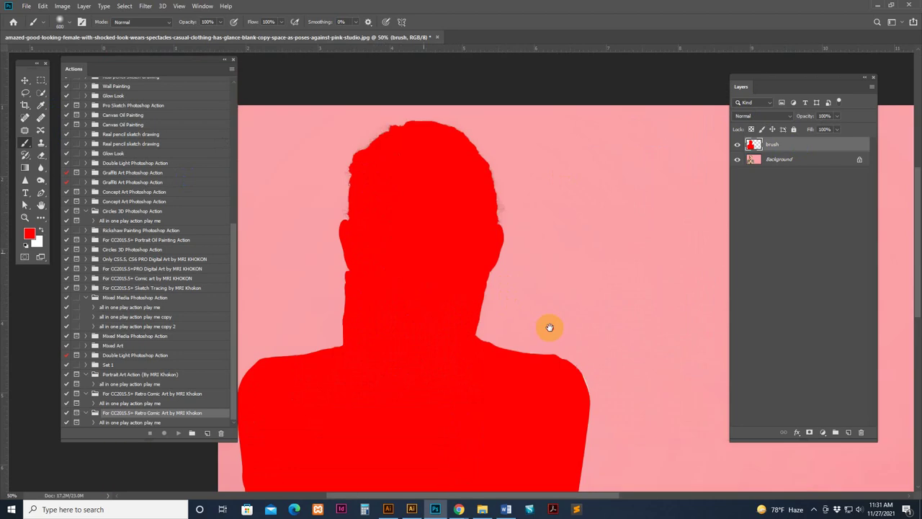
left_click_drag(582, 377, 550, 272)
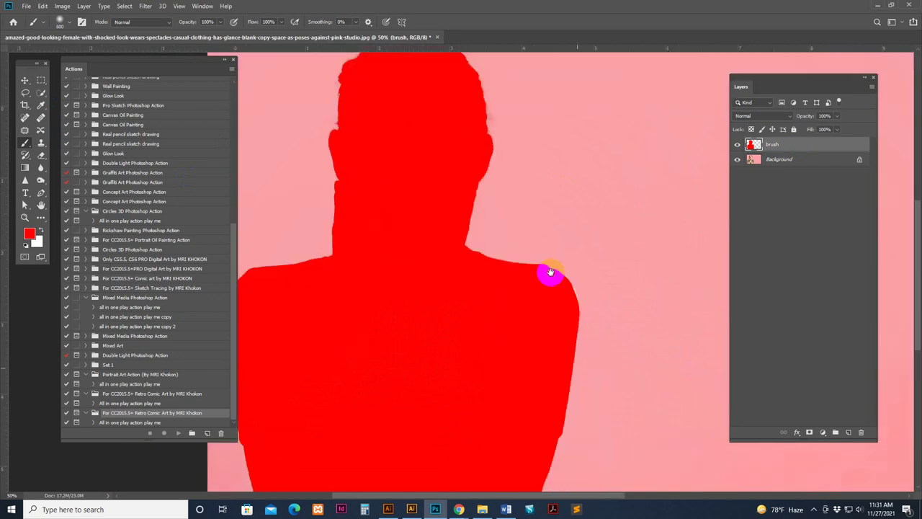
key("ctrl+plus")
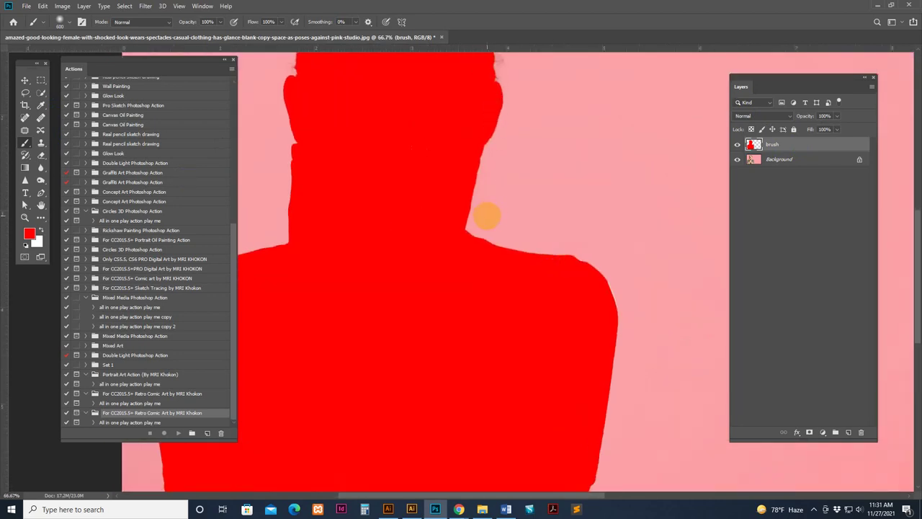
Step: Switch brush preset and smooth the red edge along the shoulder and around the head
left_click(60, 21)
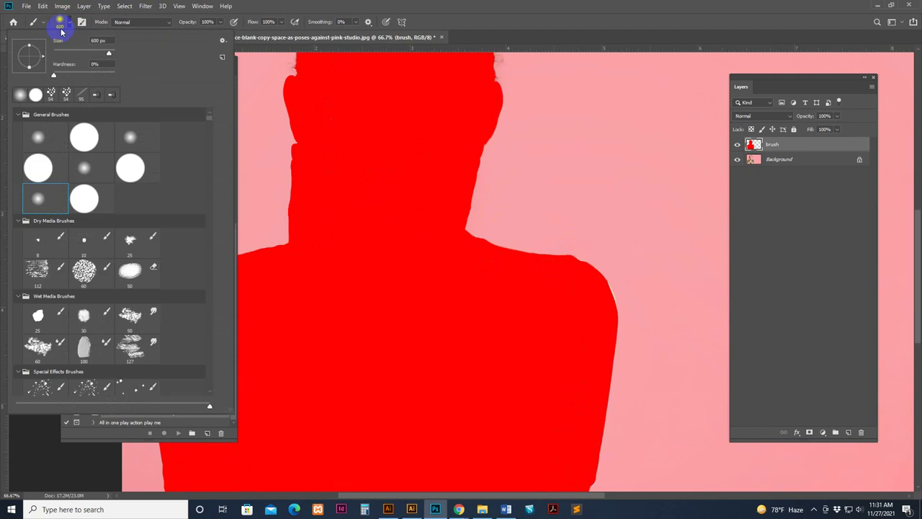
left_click(84, 199)
left_click(571, 150)
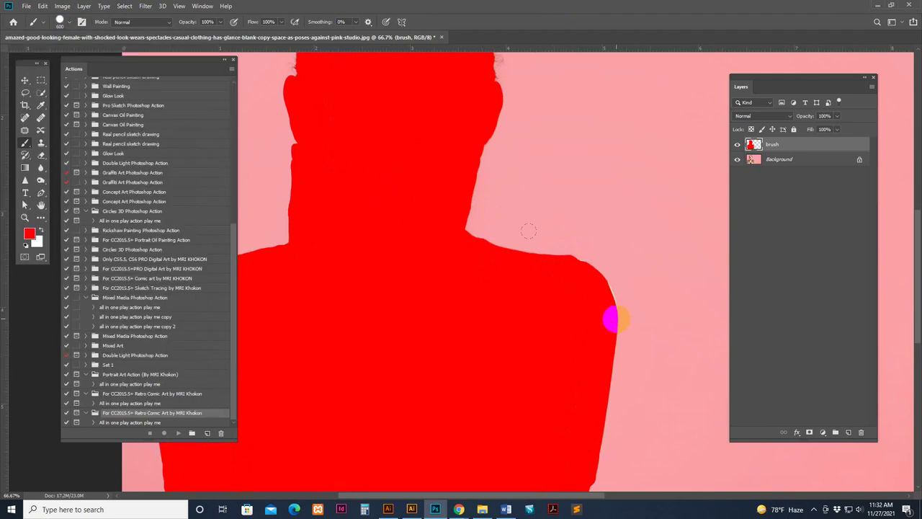
mouse_move(593, 288)
left_mouse_down()
mouse_move(603, 305)
mouse_move(574, 270)
mouse_move(595, 280)
mouse_move(607, 325)
left_mouse_up()
left_click(755, 145, "ctrl")
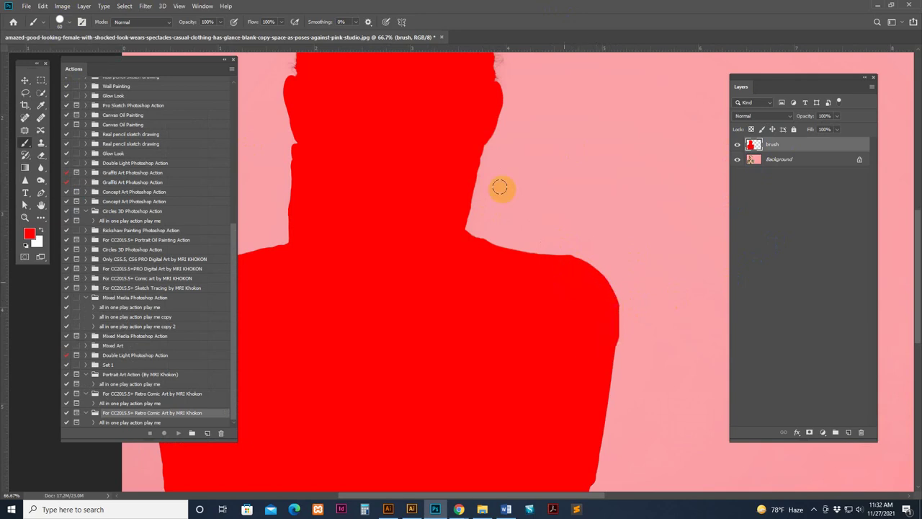
left_click_drag(500, 189, 492, 370)
mouse_move(405, 315)
left_mouse_down()
mouse_move(397, 247)
mouse_move(397, 257)
mouse_move(424, 208)
mouse_move(407, 216)
mouse_move(447, 187)
mouse_move(565, 259)
left_mouse_up()
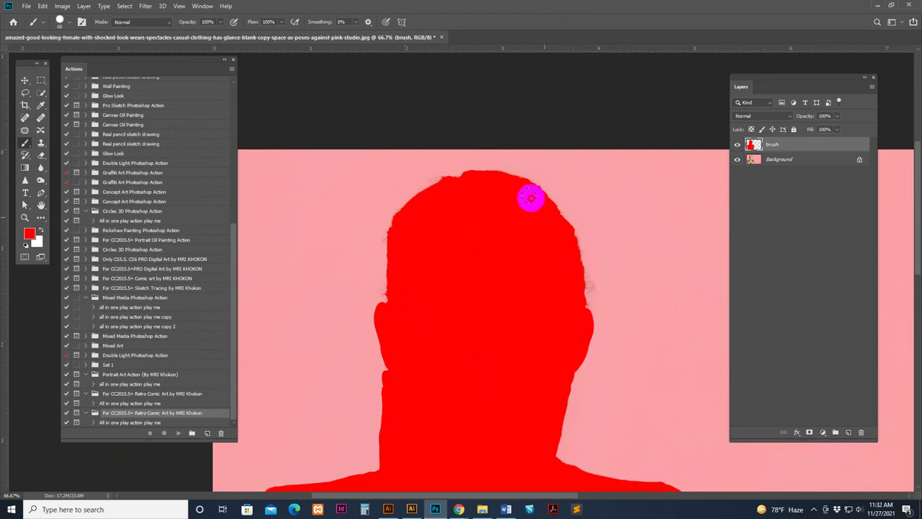
scroll(523, 181, "down", 5)
scroll(524, 184, "up", 1)
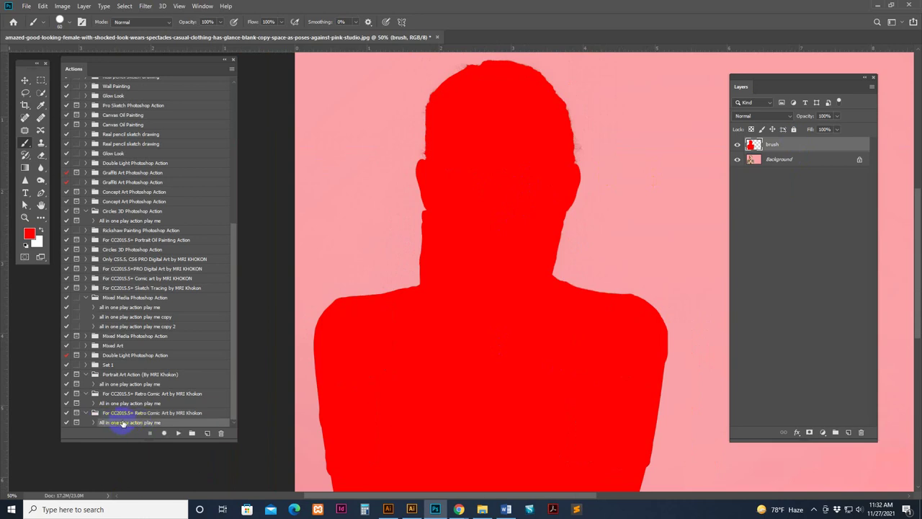
Step: Play the Retro Comic Art action and dismiss its completion message with Stop
left_click(174, 434)
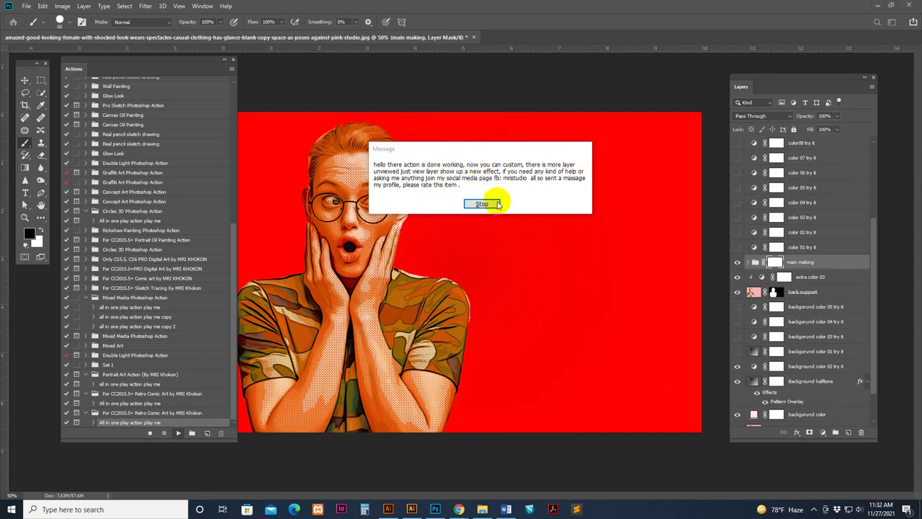
left_click(476, 205)
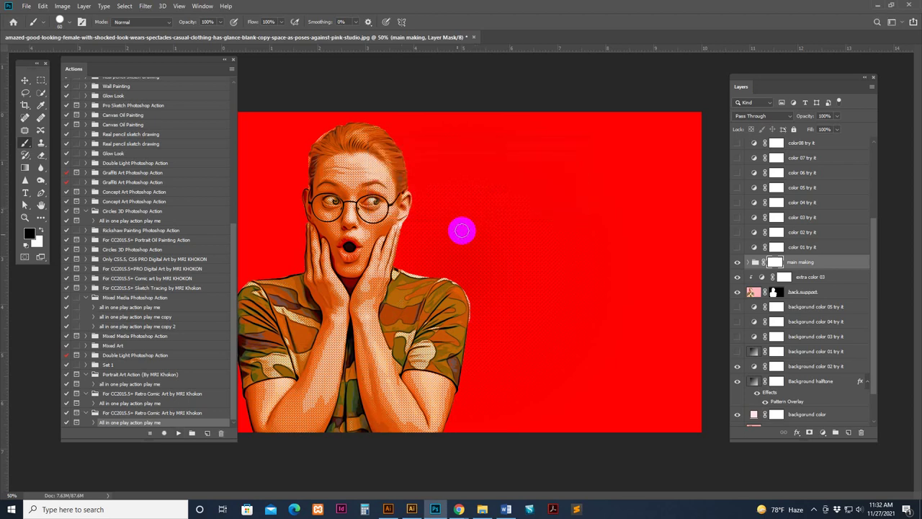
Step: Zoom to 100% and pan over the face, torso and arms to inspect the halftone
key("ctrl+plus")
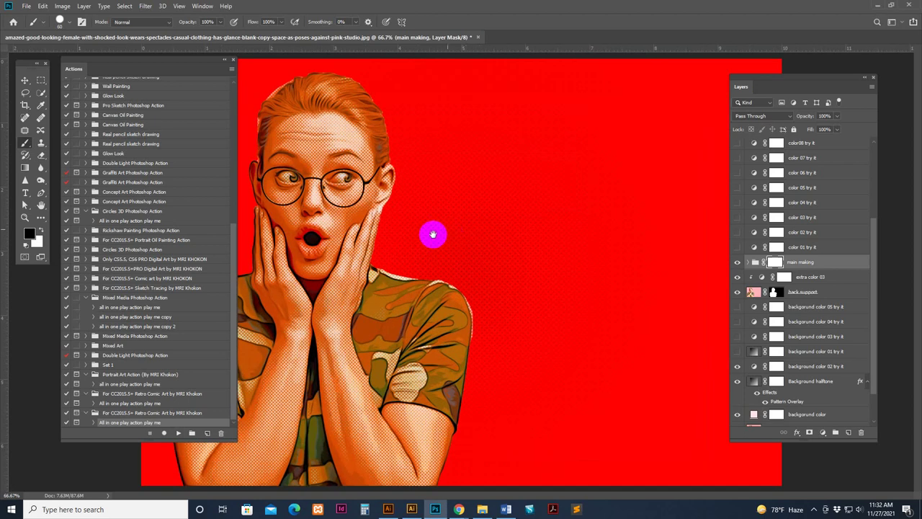
key("ctrl+plus")
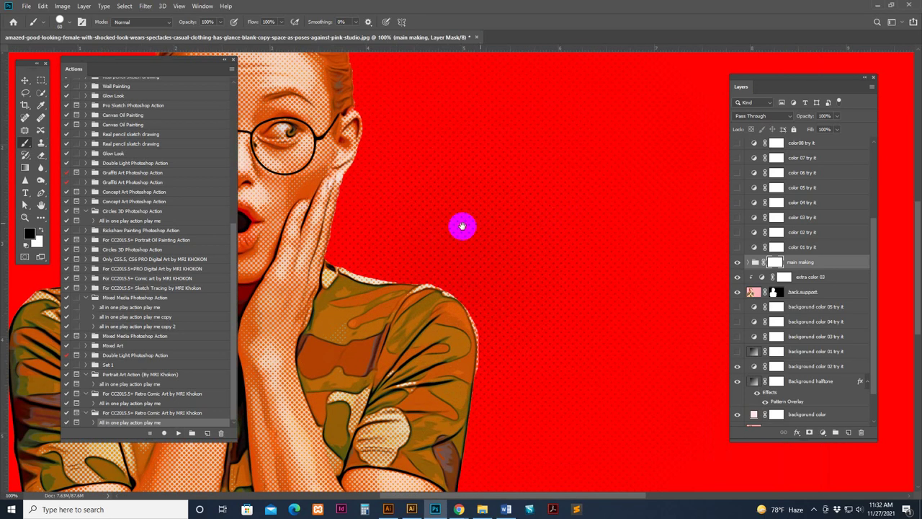
left_click_drag(463, 226, 691, 246)
left_click_drag(757, 85, 785, 67)
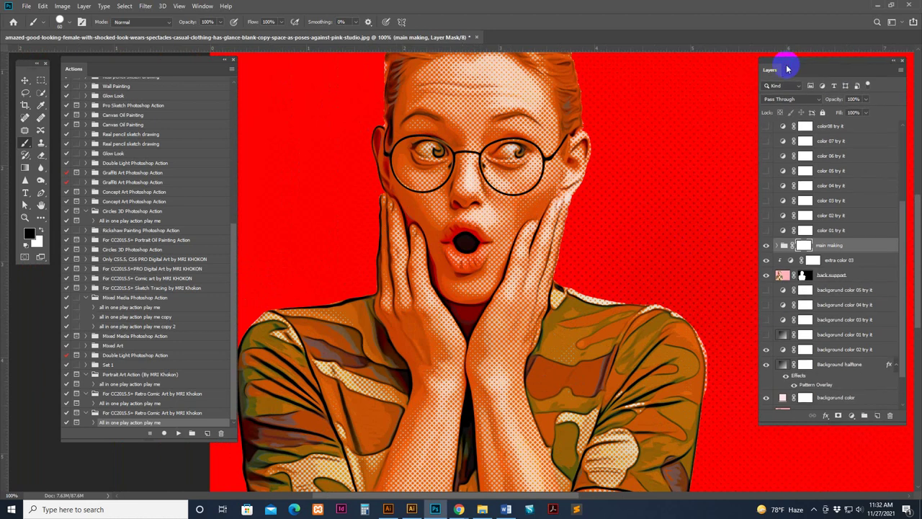
scroll(540, 207, "up", 3)
left_click_drag(541, 206, 662, 274)
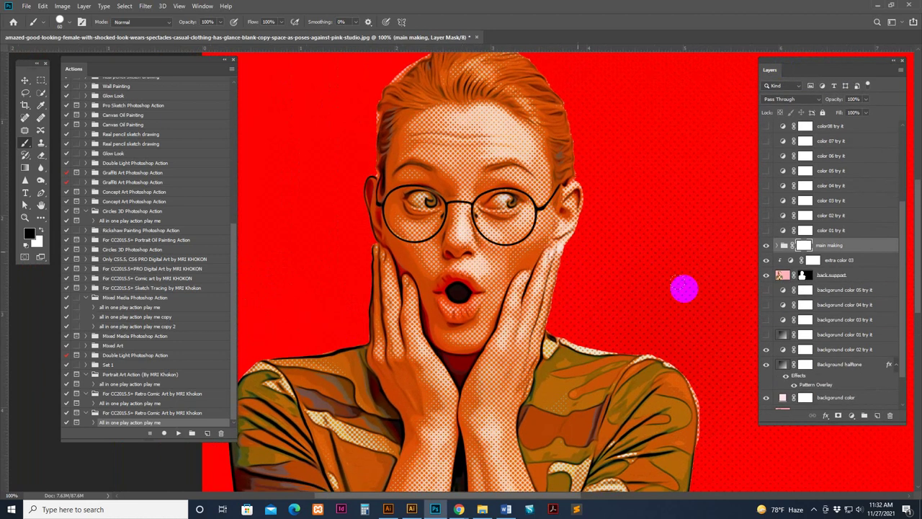
Step: Select the main making group and enlarge the Layers panel to show more layers
scroll(630, 247, "down", 3)
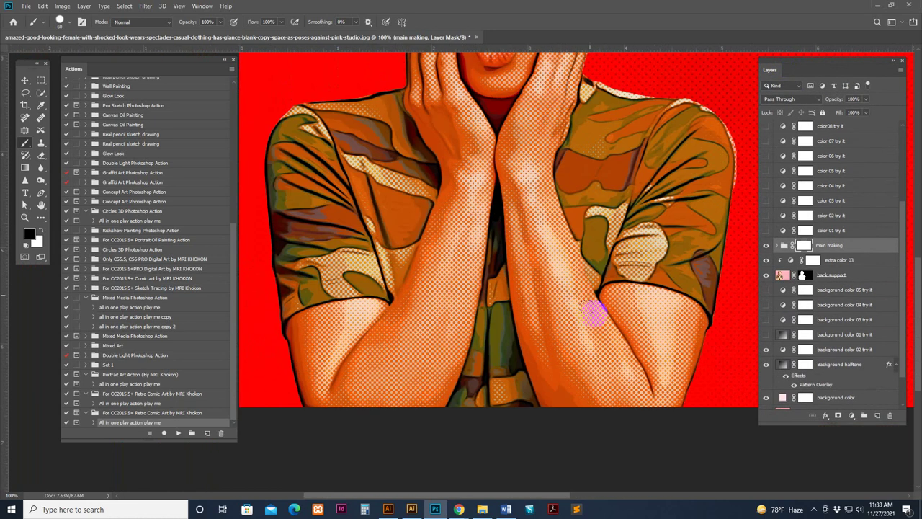
scroll(612, 317, "up", 4)
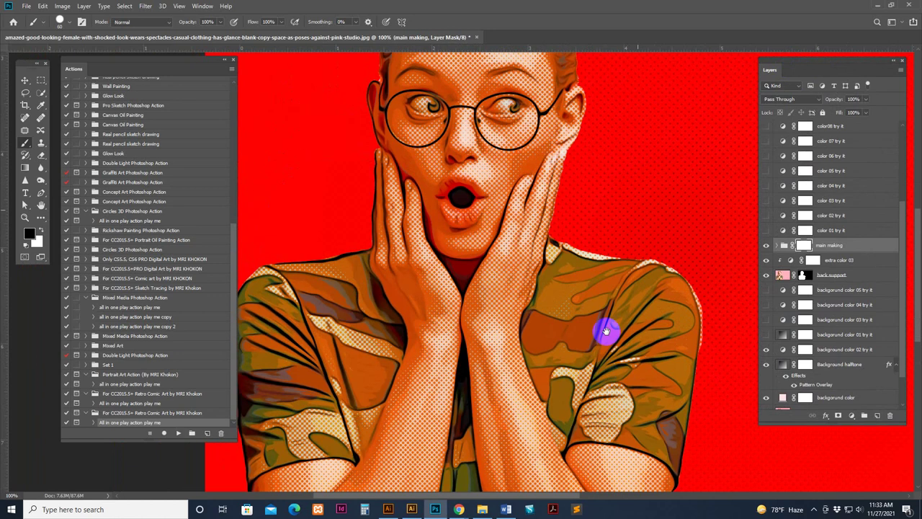
scroll(609, 332, "up", 3)
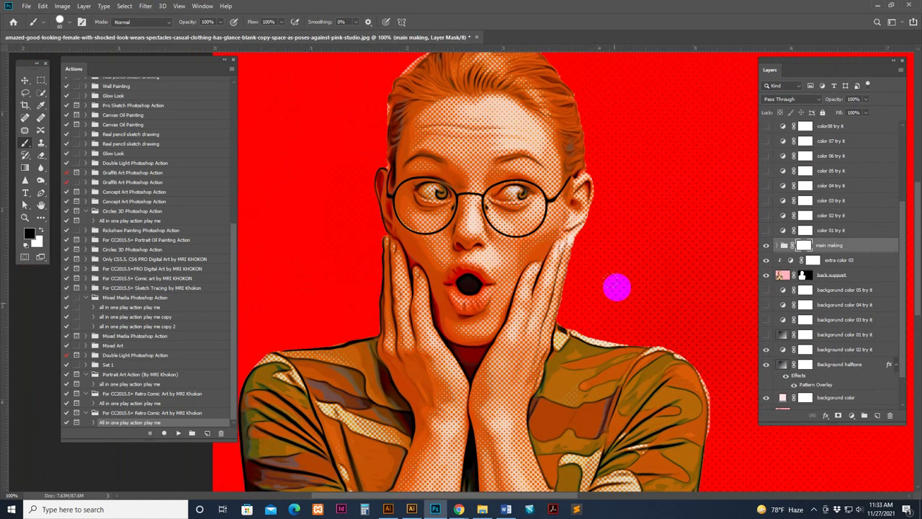
scroll(616, 285, "up", 1)
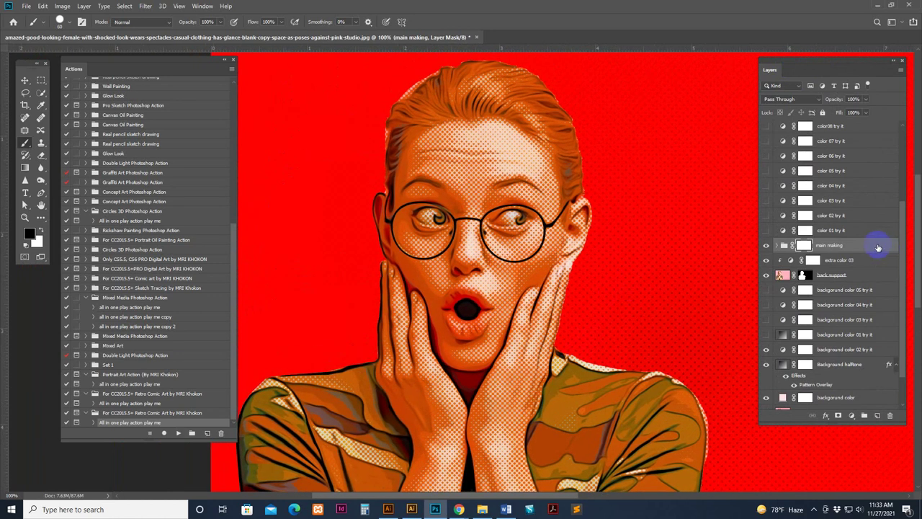
left_click(784, 246)
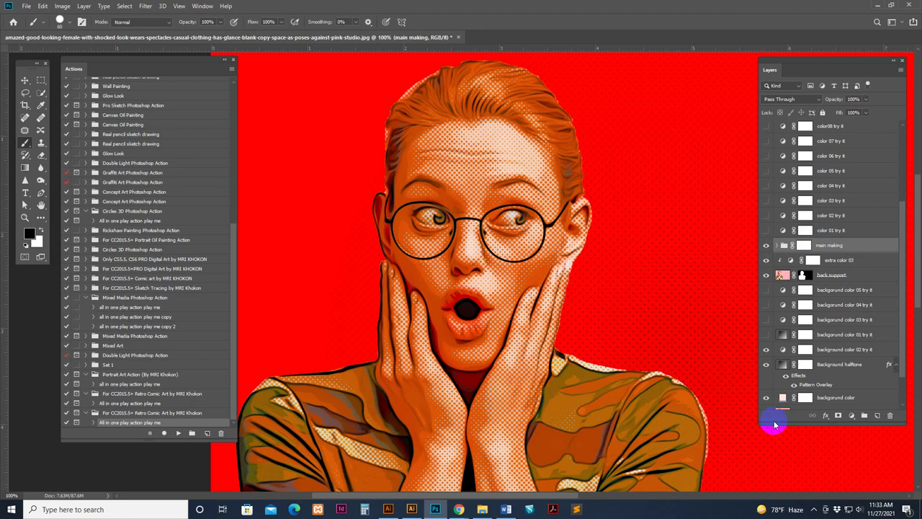
left_click_drag(758, 423, 739, 455)
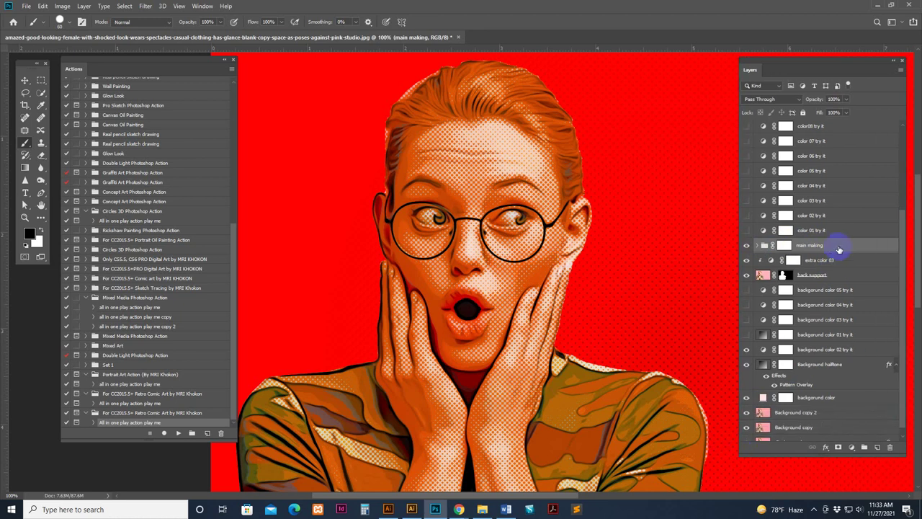
left_click(747, 245)
left_click(746, 245)
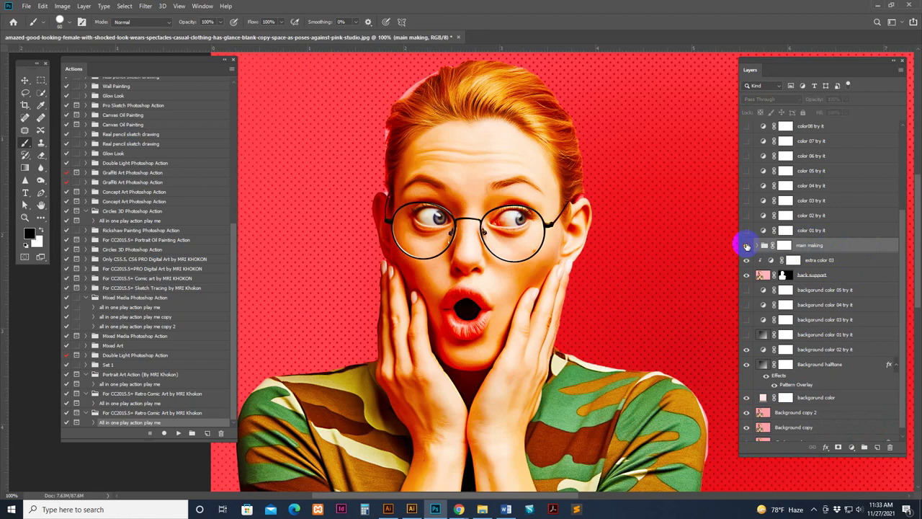
left_click(746, 246)
left_click(829, 265)
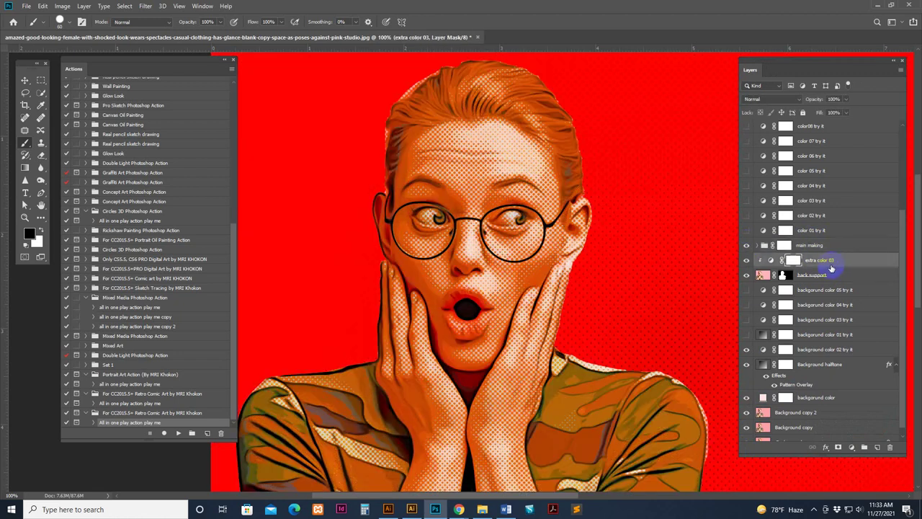
left_click(822, 275)
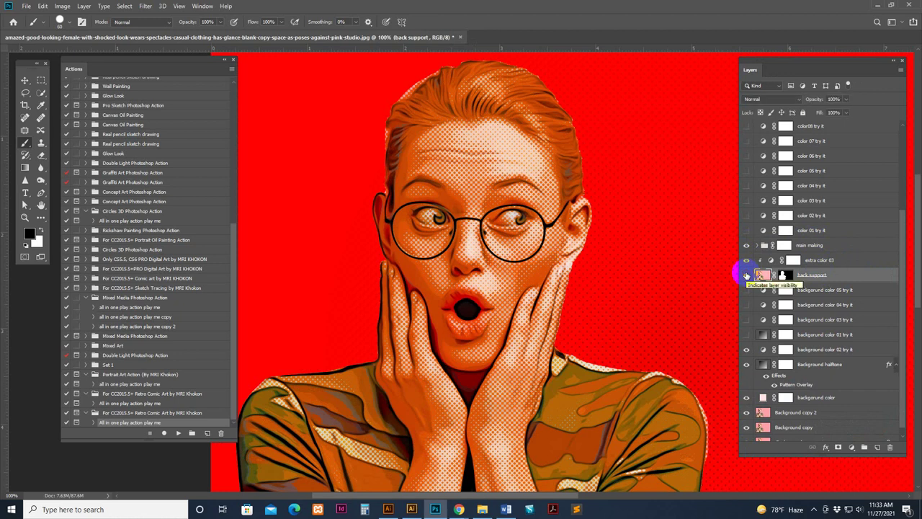
left_click(792, 245)
left_click(747, 245)
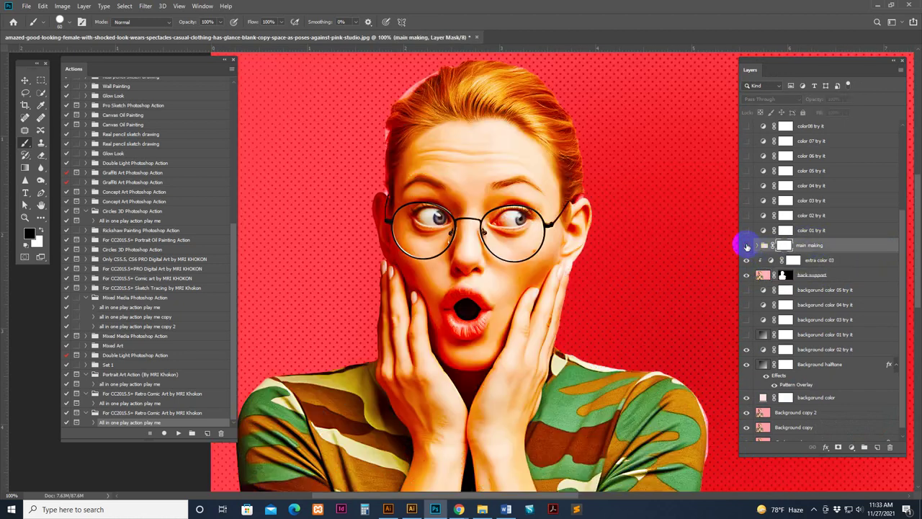
left_click(747, 246)
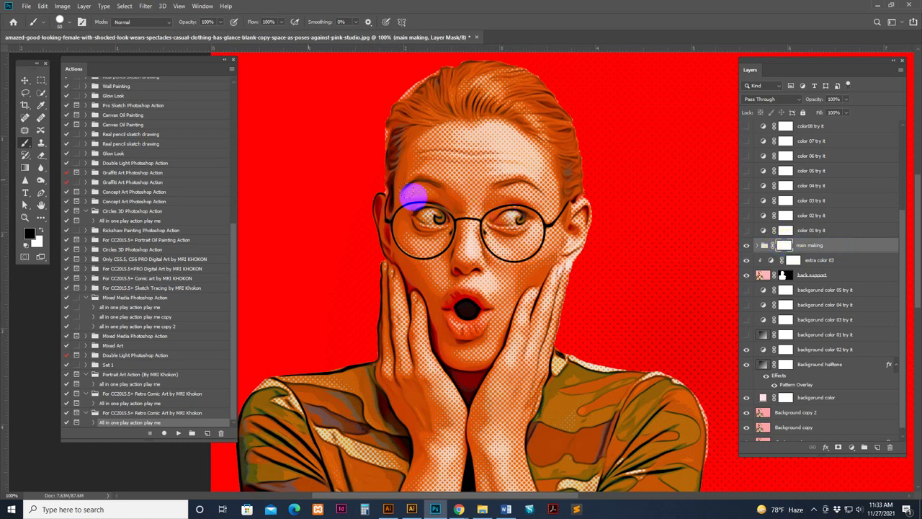
Step: Pick a small soft round brush and mask both eyes and the mouth area
left_click(63, 22)
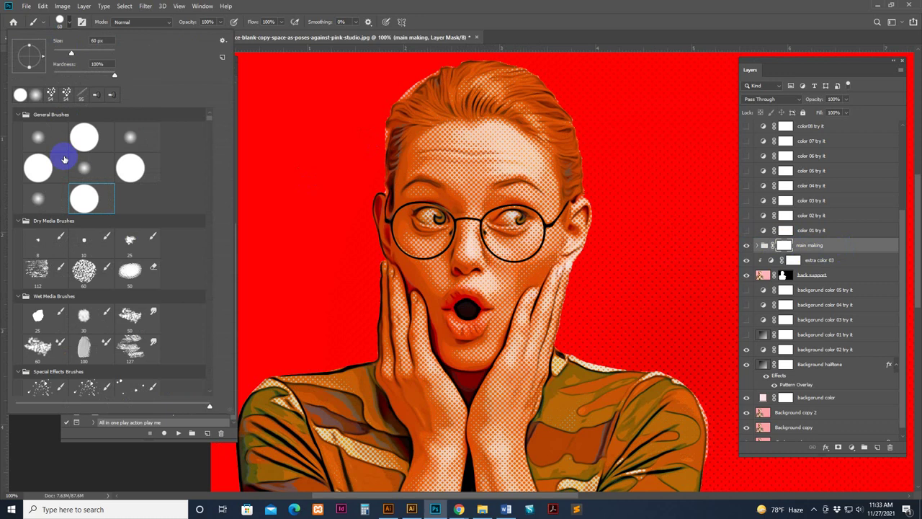
left_click(40, 198)
left_click(568, 7)
left_click_drag(513, 214, 506, 220)
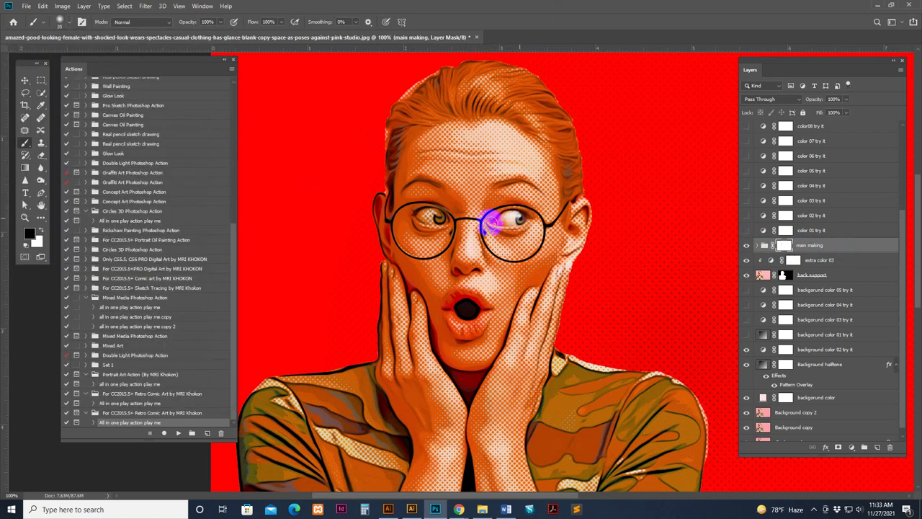
left_click_drag(435, 213, 438, 217)
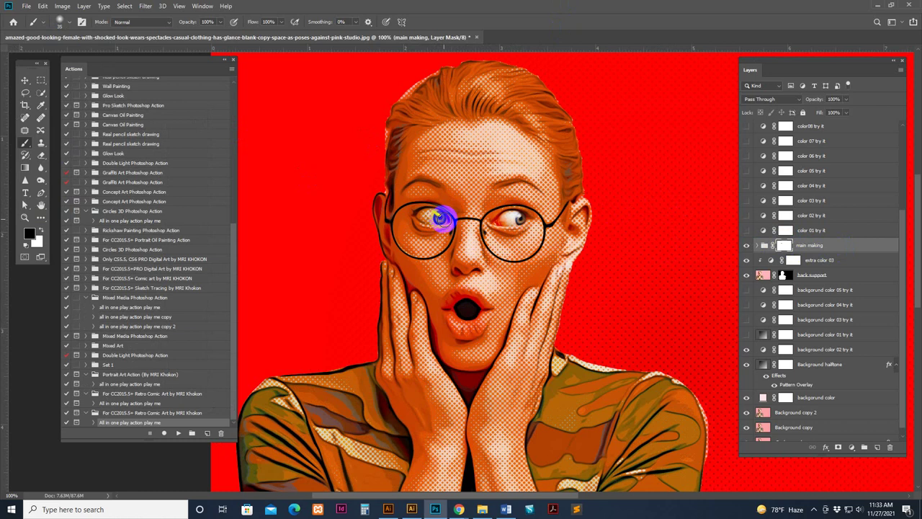
left_click_drag(465, 303, 466, 306)
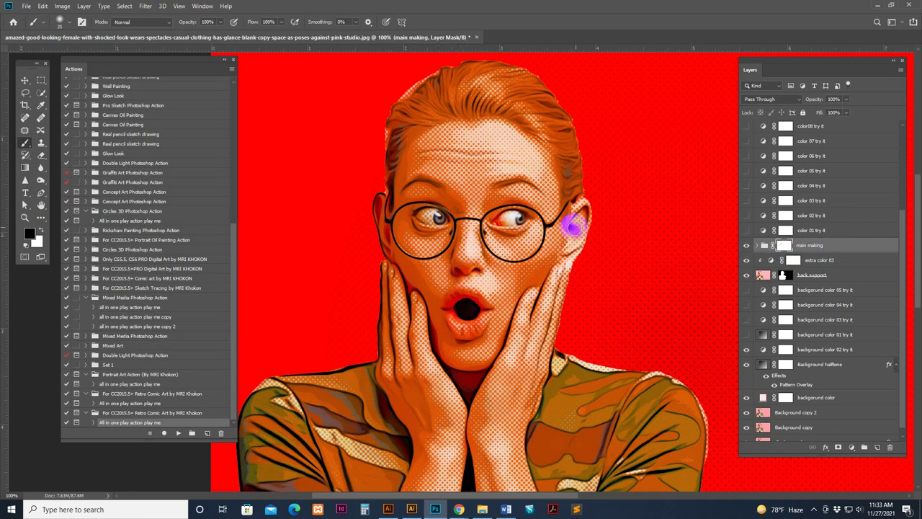
Step: Paint the mask over the cheek, hairline and lips to reveal the original photo
left_click_drag(572, 222, 563, 259)
left_click_drag(440, 93, 372, 141)
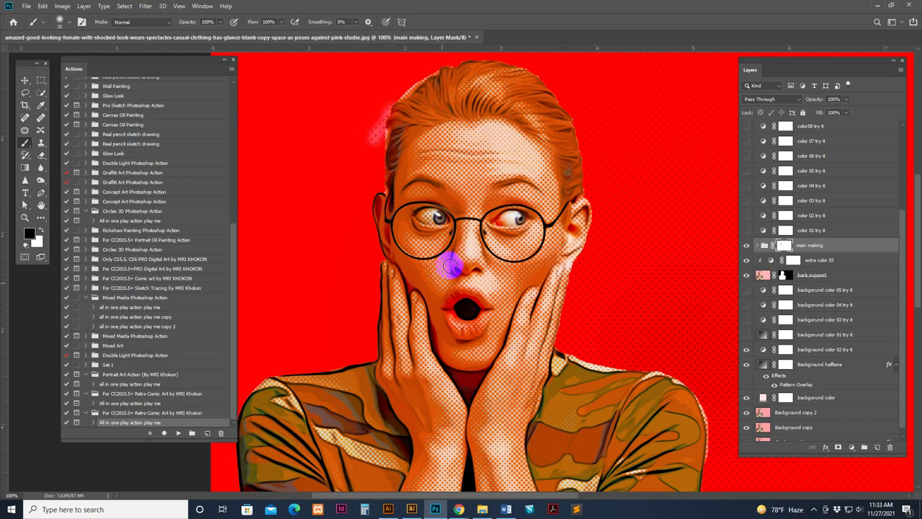
mouse_move(390, 270)
left_mouse_down()
mouse_move(533, 299)
mouse_move(563, 268)
mouse_move(450, 309)
left_mouse_up()
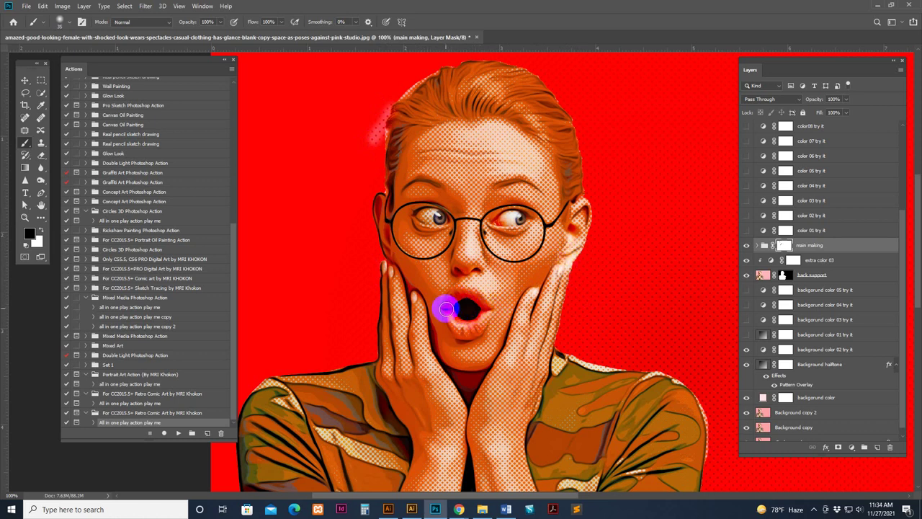
mouse_move(446, 309)
left_mouse_down()
mouse_move(519, 185)
mouse_move(472, 127)
mouse_move(579, 180)
mouse_move(562, 159)
mouse_move(576, 172)
mouse_move(566, 191)
mouse_move(562, 185)
mouse_move(566, 195)
mouse_move(555, 148)
left_mouse_up()
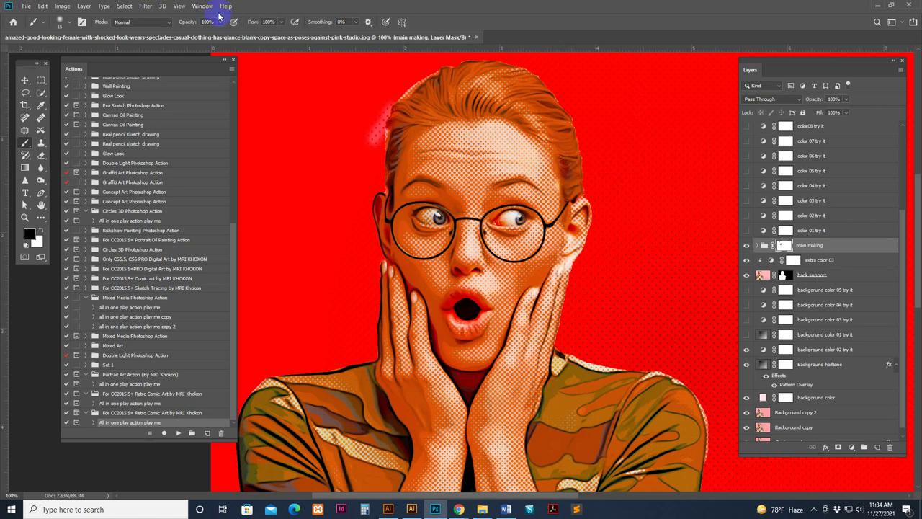
Step: At 23% brush opacity, lightly paint the mask near the hairline, chin, neck and wrist
left_click_drag(221, 22, 186, 35)
mouse_move(551, 180)
left_mouse_down()
mouse_move(562, 185)
mouse_move(560, 176)
mouse_move(560, 197)
mouse_move(547, 151)
mouse_move(555, 199)
mouse_move(552, 144)
mouse_move(515, 130)
mouse_move(532, 137)
mouse_move(558, 185)
mouse_move(475, 115)
mouse_move(446, 119)
mouse_move(392, 154)
mouse_move(472, 202)
mouse_move(456, 193)
mouse_move(512, 180)
mouse_move(470, 261)
mouse_move(466, 249)
mouse_move(468, 259)
mouse_move(484, 253)
left_mouse_up()
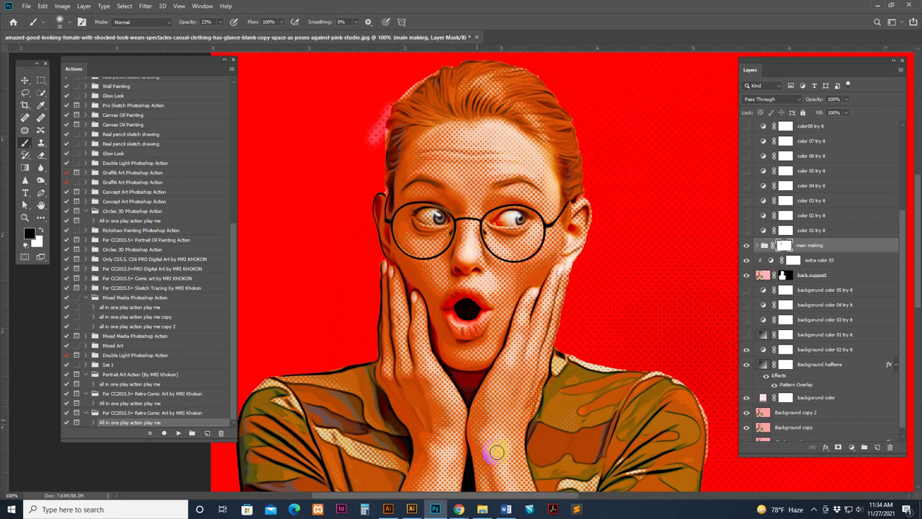
left_click_drag(494, 445, 496, 461)
scroll(533, 404, "down", 3)
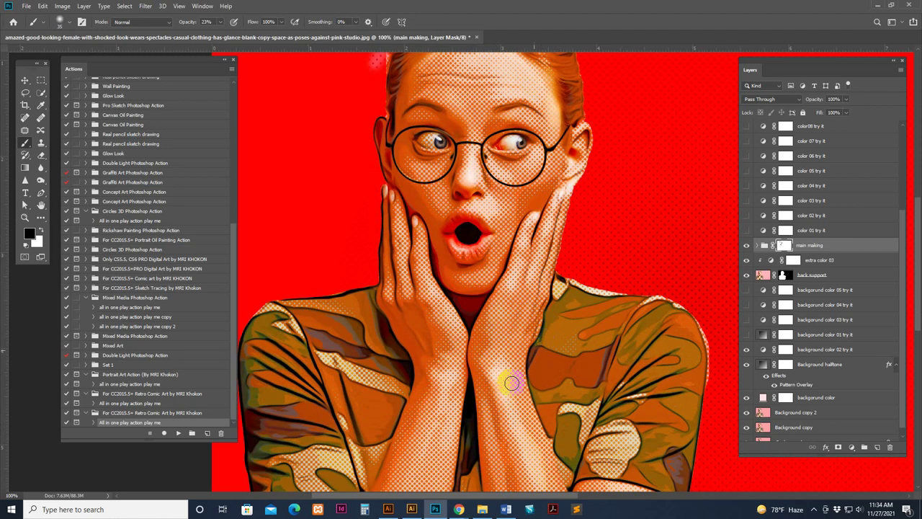
mouse_move(500, 415)
left_mouse_down()
mouse_move(500, 377)
mouse_move(444, 377)
mouse_move(433, 422)
left_mouse_up()
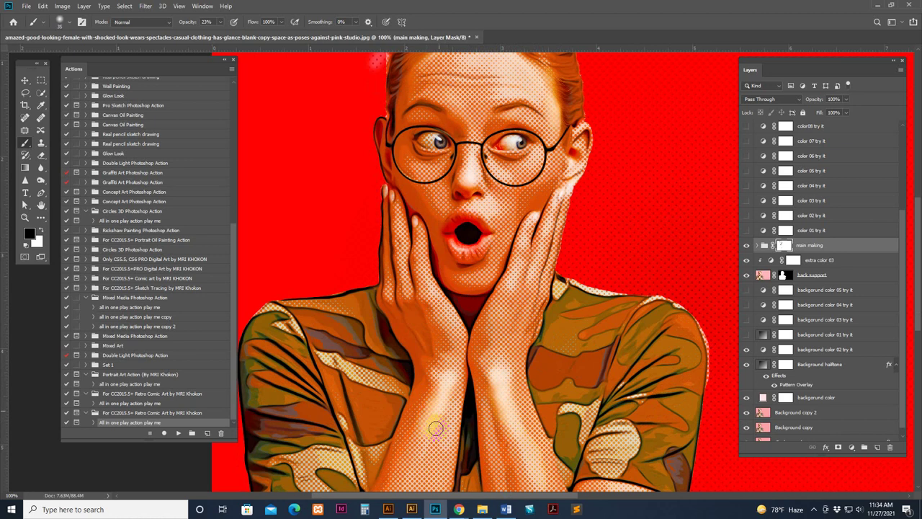
left_click_drag(611, 257, 603, 314)
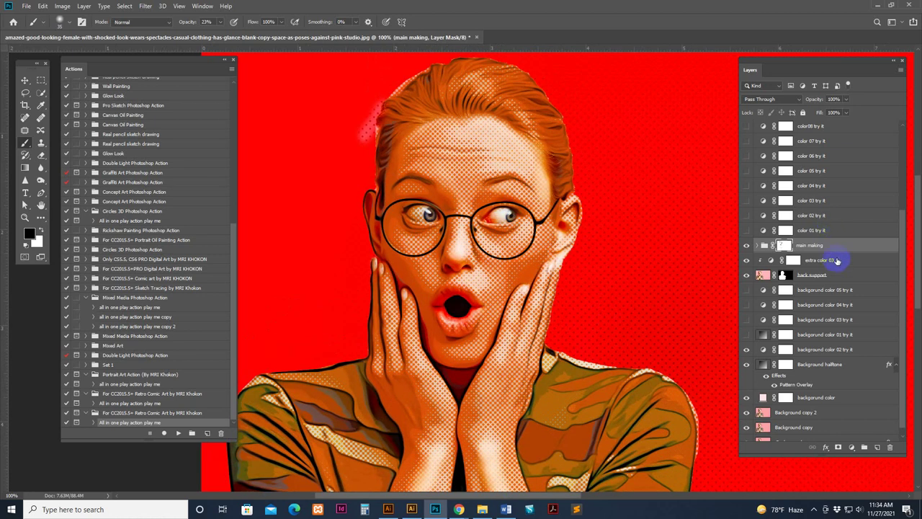
Step: Expand the main making group and toggle photo shade color 01 and extra color 01 to compare
left_click(758, 245)
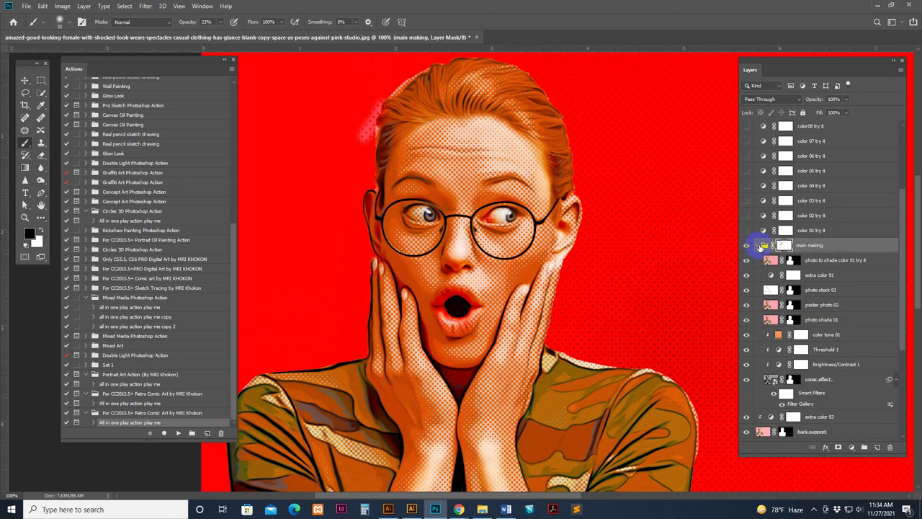
left_click(866, 261)
left_click(819, 246)
left_click(767, 261)
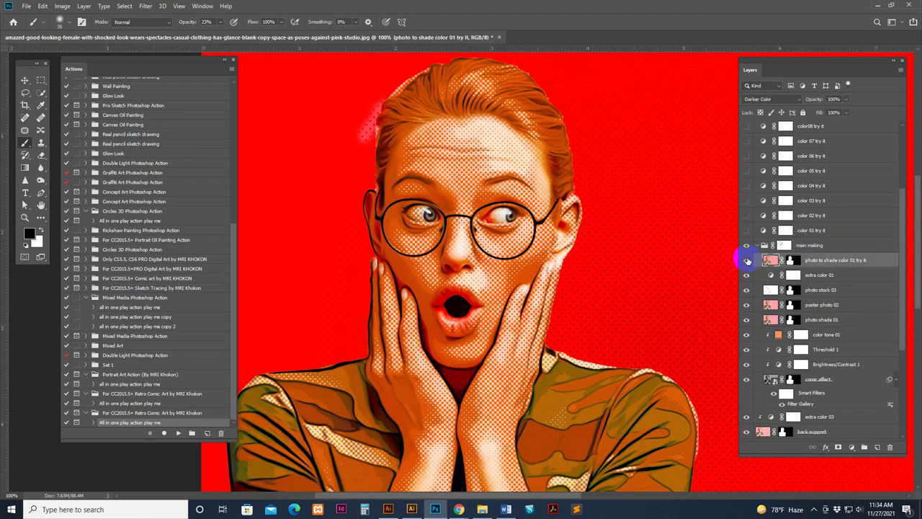
left_click(747, 261)
left_click(771, 276)
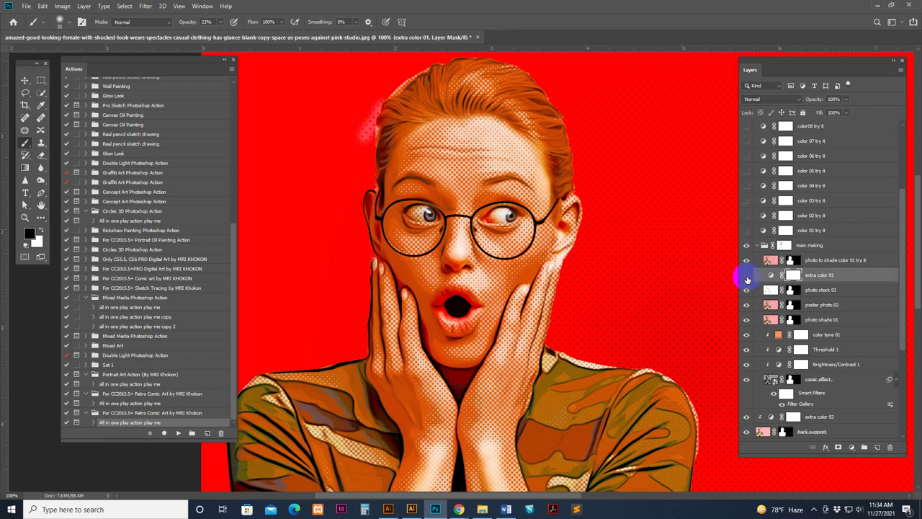
left_click(747, 278)
left_click(747, 278)
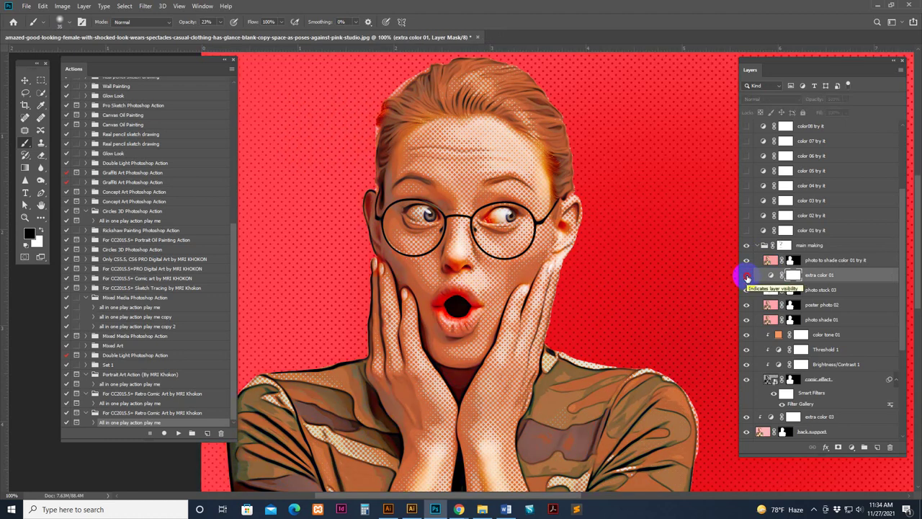
left_click(747, 278)
Step: At 100% brush opacity, paint the photo stock 03 mask along the hairline
left_click(768, 290)
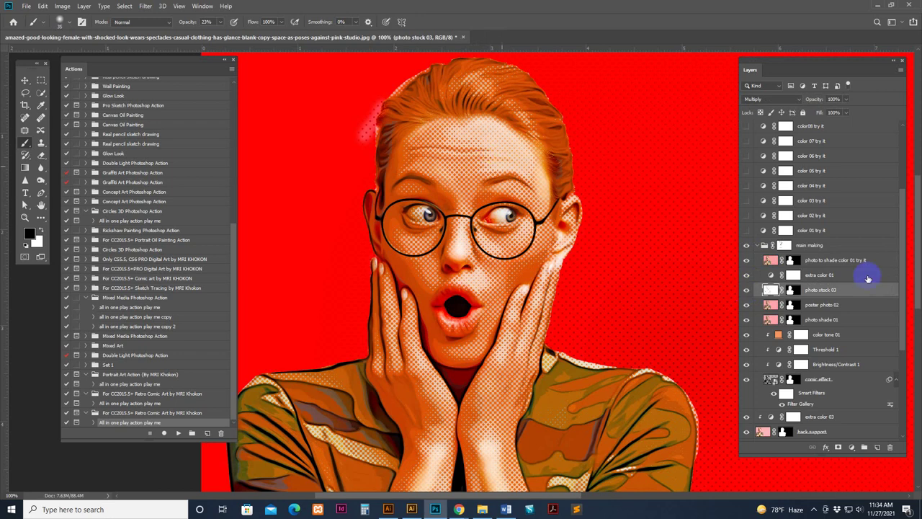
double_click(808, 290)
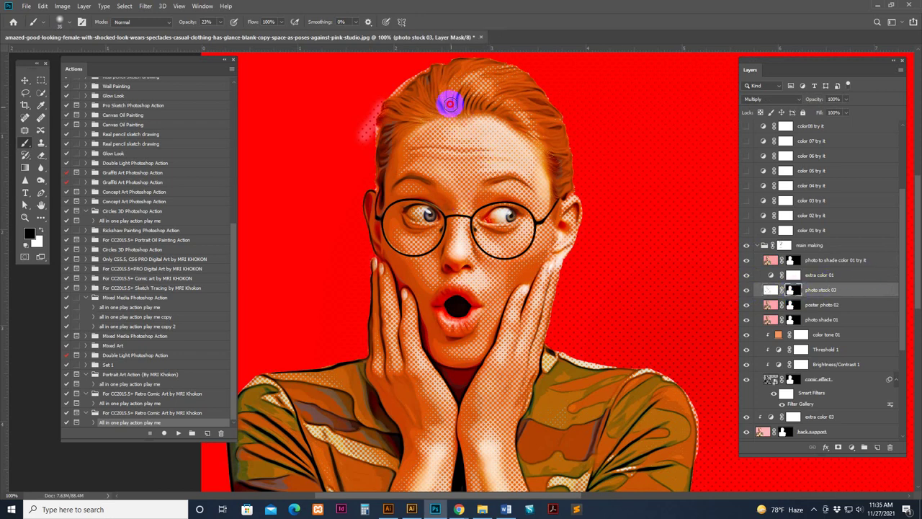
left_click_drag(217, 22, 350, 25)
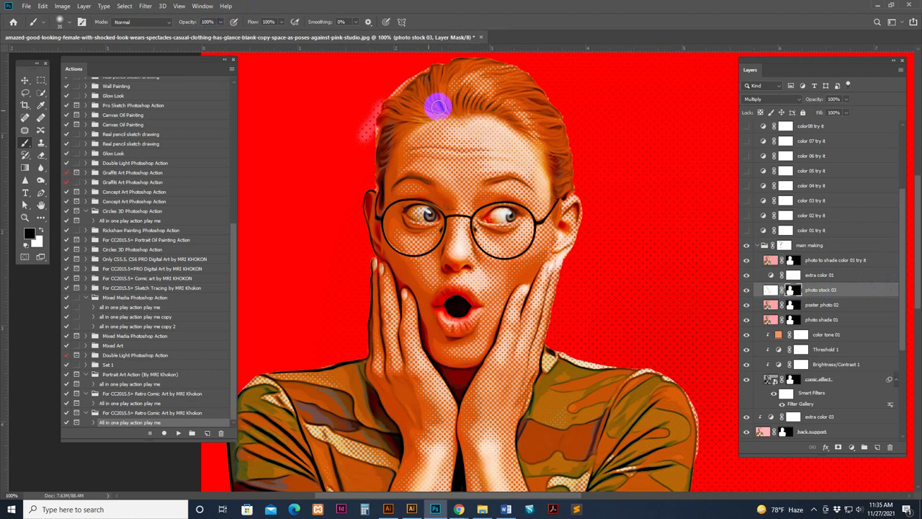
mouse_move(465, 106)
left_mouse_down()
mouse_move(529, 153)
mouse_move(533, 184)
left_mouse_up()
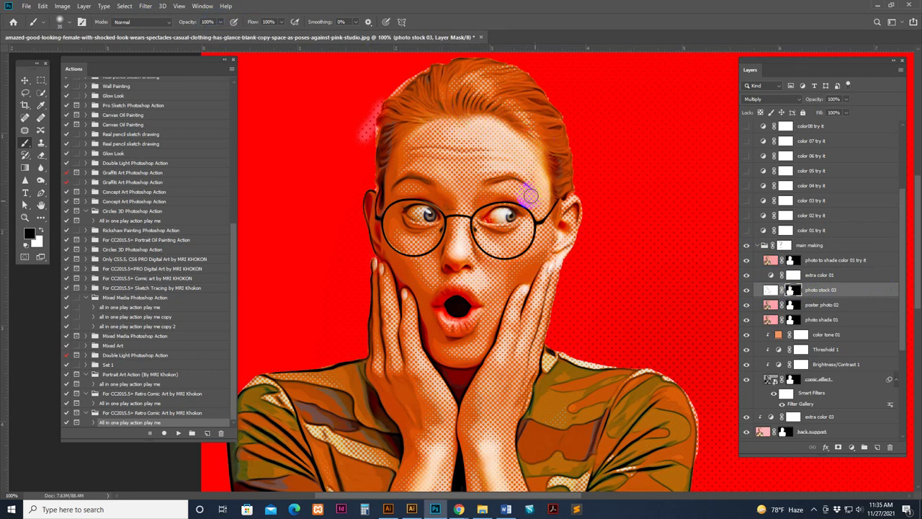
left_click(745, 291)
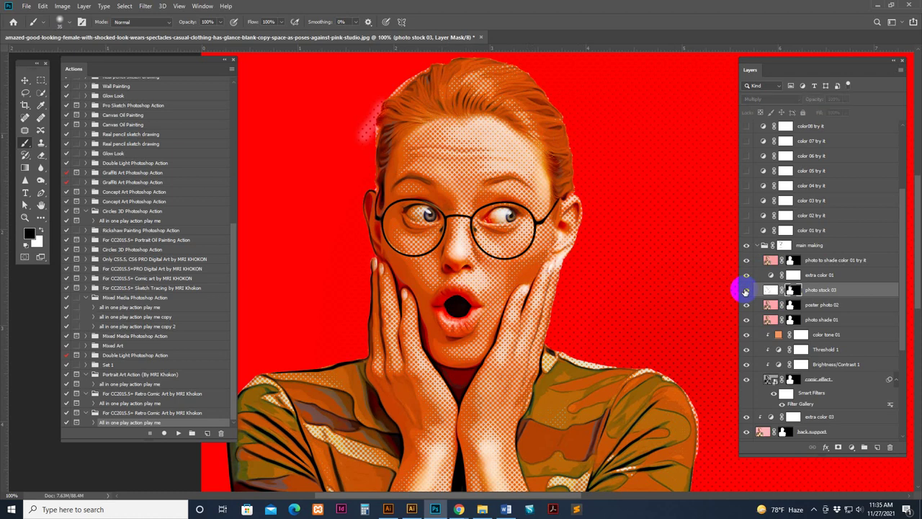
left_click(770, 289)
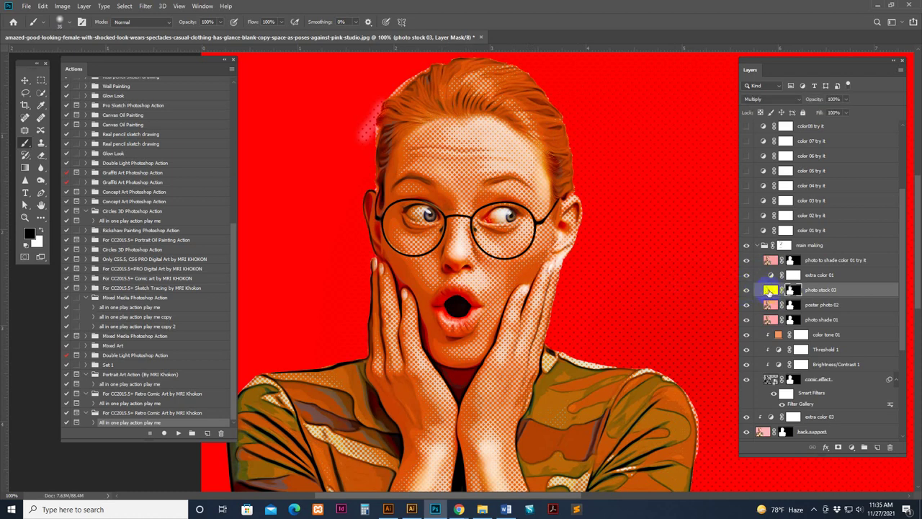
Step: Toggle poster photo 02, photo shade 01 and comic effect visibility to compare contributions
scroll(772, 260, "down", 5)
left_click(768, 231)
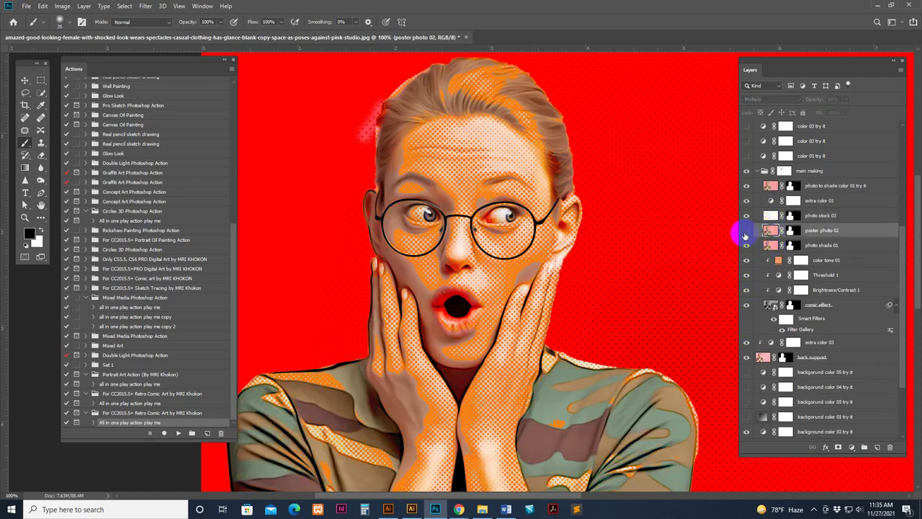
left_click(745, 230)
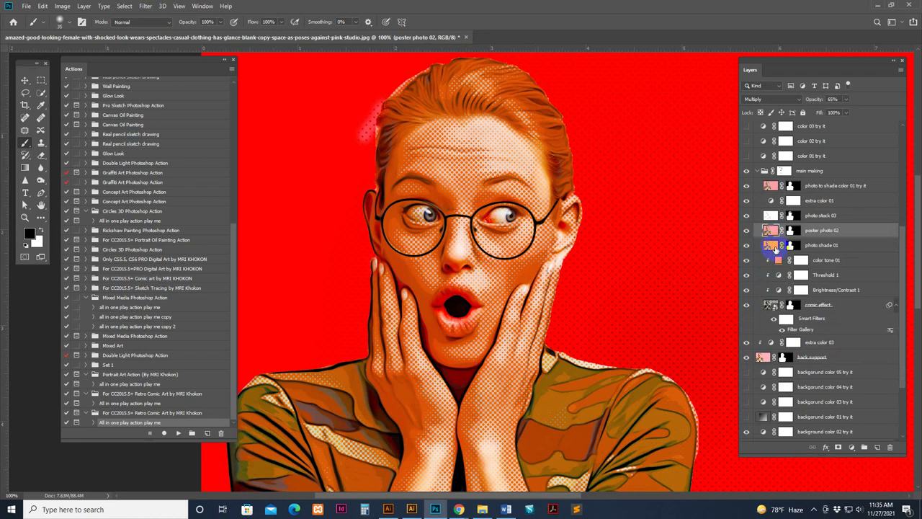
left_click(764, 246)
left_click(745, 246)
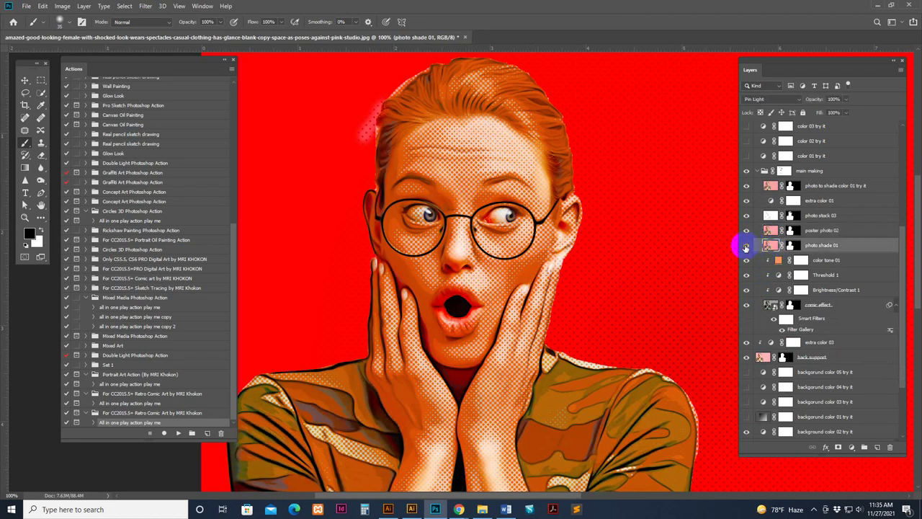
left_click(746, 246)
left_click(828, 260)
left_click(816, 309)
left_click(746, 306)
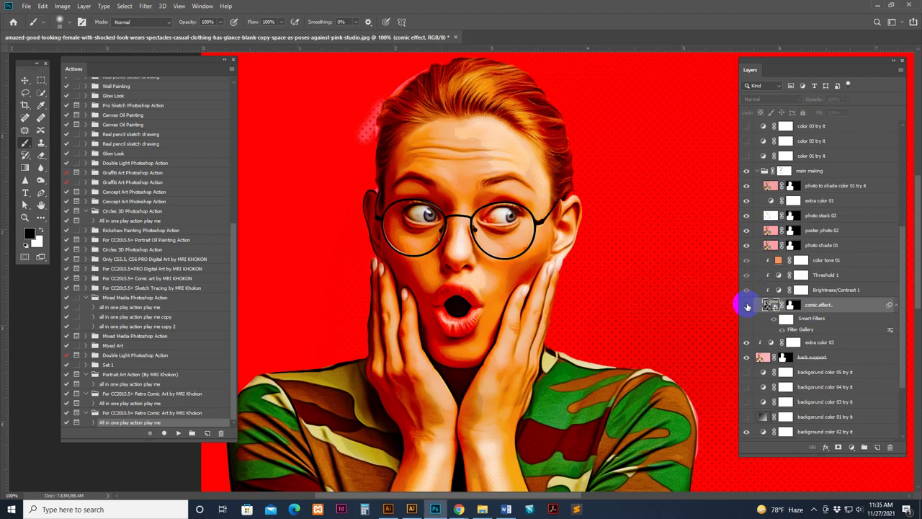
left_click(747, 305)
scroll(847, 317, "down", 2)
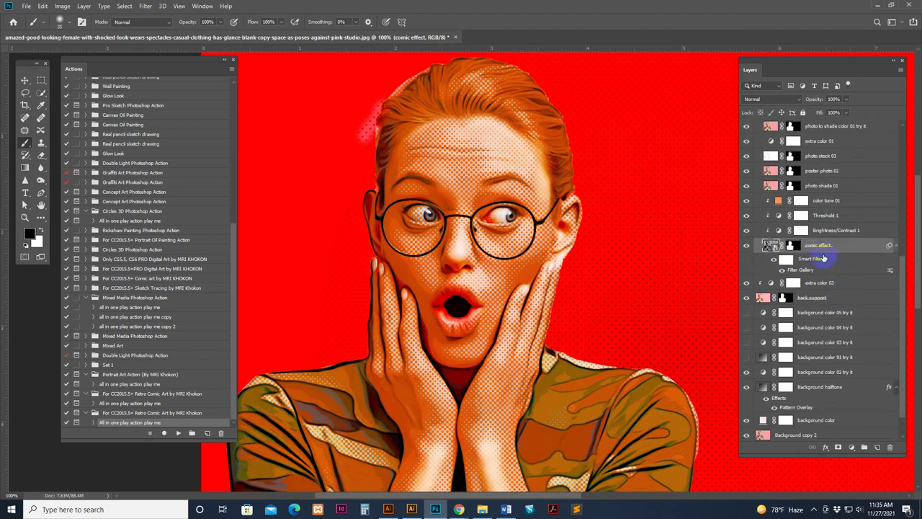
double_click(884, 273)
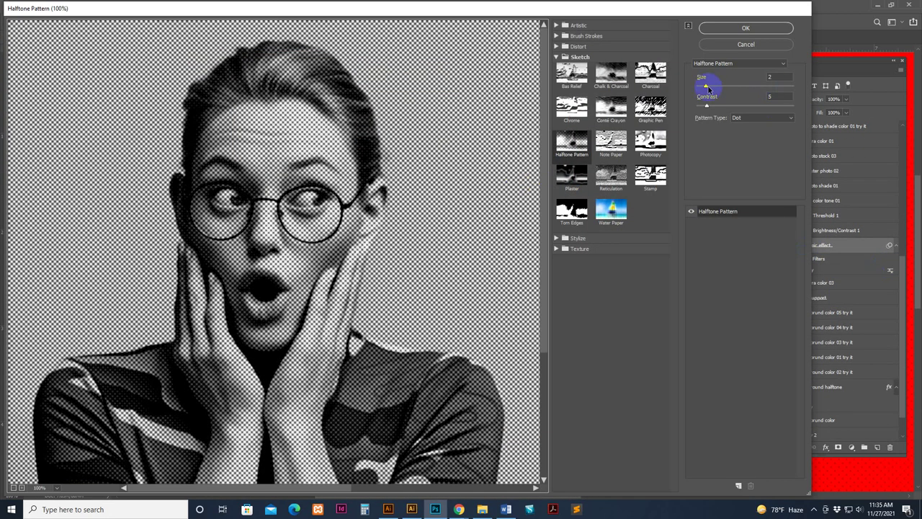
left_click(757, 44)
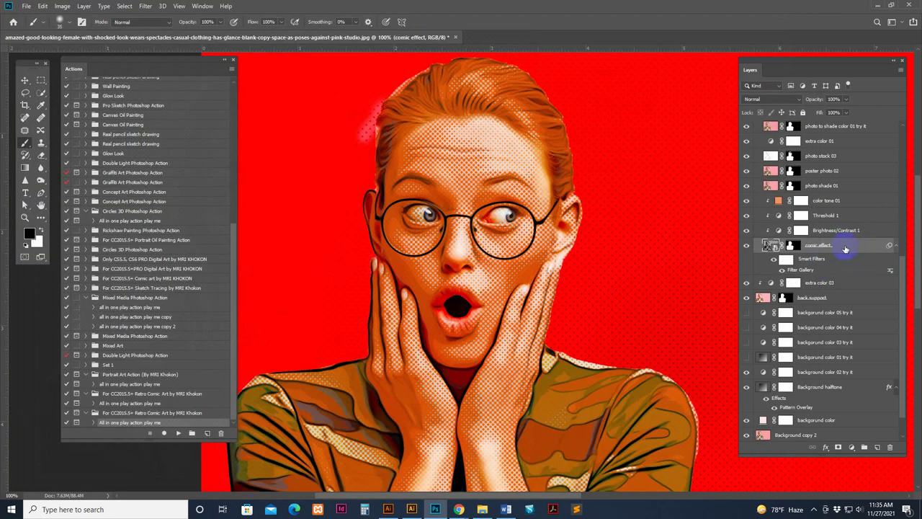
left_click(847, 294)
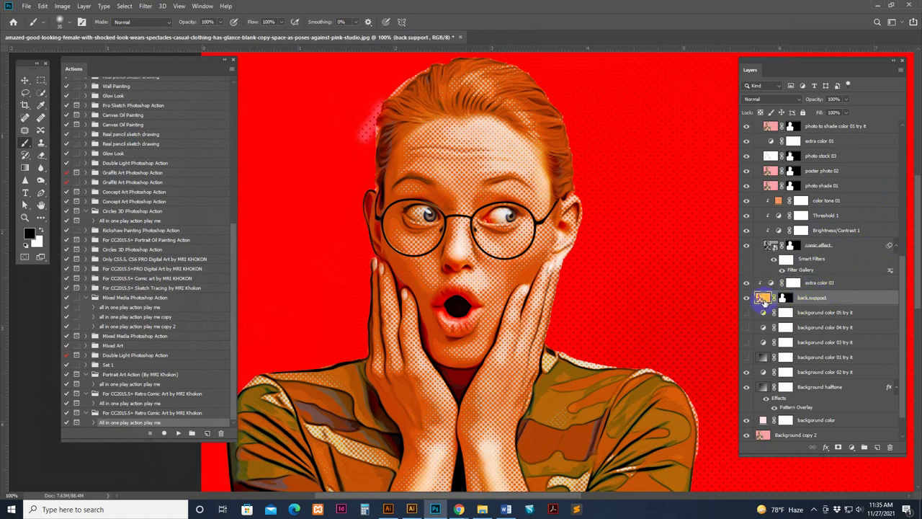
left_click(746, 298)
left_click(746, 298)
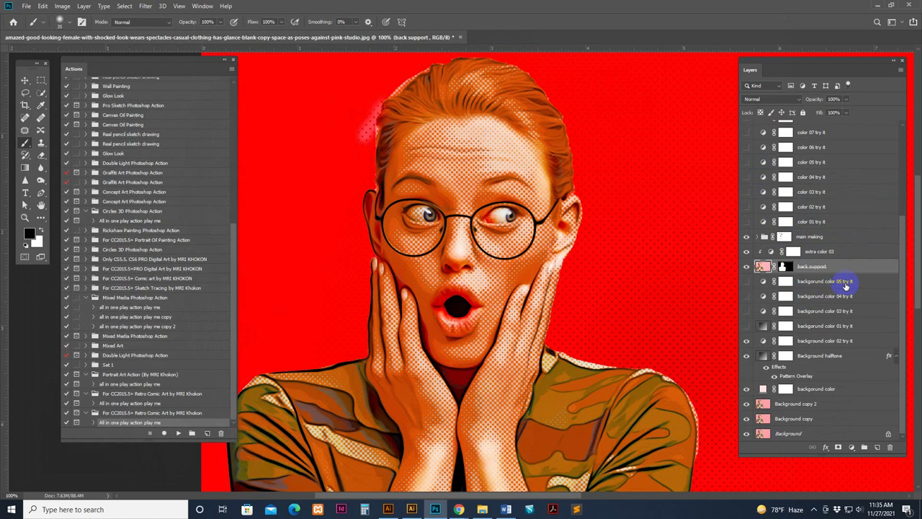
left_click(846, 286)
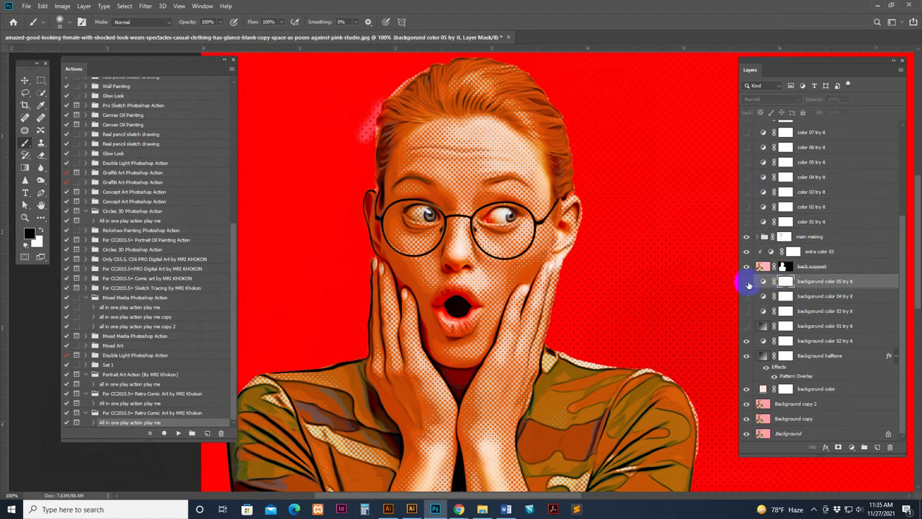
left_click(745, 282)
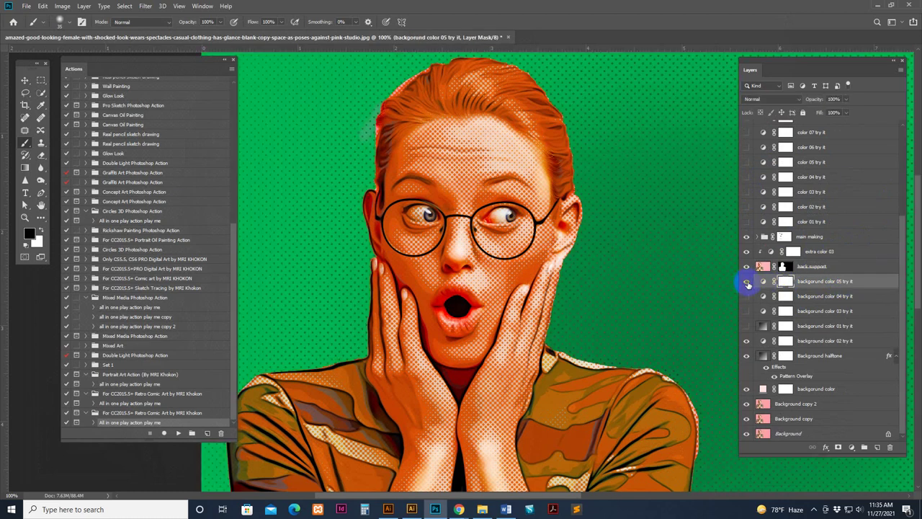
left_click(746, 282)
left_click(819, 295)
left_click(744, 297)
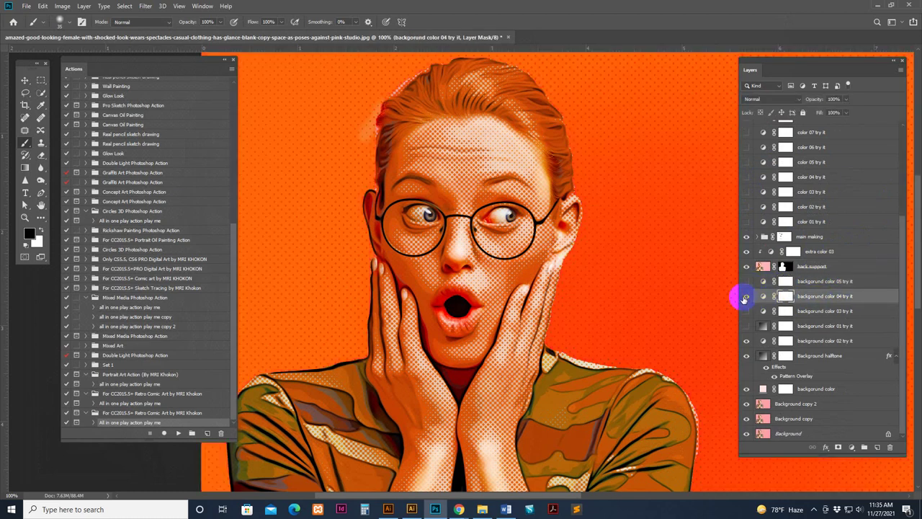
left_click(746, 296)
left_click(745, 310)
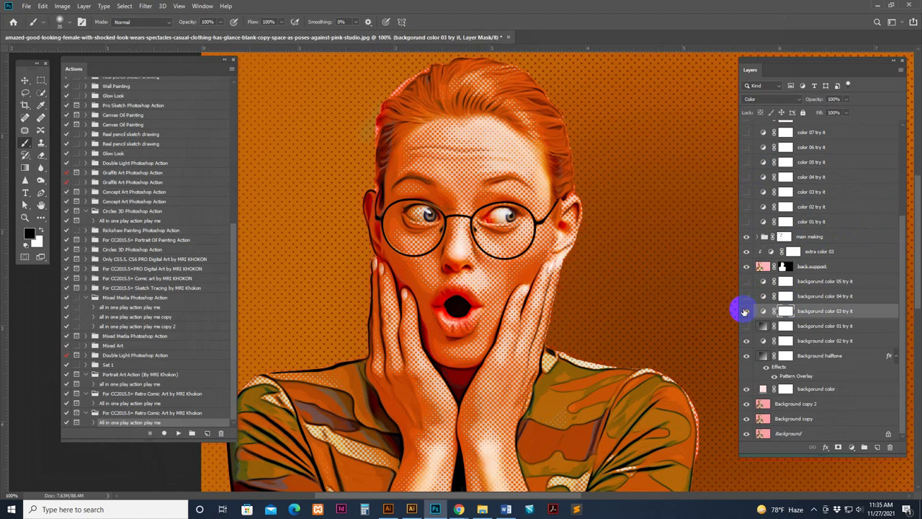
left_click(745, 310)
left_click(753, 326)
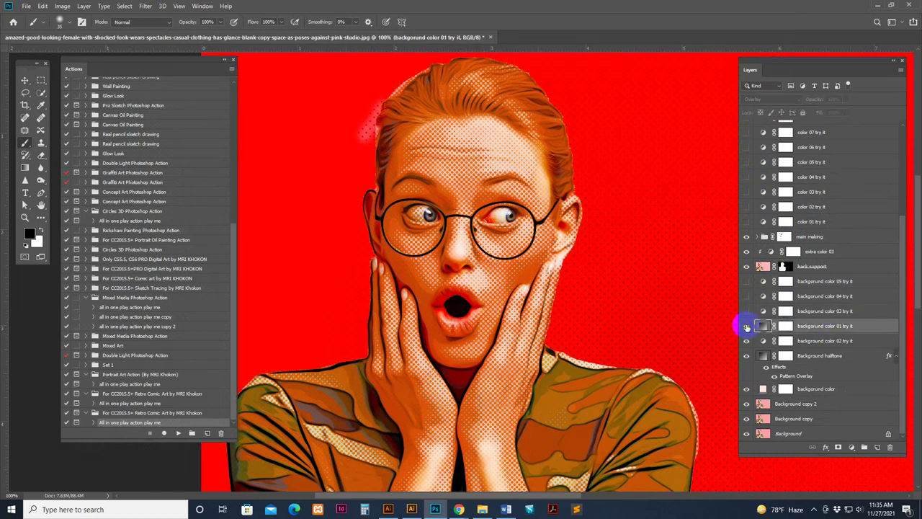
left_click(747, 325)
left_click(753, 341)
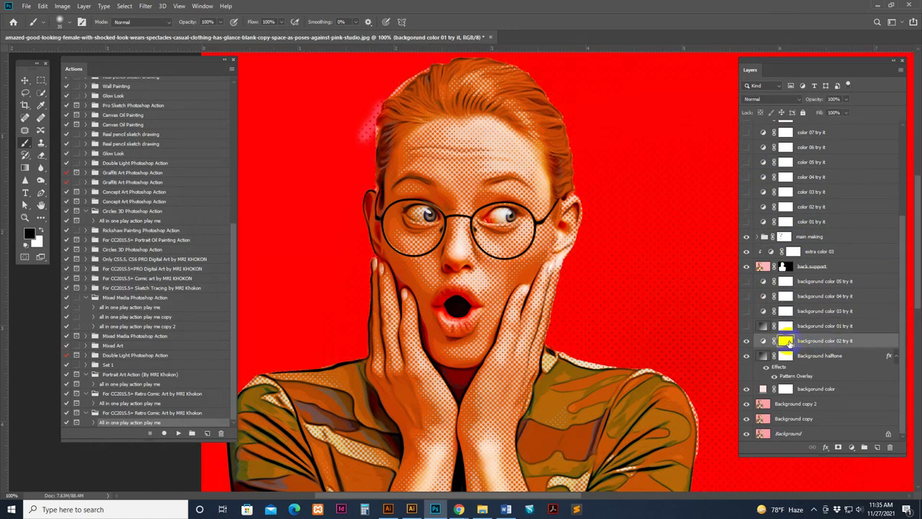
left_click(746, 341)
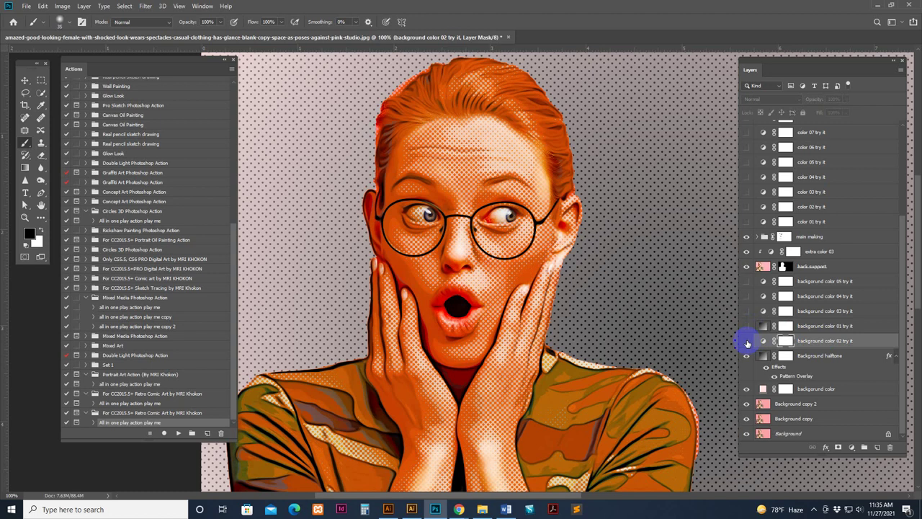
left_click(747, 341)
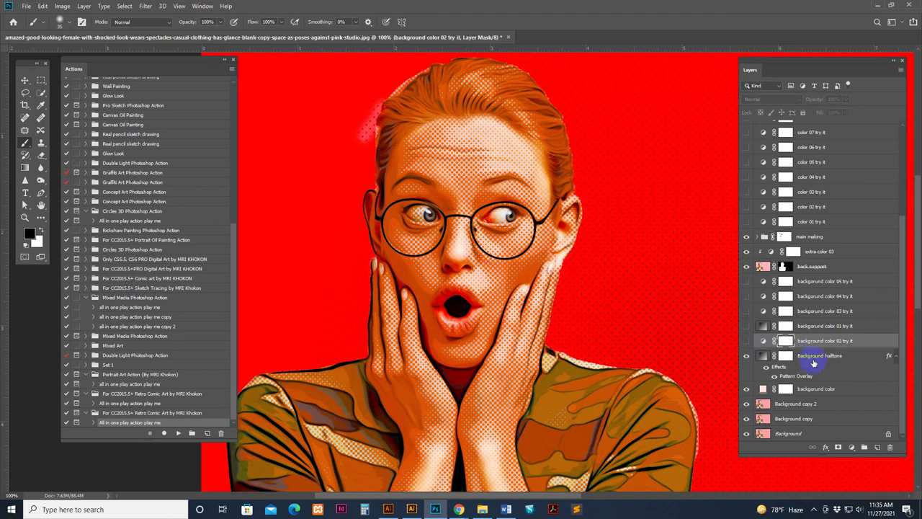
left_click(759, 356)
left_click(746, 356)
left_click(752, 389)
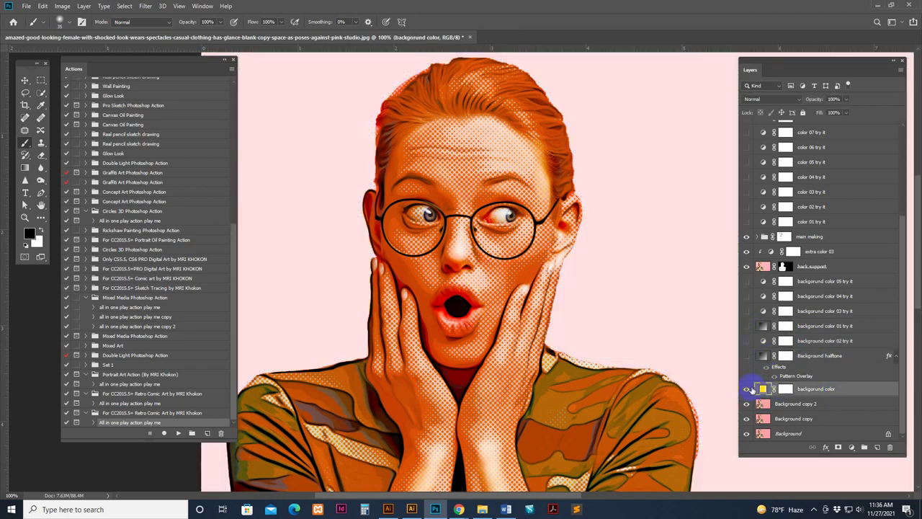
left_click(745, 389)
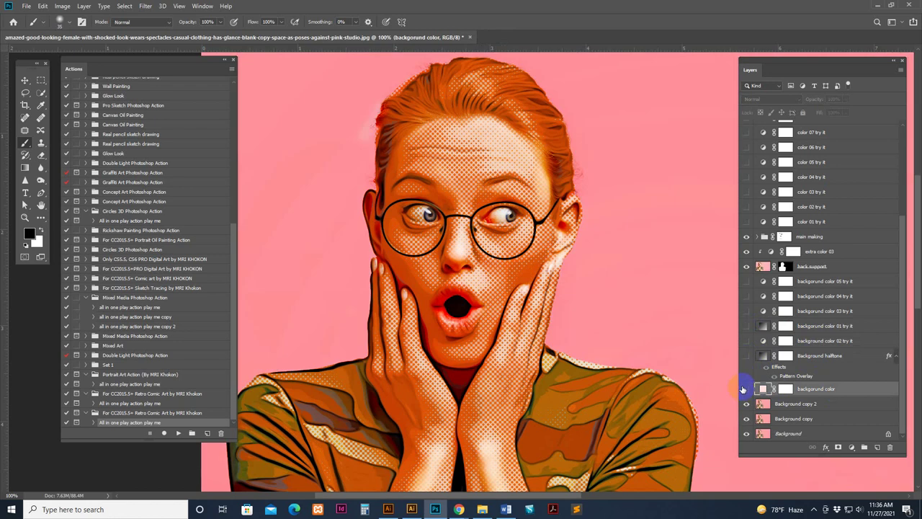
left_click(746, 389)
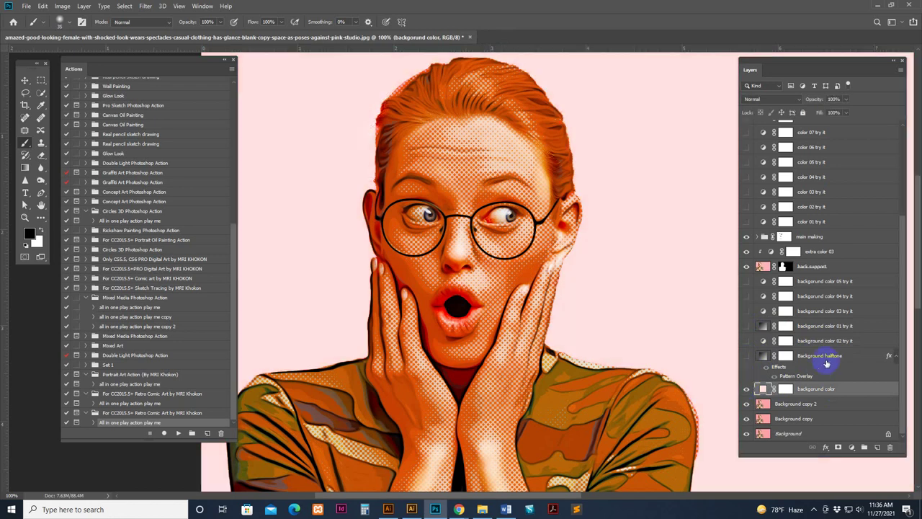
left_click(764, 355)
left_click(746, 356)
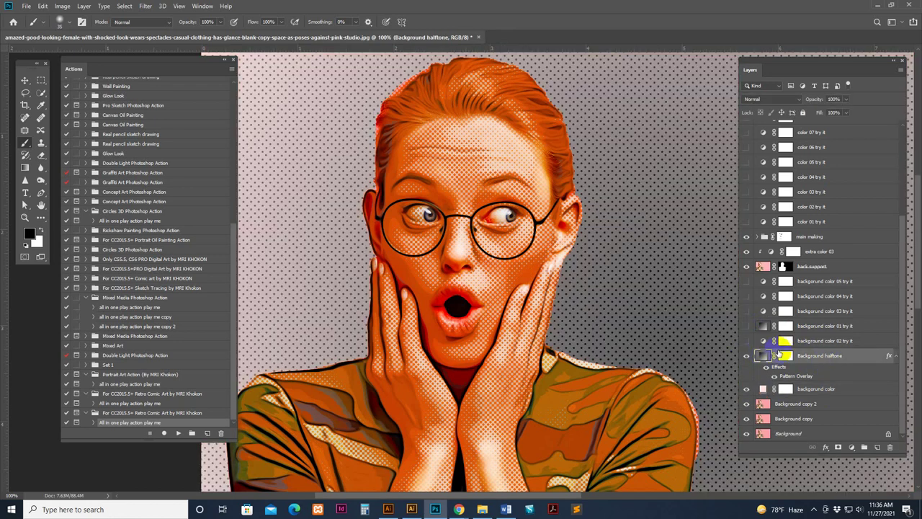
left_click(821, 342)
left_click(746, 341)
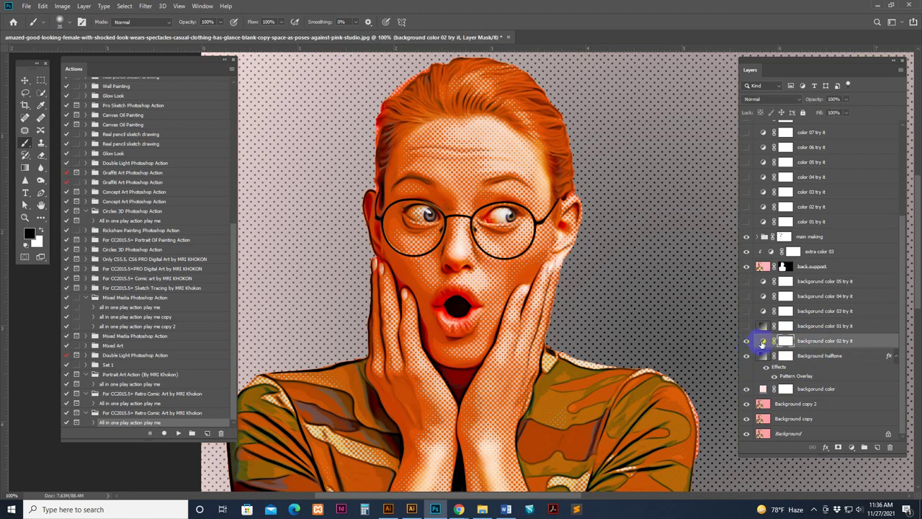
left_click(824, 326)
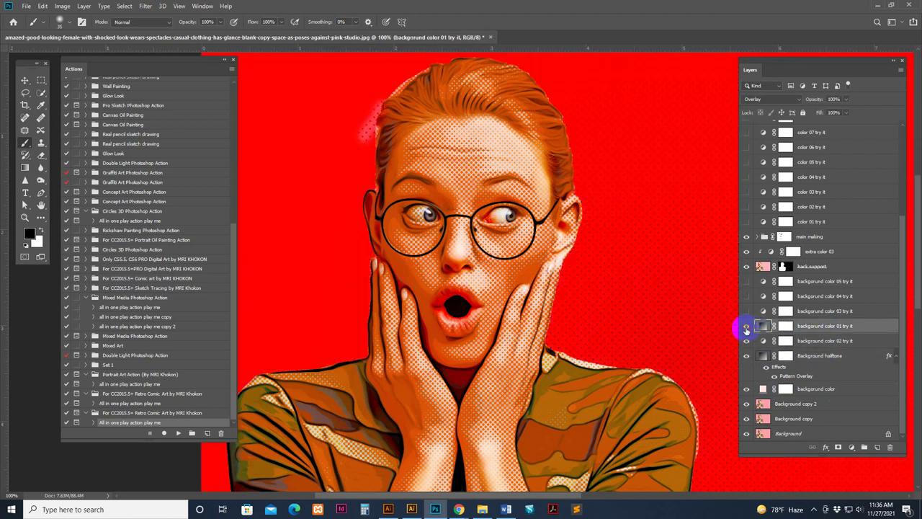
left_click(746, 310)
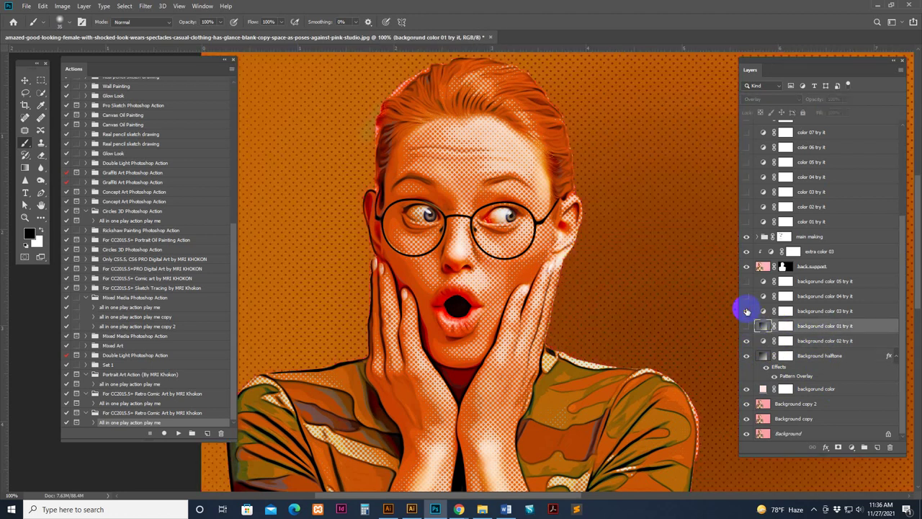
left_click(746, 295)
left_click(746, 282)
left_click(847, 288)
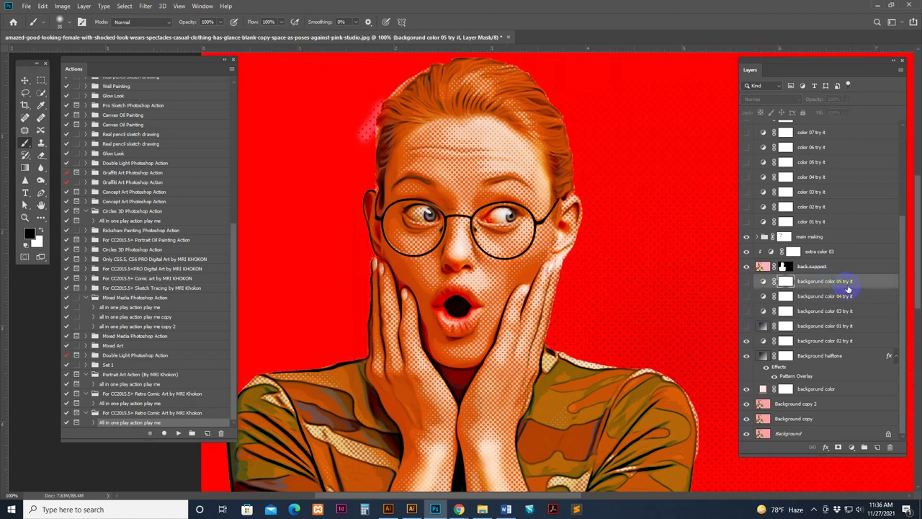
Step: Open the background color 05 gradient map settings and make the layer visible
double_click(762, 283)
left_click(684, 295)
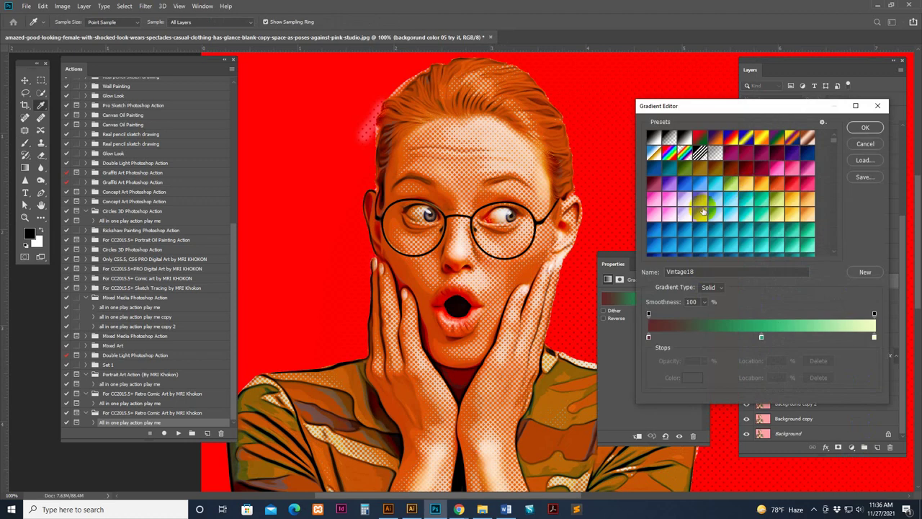
left_click(865, 127)
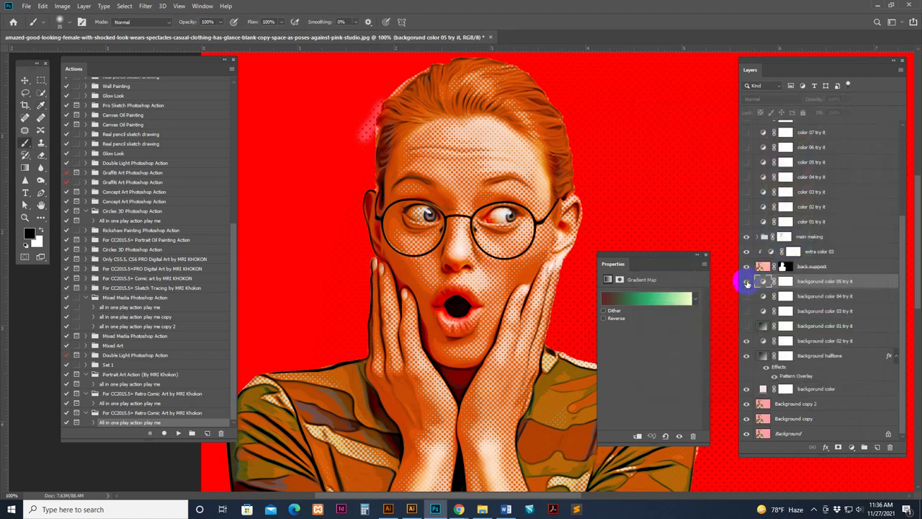
left_click(746, 281)
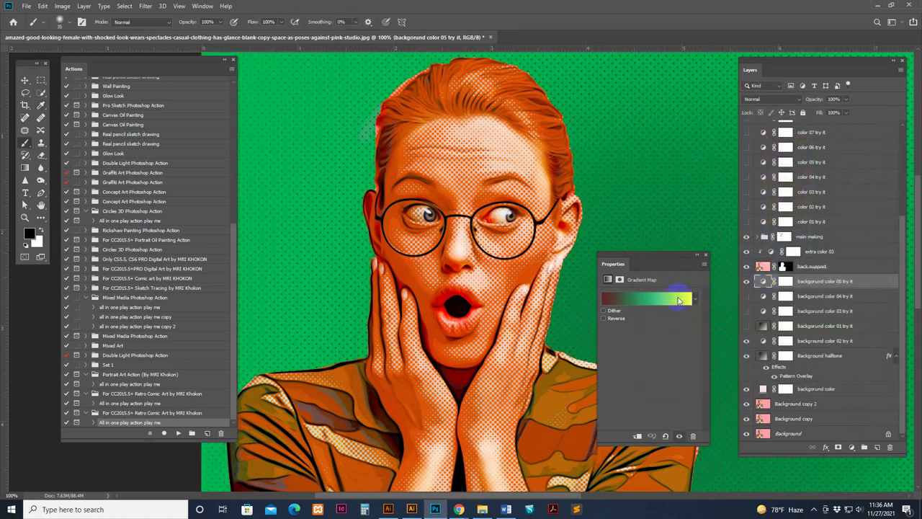
Step: Try orange, red, purple, pink and blue gradient presets, settling on teal
left_click(684, 298)
left_click(749, 173)
left_click(750, 176)
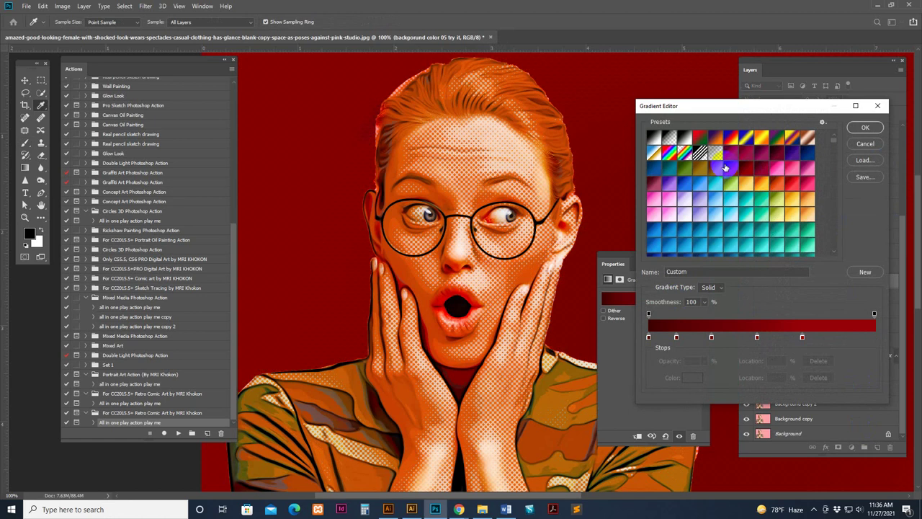
left_click(725, 159)
left_click(678, 209)
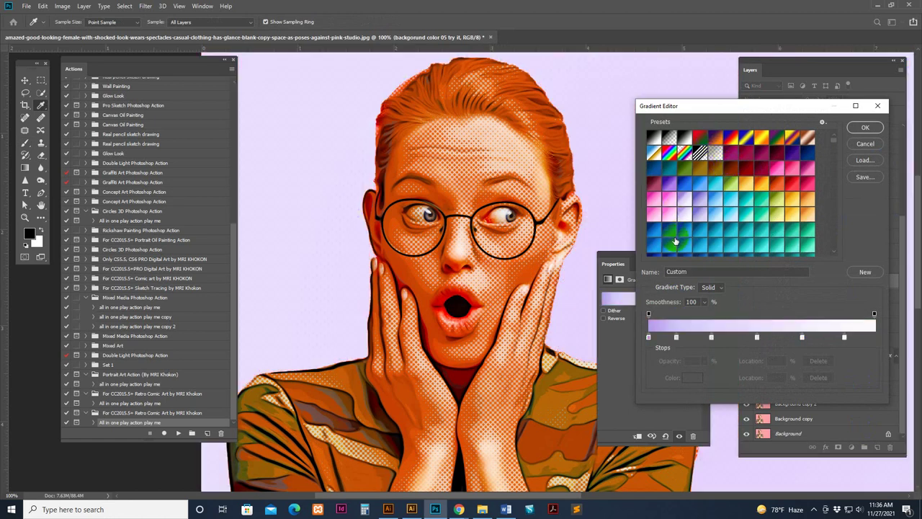
left_click(671, 231)
left_click(651, 202)
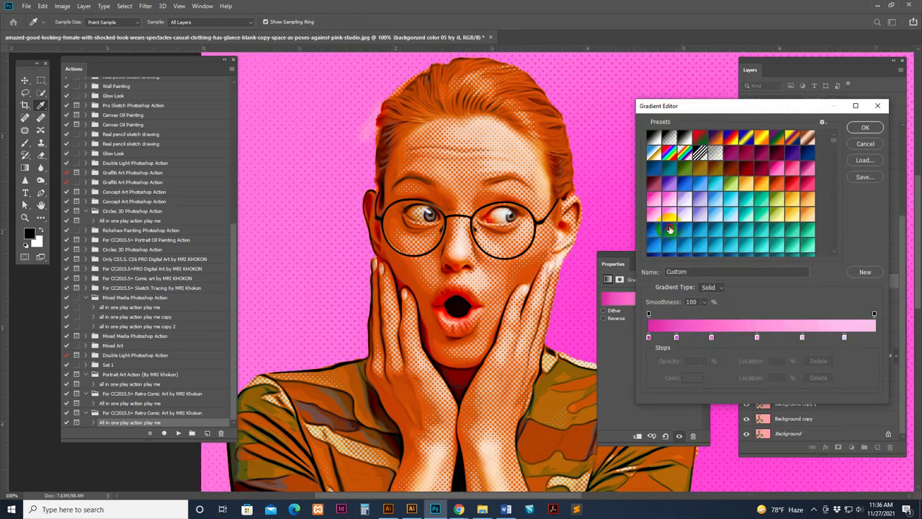
left_click(670, 229)
left_click(749, 231)
left_click(800, 230)
Step: Confirm the teal gradient, close Properties and hide background color 05
left_click(867, 131)
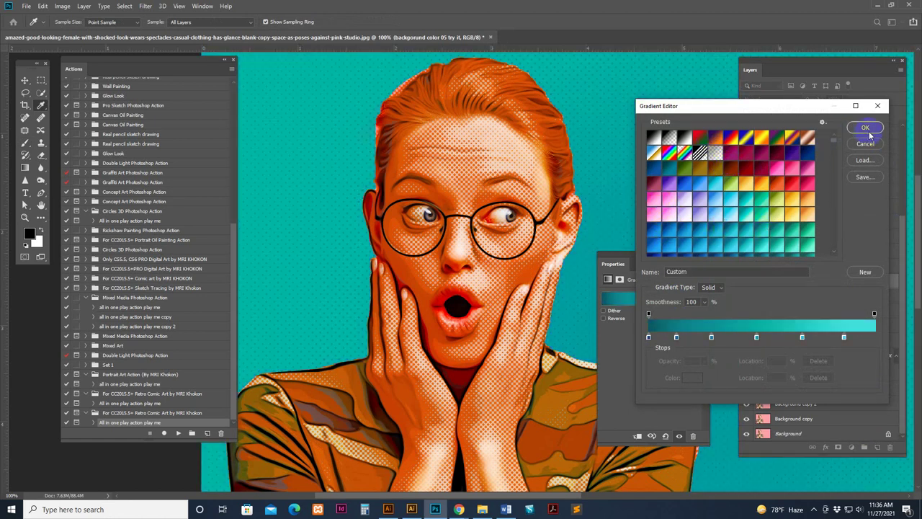
left_click(868, 131)
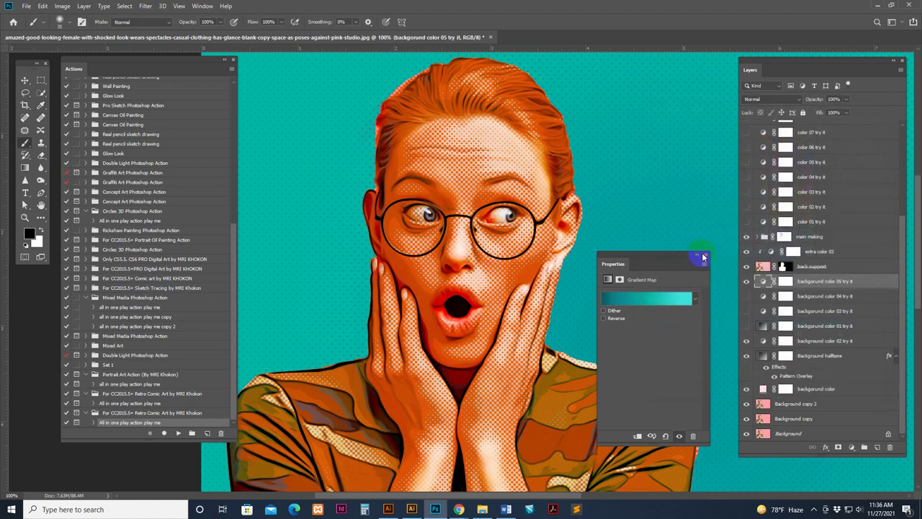
left_click(703, 257)
left_click(802, 285)
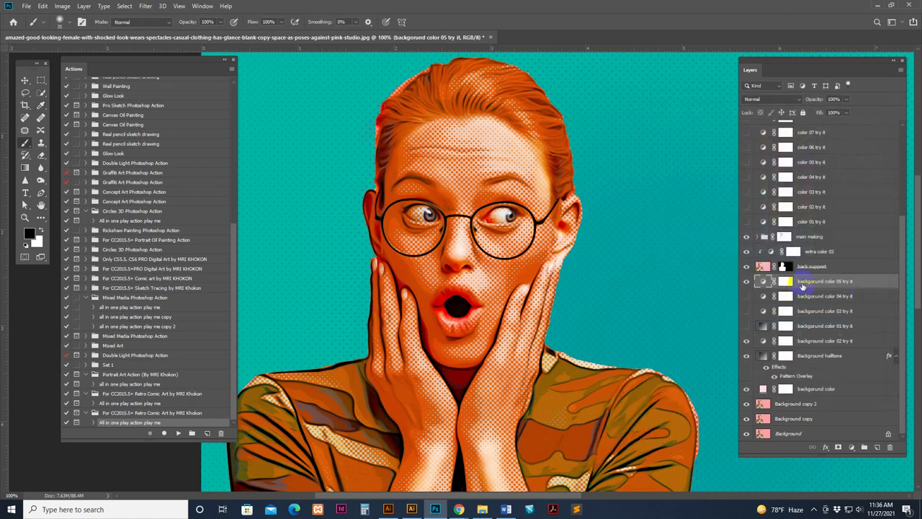
left_click(746, 281)
left_click(823, 326)
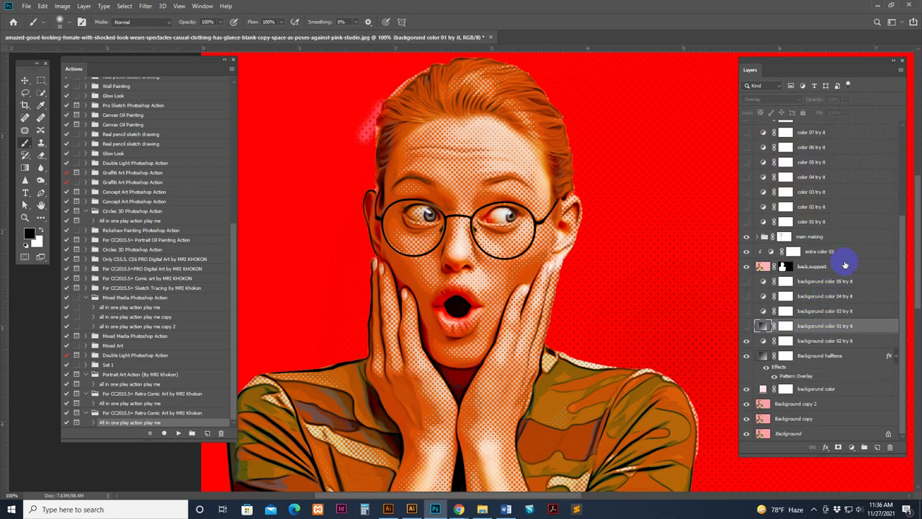
Step: Give the Background halftone layer's Pattern Overlay a 129% scale, then select the color 15 mask
left_click(854, 358)
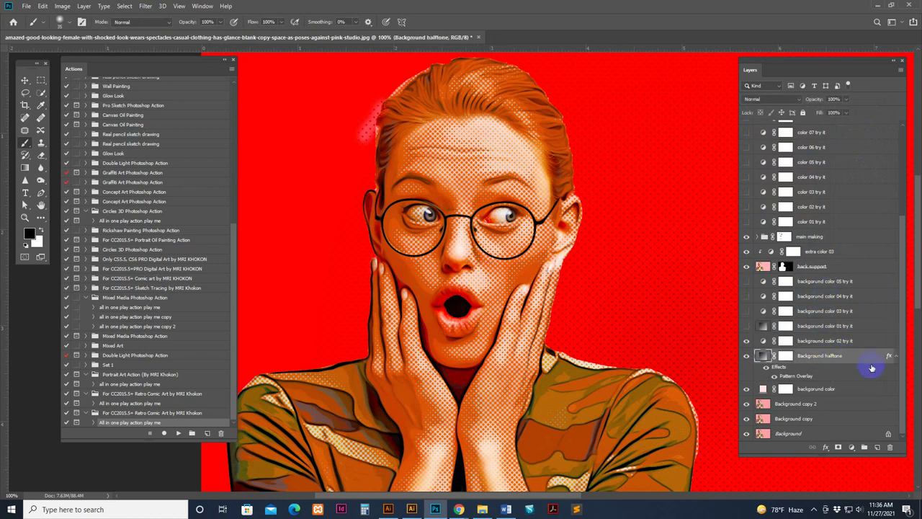
double_click(863, 357)
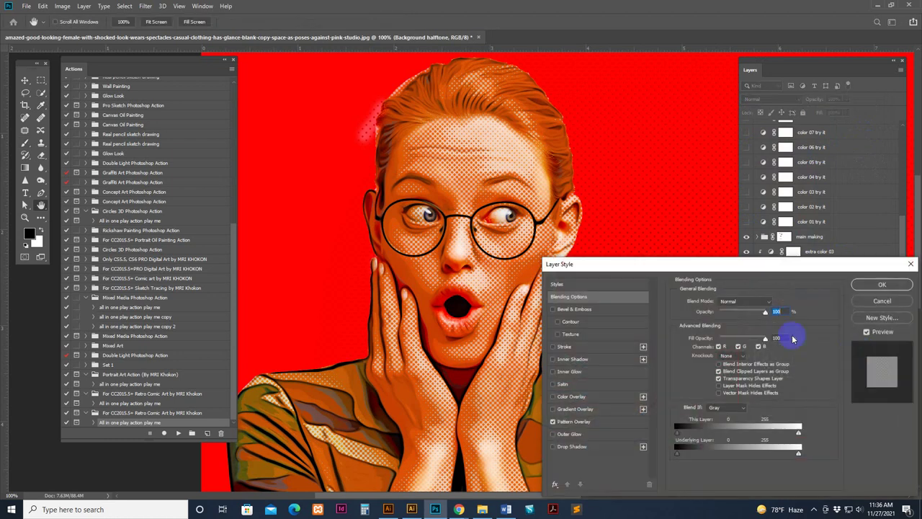
left_click(591, 422)
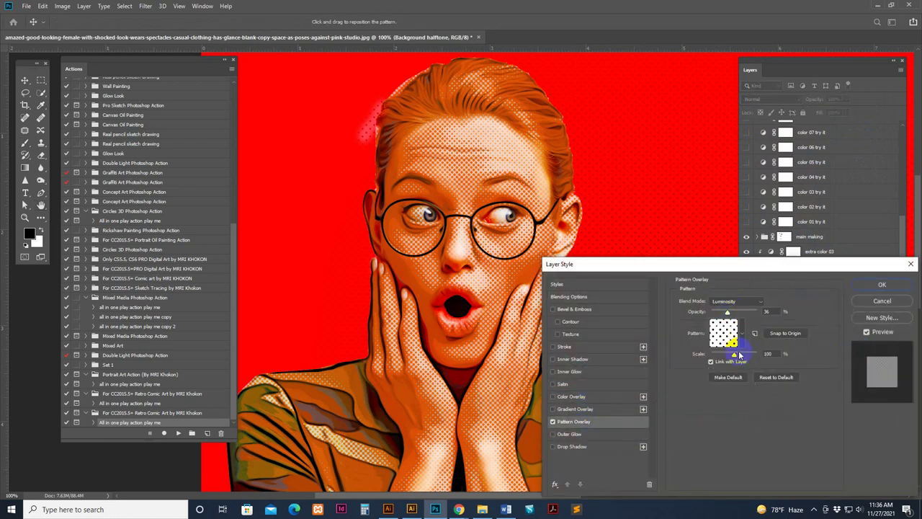
left_click_drag(740, 354, 741, 357)
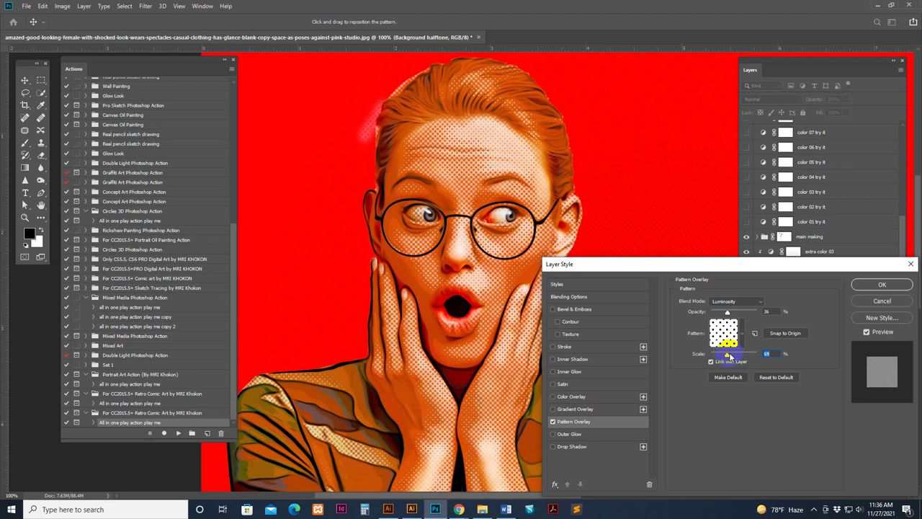
left_click_drag(654, 263, 794, 348)
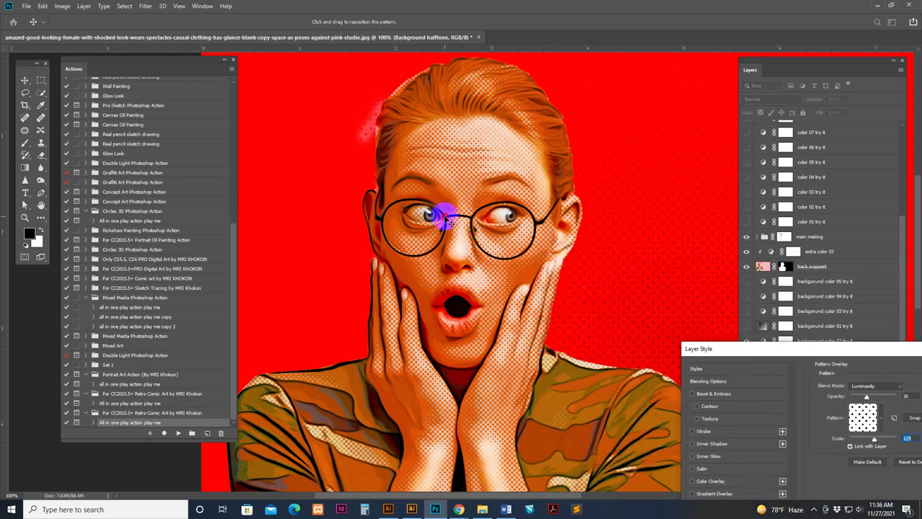
left_click_drag(706, 348, 436, 181)
left_click(745, 201)
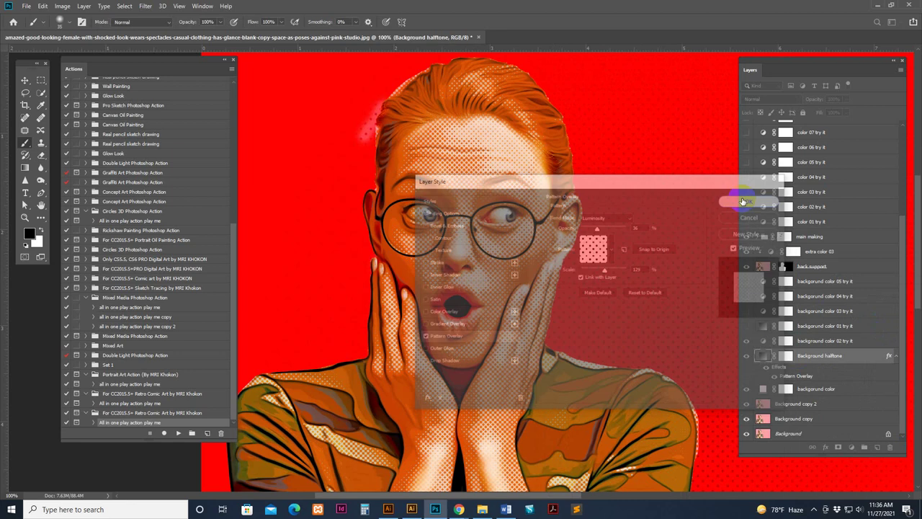
scroll(836, 288, "up", 5)
scroll(829, 238, "up", 1)
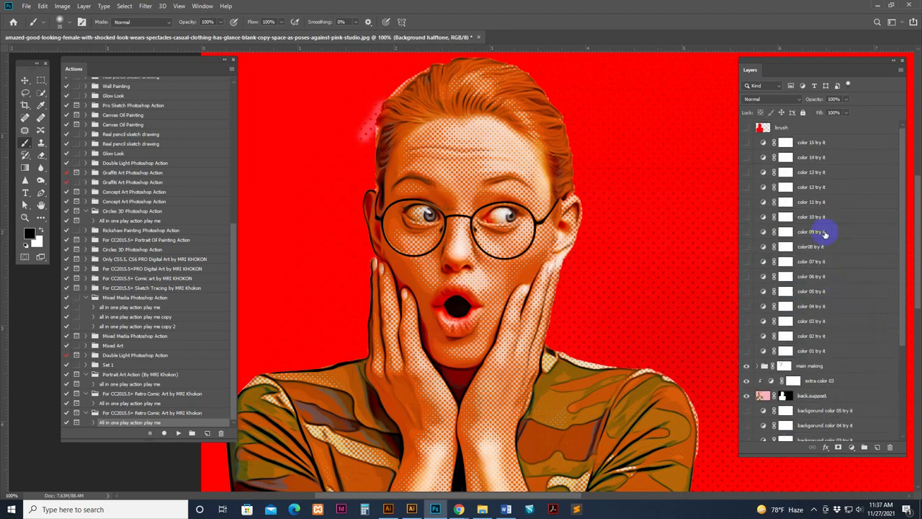
left_click(742, 147)
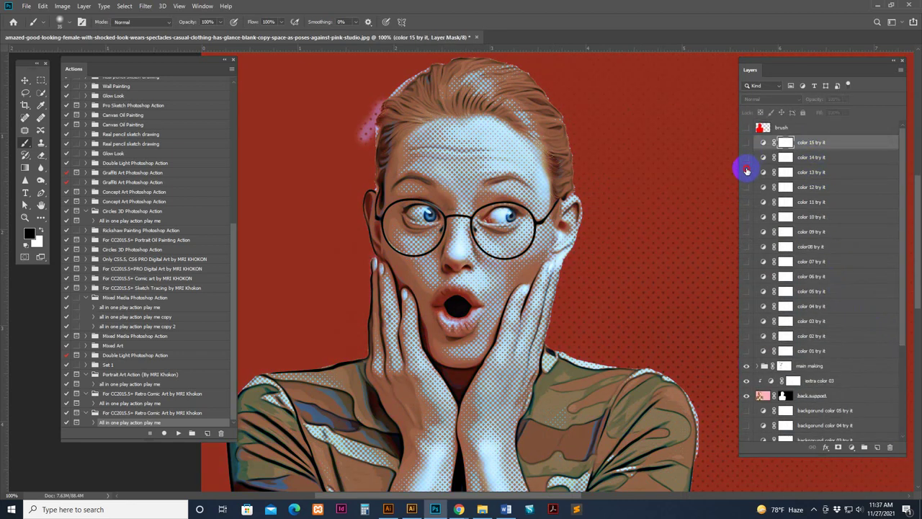
Step: Swap the color 15 variant for the color 12 and color 11 teal-and-pink variants
left_click(746, 171)
left_click(746, 171)
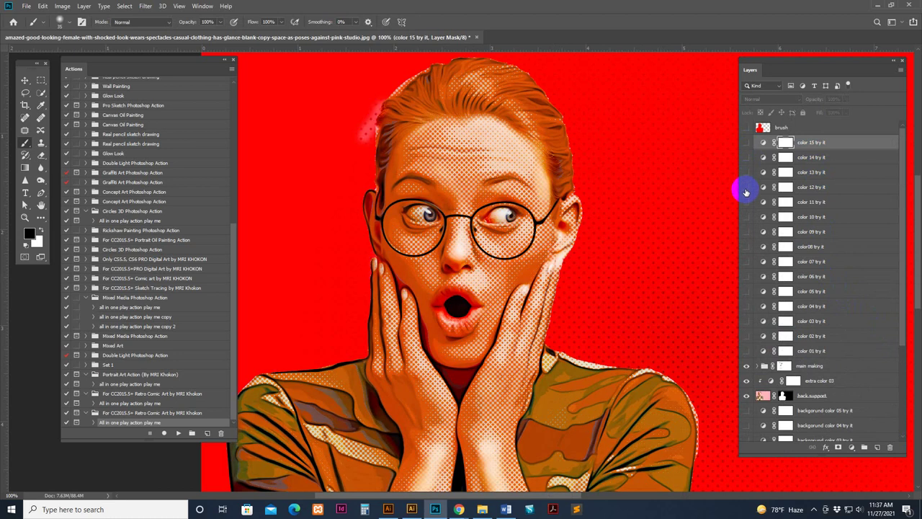
left_click(747, 201)
left_click(746, 202)
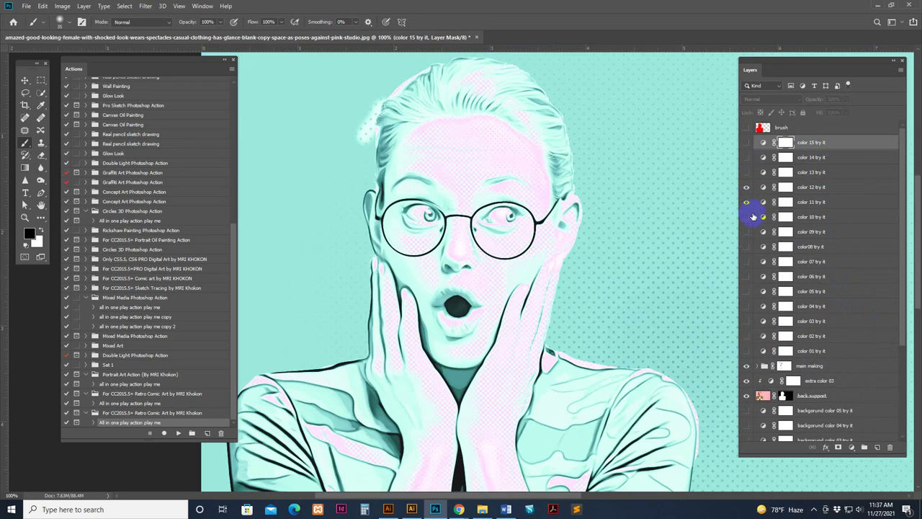
Step: Paint out the stray dotted patch left of the hair on the main making group's mask
left_click(792, 364)
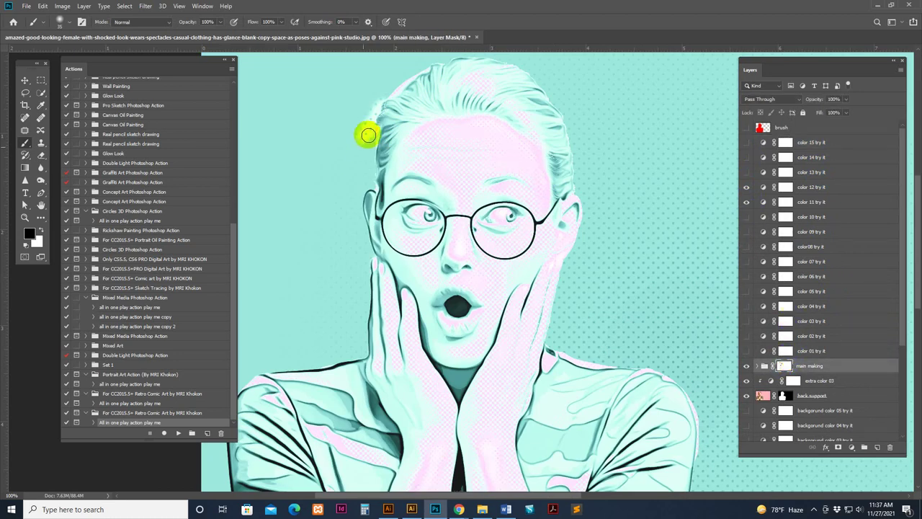
left_click(40, 231)
left_click_drag(369, 85, 362, 141)
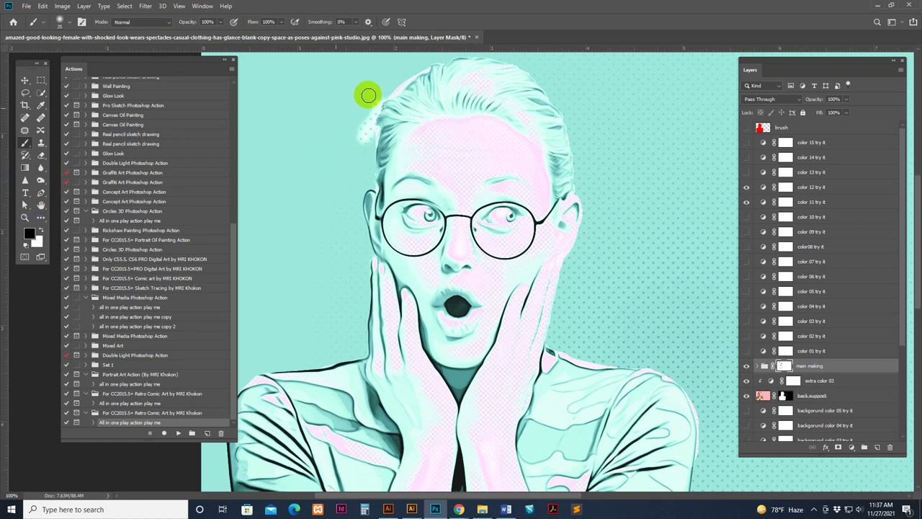
left_click(40, 230)
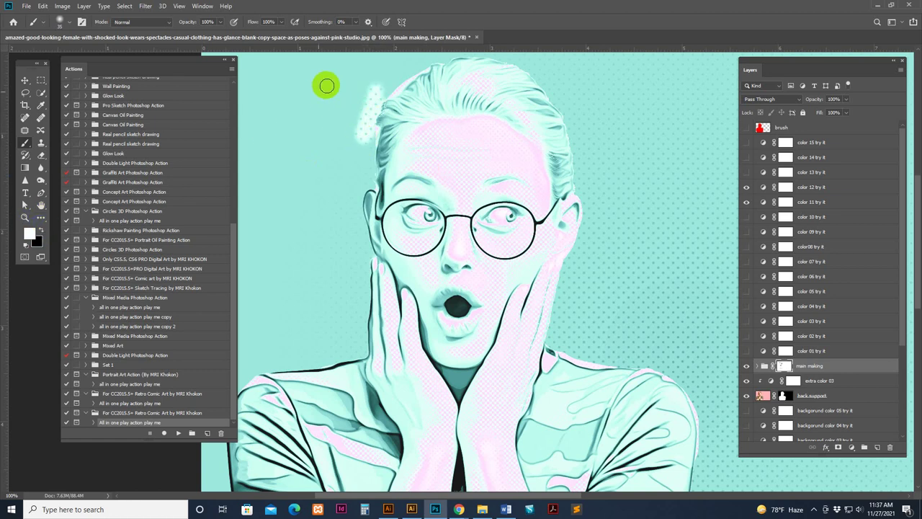
left_click_drag(364, 83, 360, 111)
left_click_drag(381, 77, 364, 128)
left_click(40, 231)
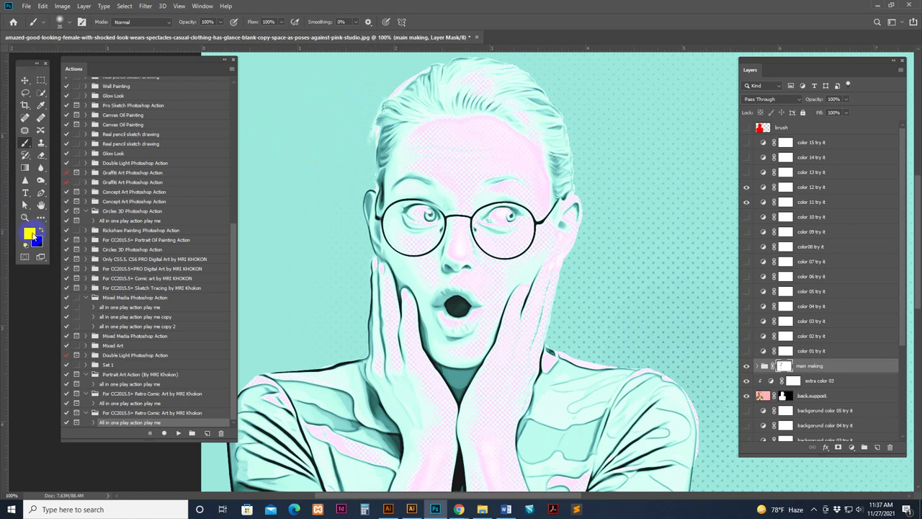
left_click(40, 230)
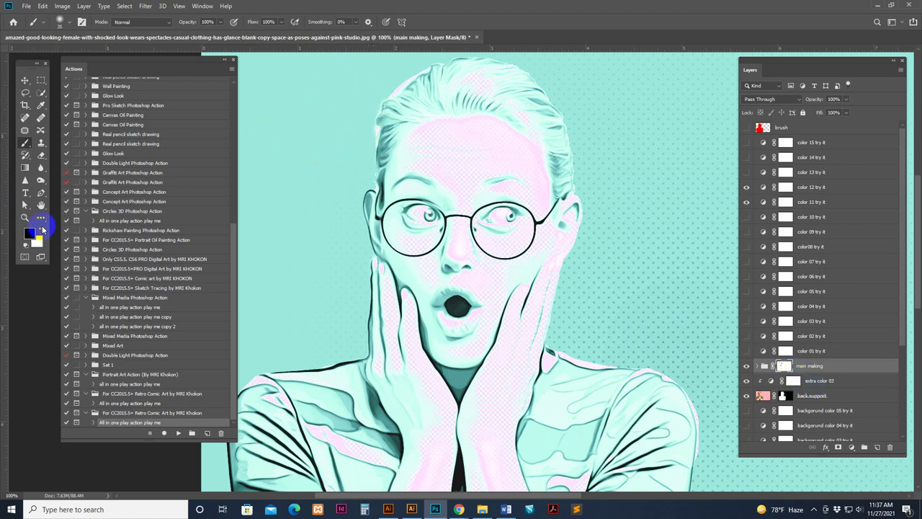
left_click(811, 314)
Step: Hide color 12 and color 11, then preview the color 10 through color 02 variants
left_click(819, 194)
left_click(746, 188)
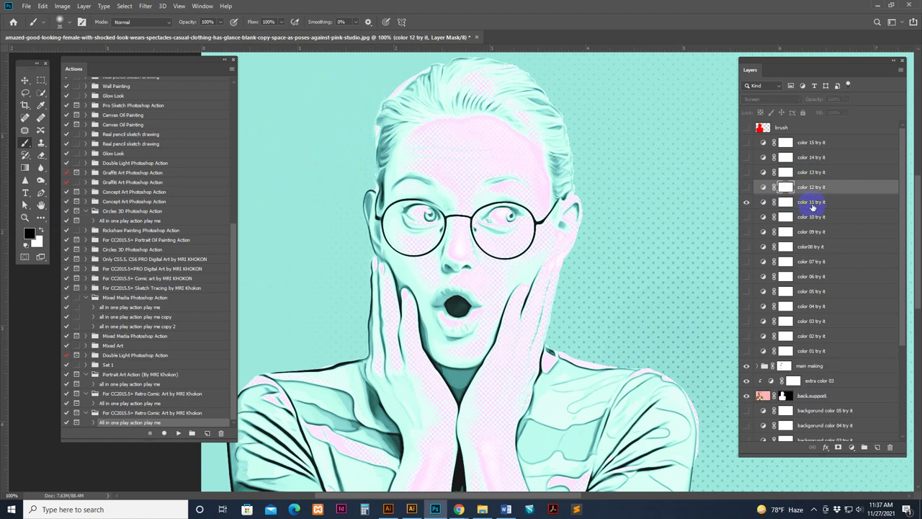
left_click(814, 203)
left_click(745, 203)
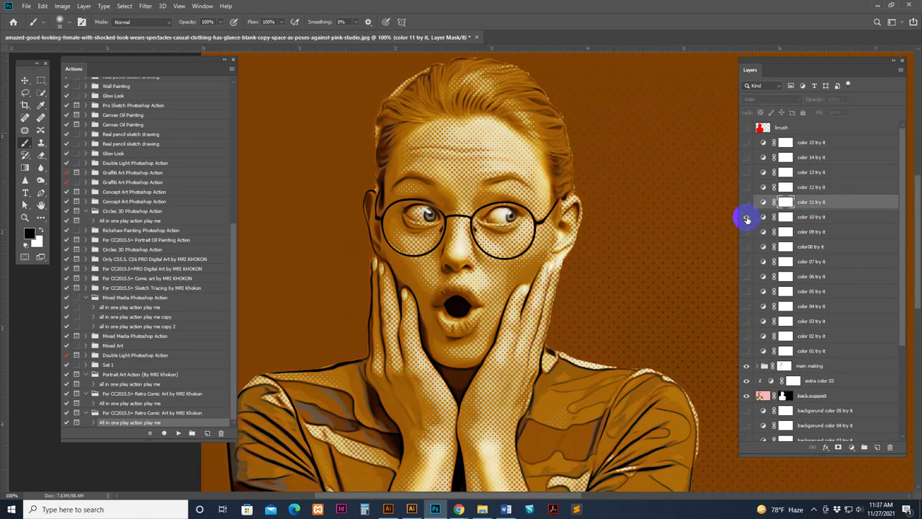
left_click(747, 218)
left_click(746, 232)
left_click(745, 248)
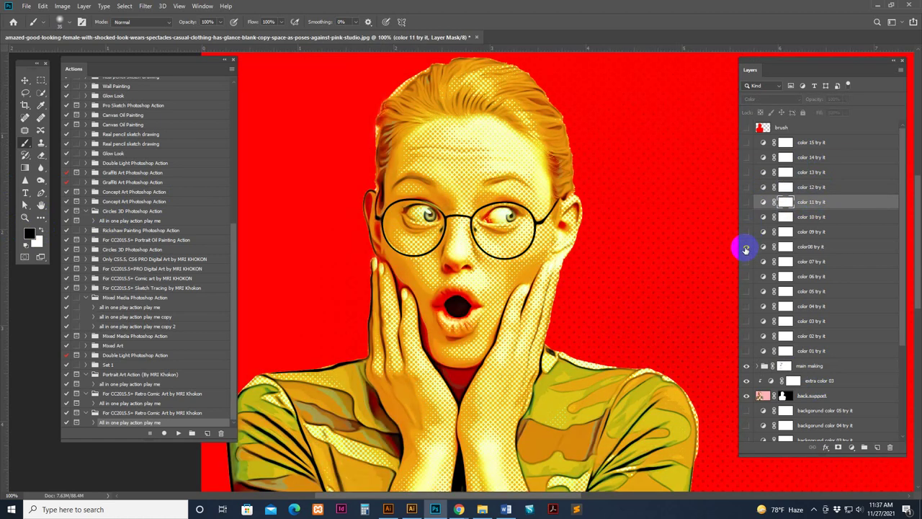
left_click(745, 262)
left_click(747, 277)
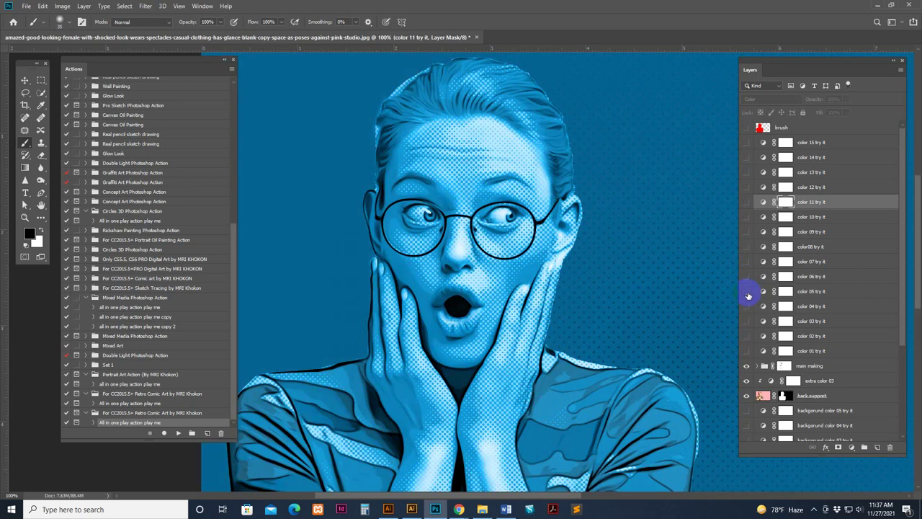
left_click(747, 306)
left_click(747, 320)
left_click(748, 336)
left_click(747, 337)
left_click_drag(748, 336, 748, 298)
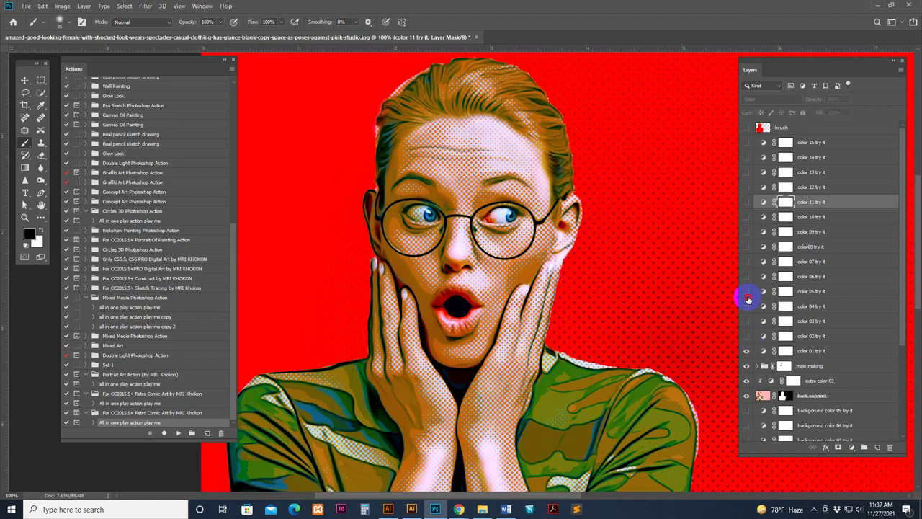
Step: Compare color08 with other variants, settle on the red/orange variant, and close the document
left_click(747, 261)
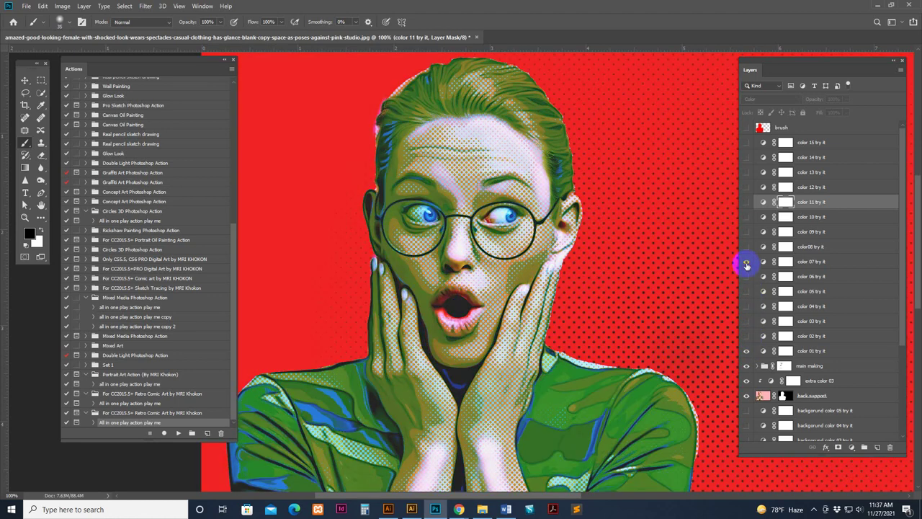
left_click(747, 261)
left_click(745, 249)
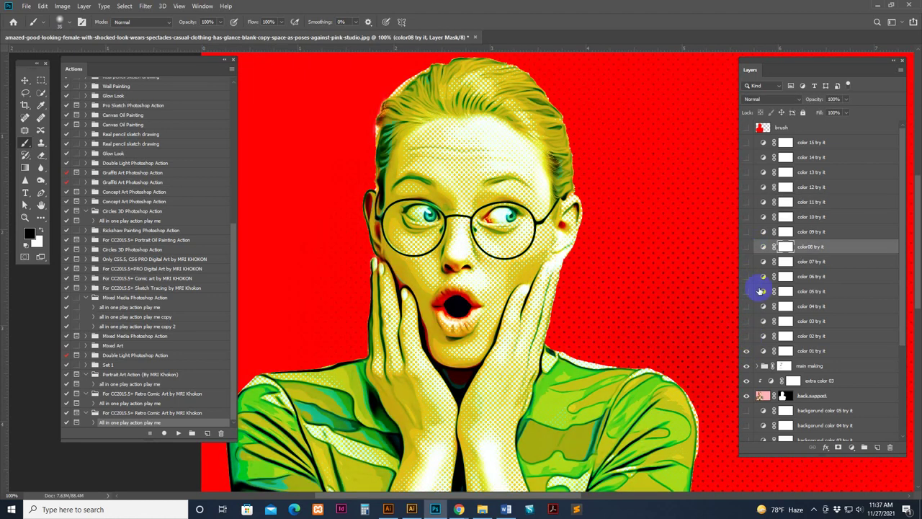
left_click(747, 351)
left_click(746, 250)
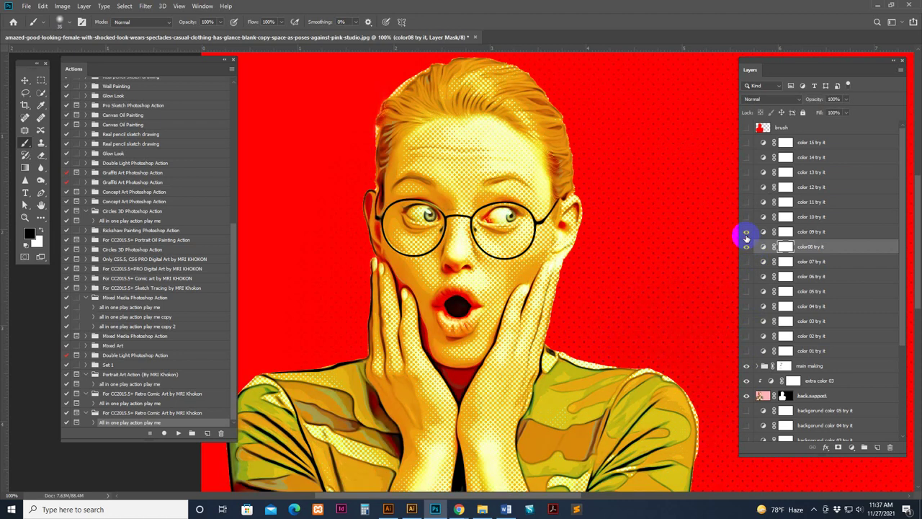
left_click(747, 240)
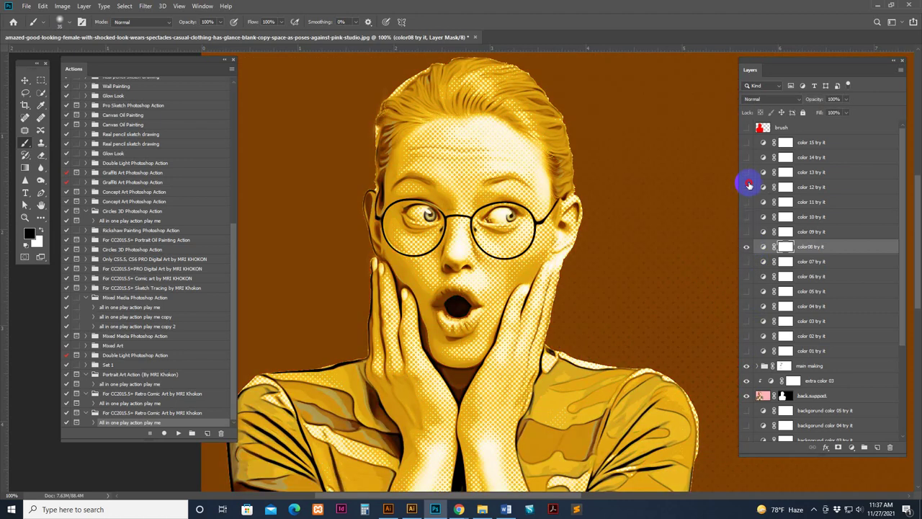
left_click(746, 187)
left_click(747, 246)
left_click(747, 246)
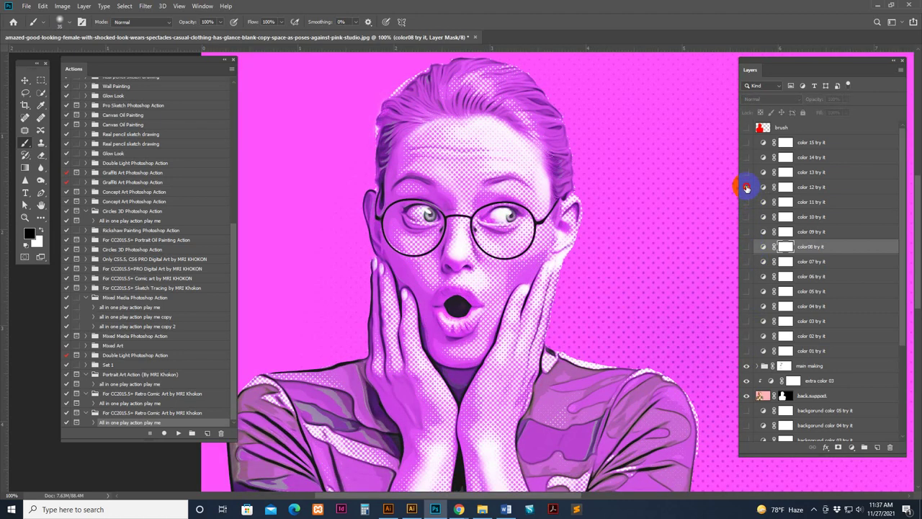
left_click(746, 187)
left_click(747, 173)
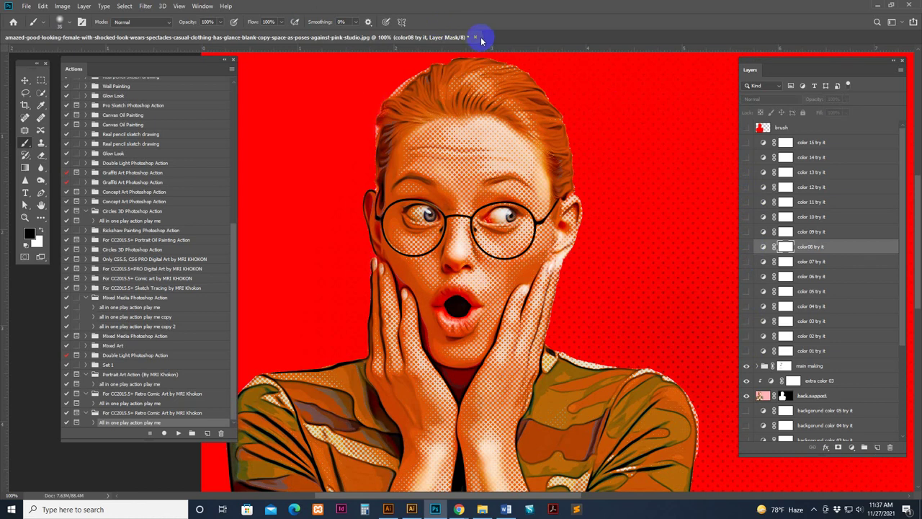
left_click(475, 37)
Step: Discard the woman's artwork without saving and open OH1PC30.jpg from File Explorer
left_click(458, 189)
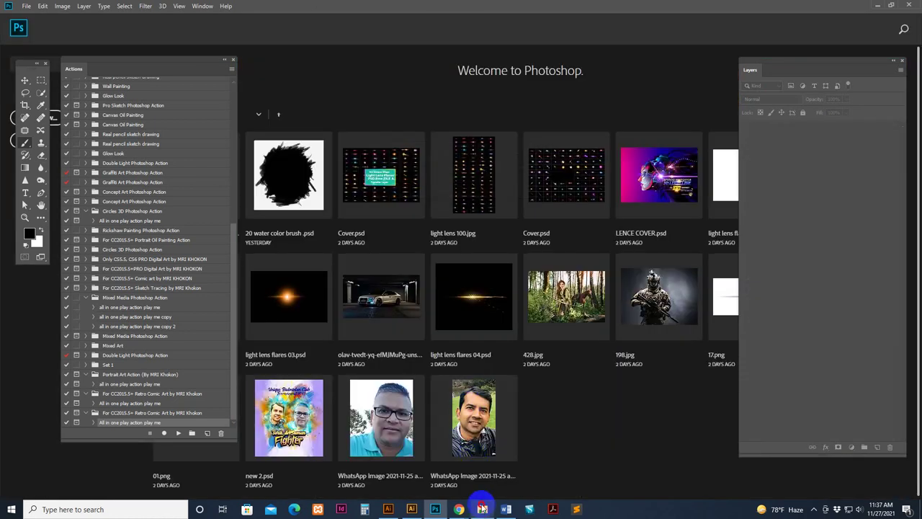
left_click(482, 508)
left_click(231, 97)
mouse_move(230, 81)
left_mouse_down()
mouse_move(491, 439)
mouse_move(591, 406)
left_mouse_up()
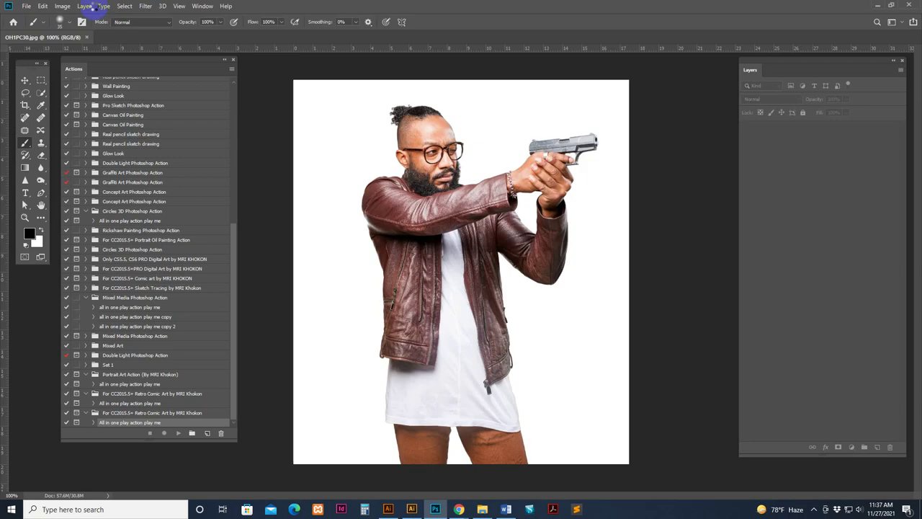
Step: Resize the man's photo to a height of 3500 pixels in Image Size
left_click(62, 5)
left_click(83, 75)
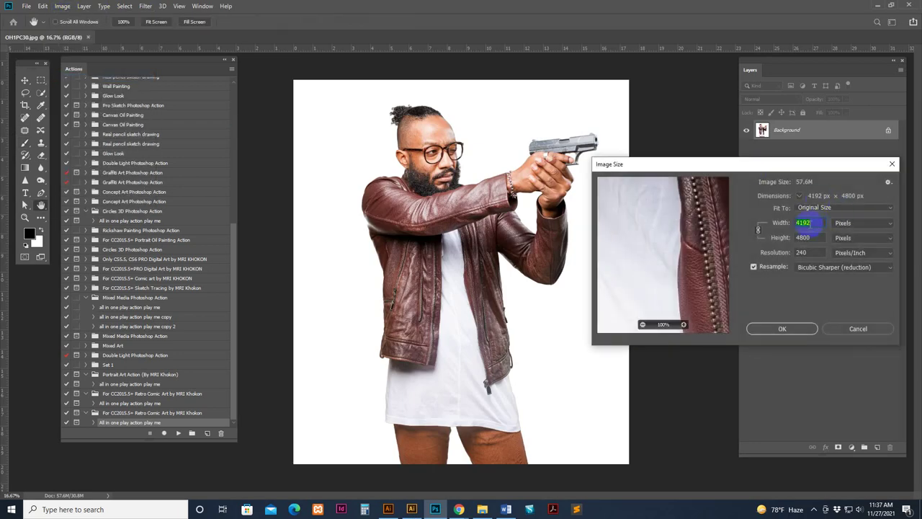
left_click(780, 237)
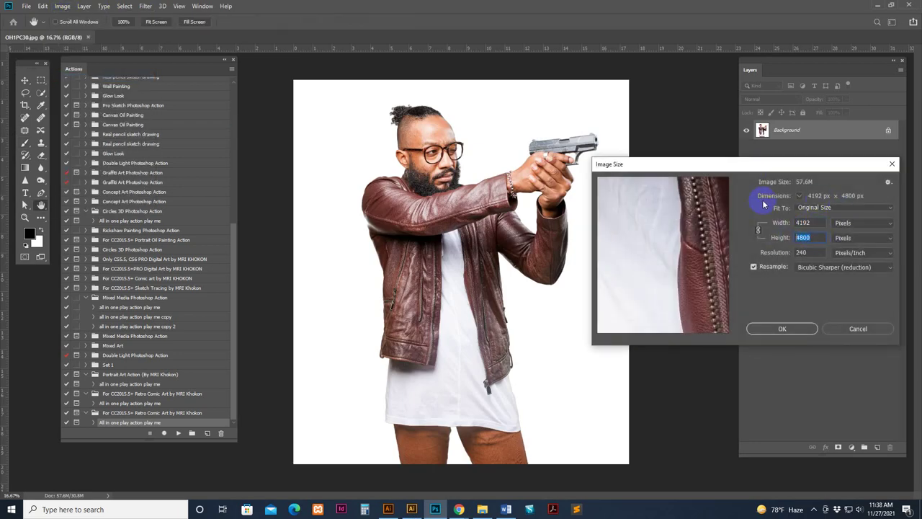
type("3500")
key("Return")
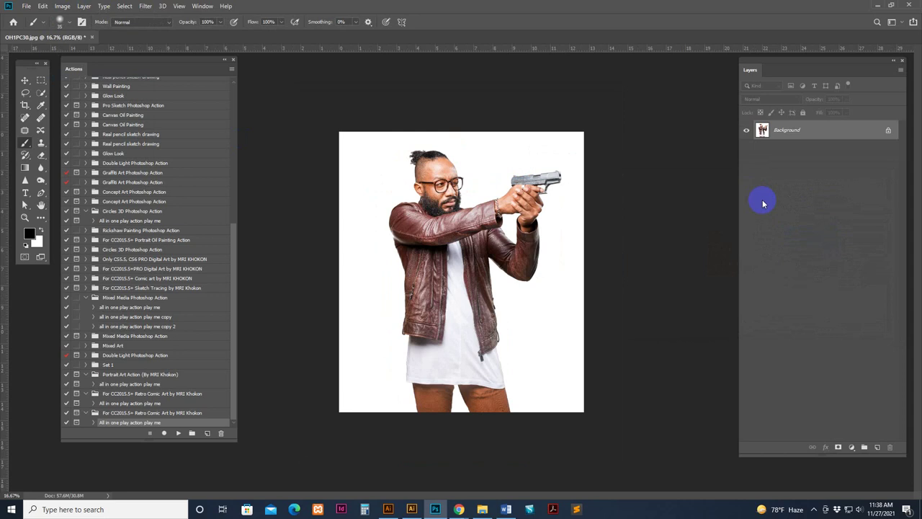
Step: Select the man as the subject and name the new layer 'brush'
left_click(41, 94)
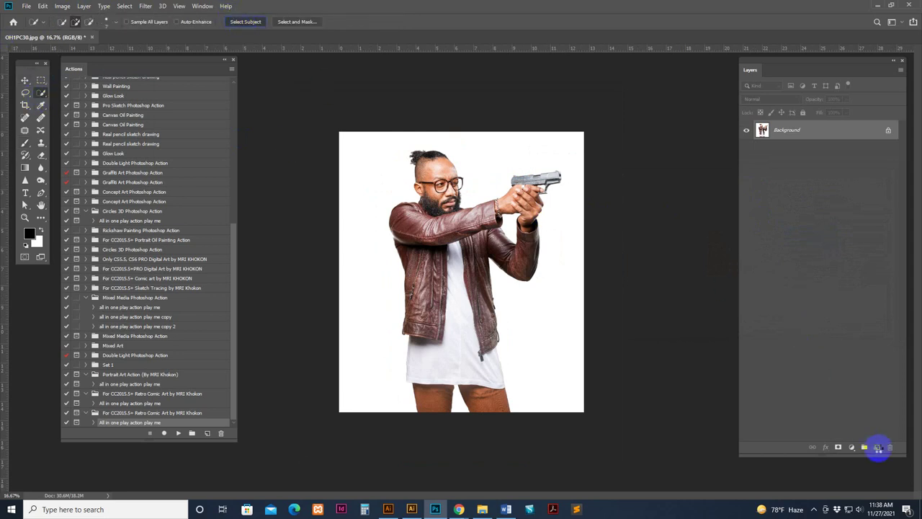
left_click(878, 448)
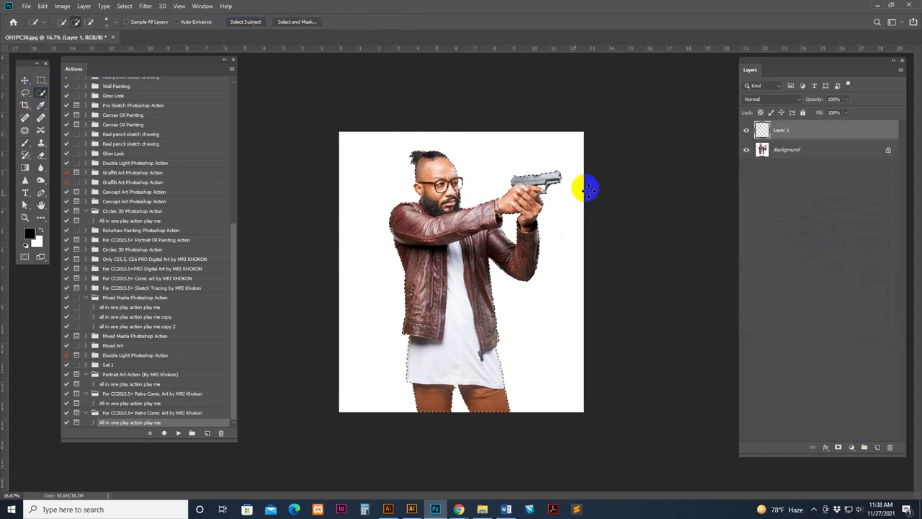
double_click(783, 130)
type("brush")
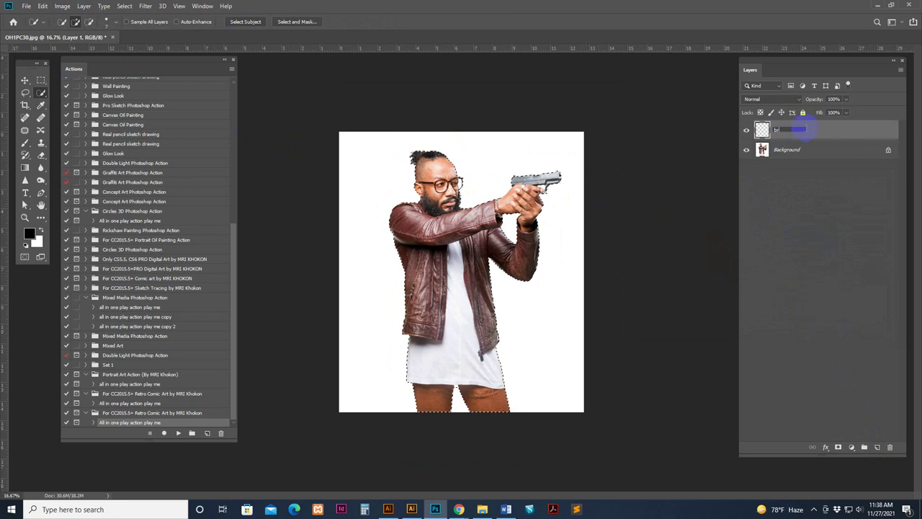
key("Return")
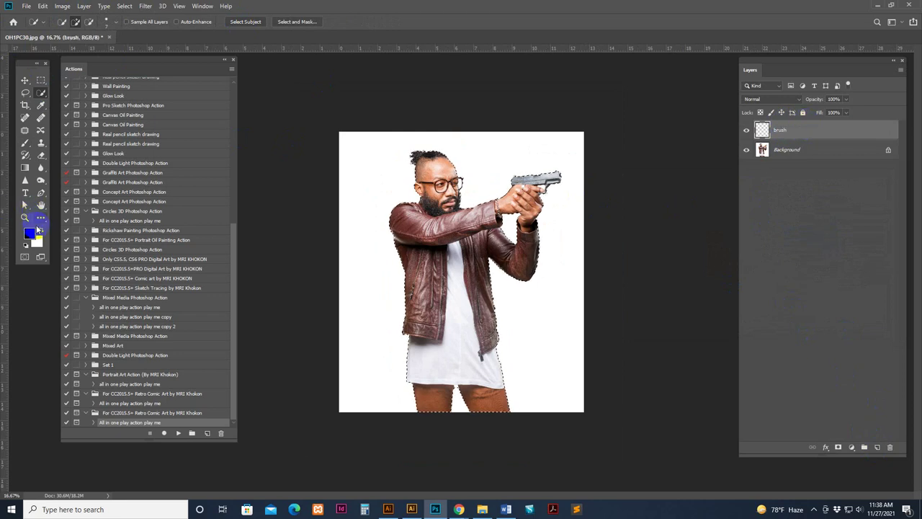
Step: Fill the man's selection with solid red on the brush layer, then deselect
left_click(30, 232)
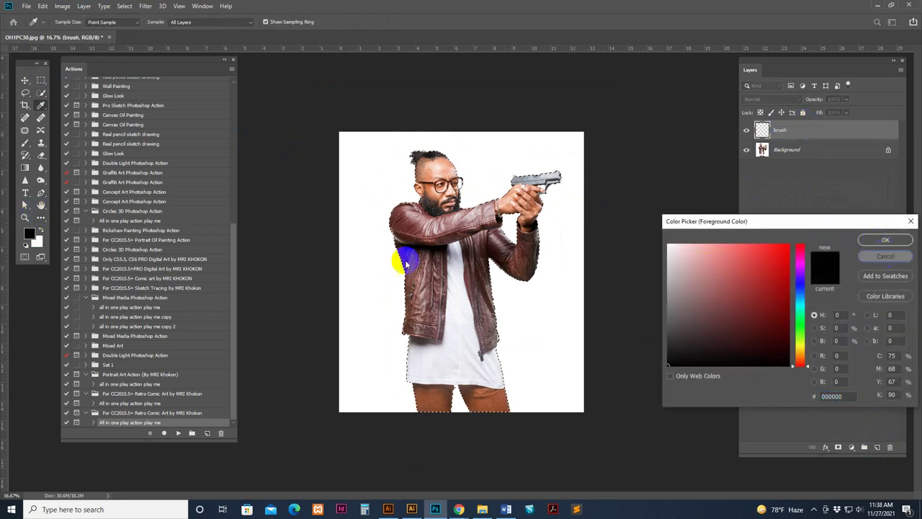
left_click(878, 238)
left_click(41, 215)
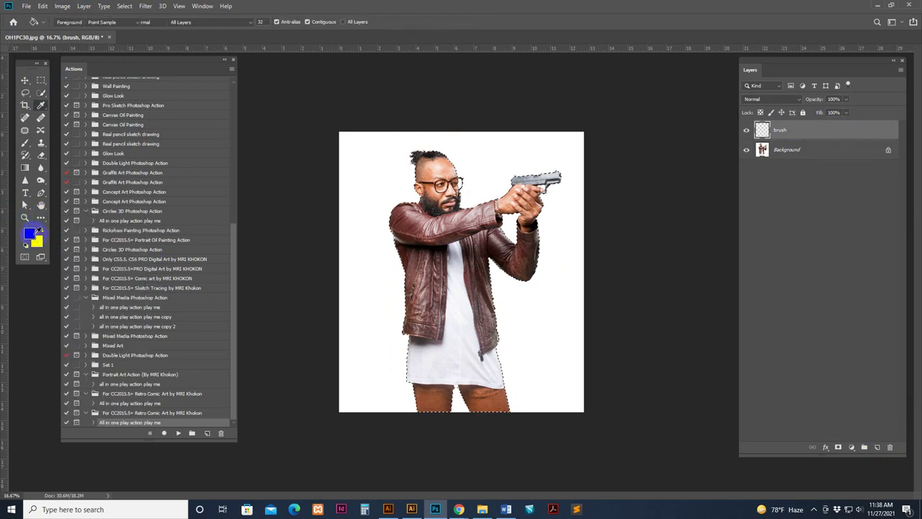
left_click(30, 232)
left_click(787, 246)
left_click(885, 240)
left_click(474, 232)
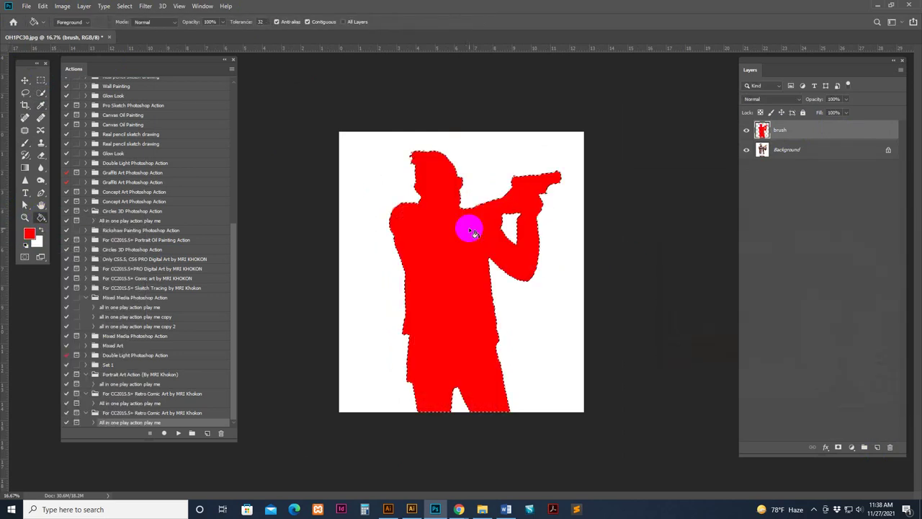
key("ctrl+d")
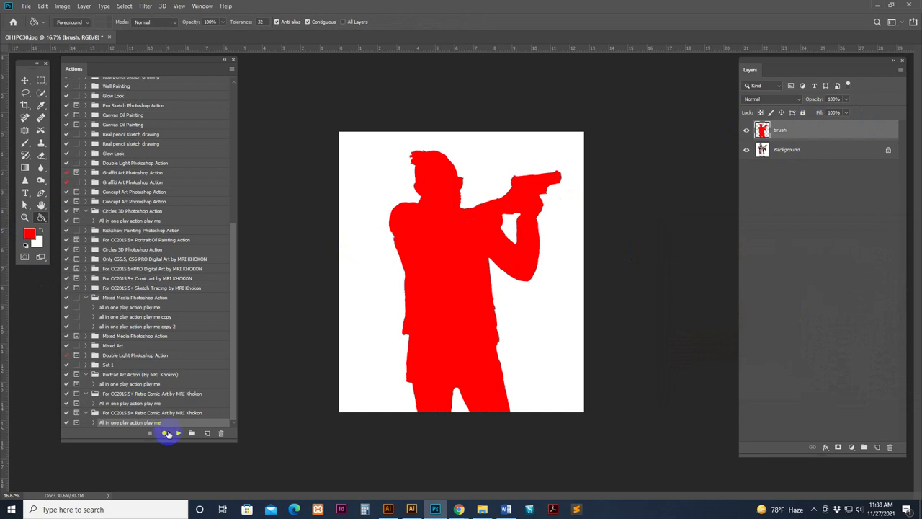
Step: Play the 'All in one play action play me' Retro Comic Art action, then zoom into the face
left_click(178, 433)
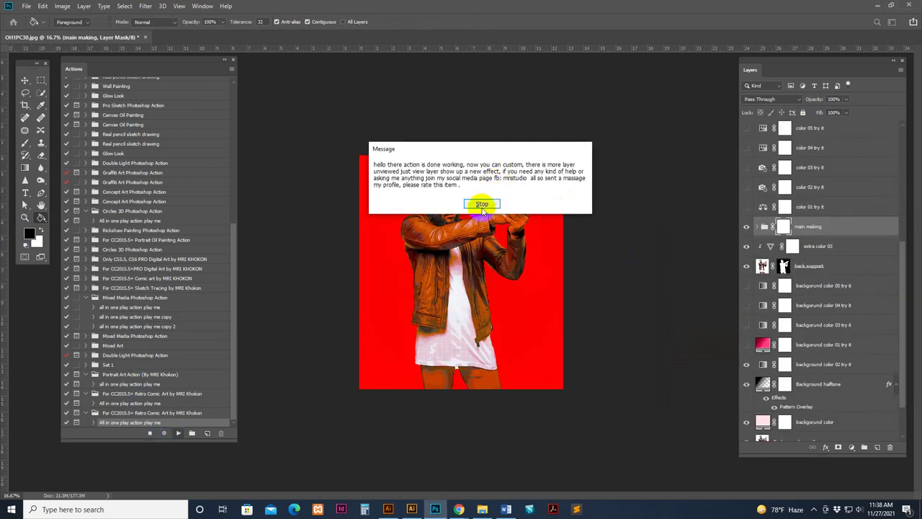
left_click(482, 204)
key("z")
left_click(461, 201)
left_click(466, 180)
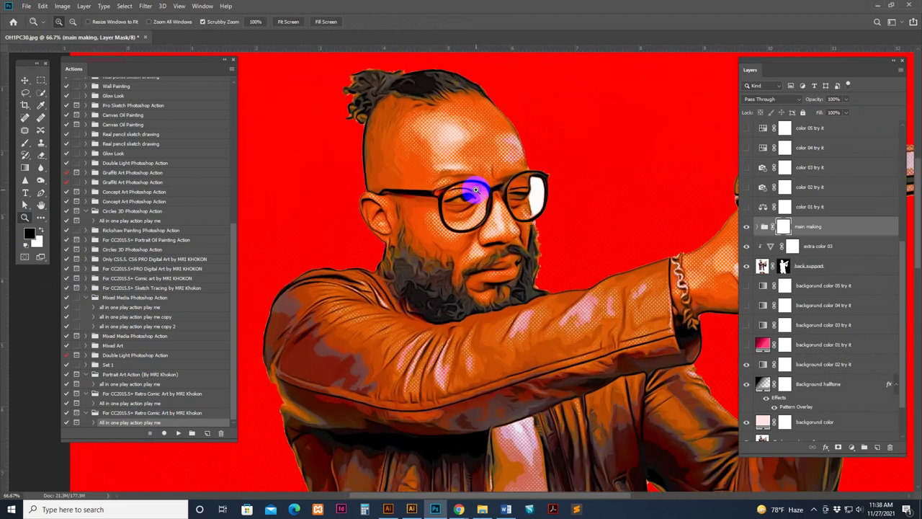
left_click(476, 190)
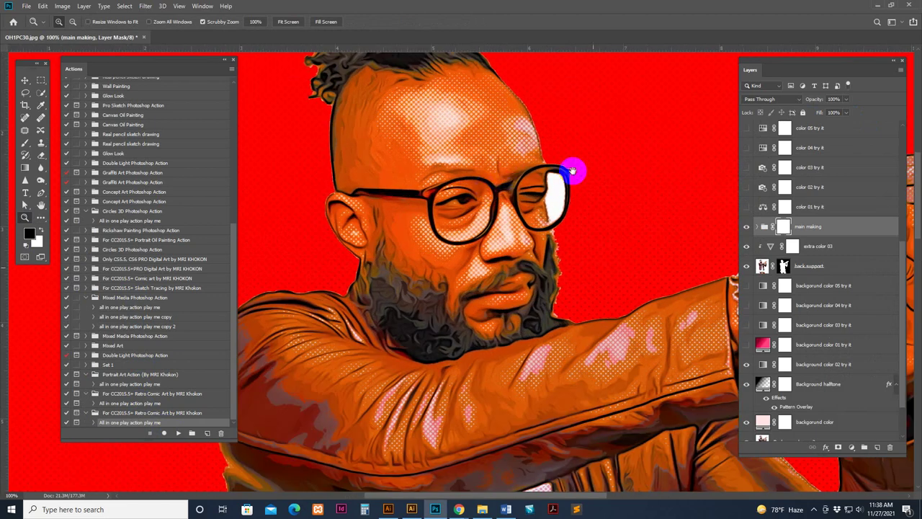
scroll(569, 159, "down", 5)
left_click_drag(554, 244, 587, 194)
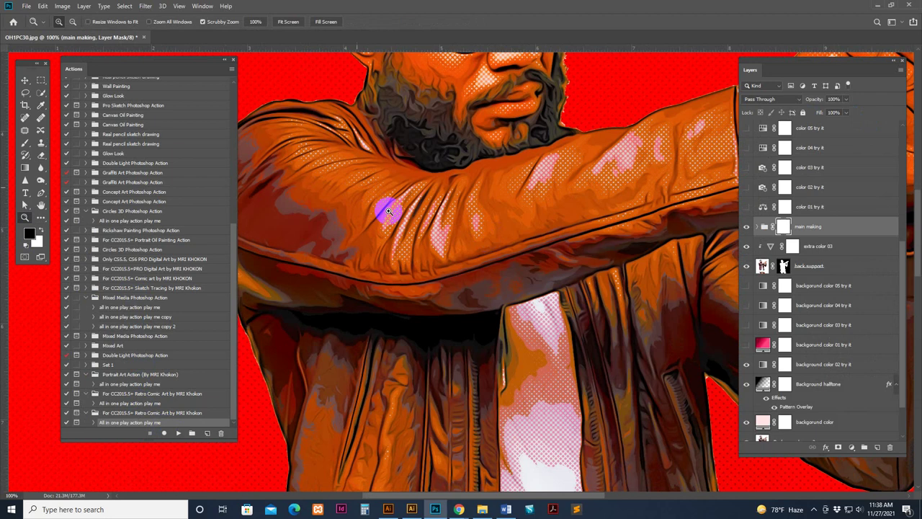
scroll(567, 225, "down", 2)
scroll(515, 180, "down", 3)
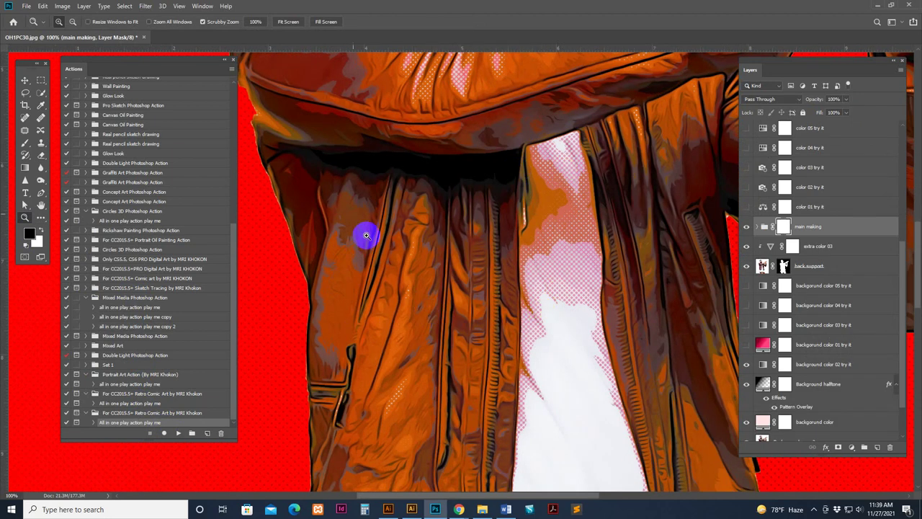
scroll(572, 351, "down", 5)
scroll(572, 351, "down", 8)
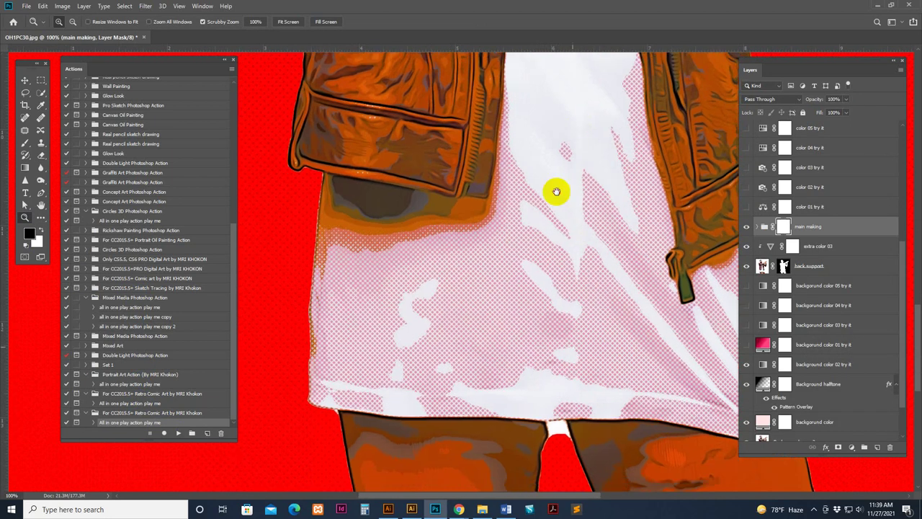
scroll(555, 191, "down", 5)
scroll(550, 154, "up", 6)
scroll(569, 194, "up", 4)
scroll(587, 252, "up", 4)
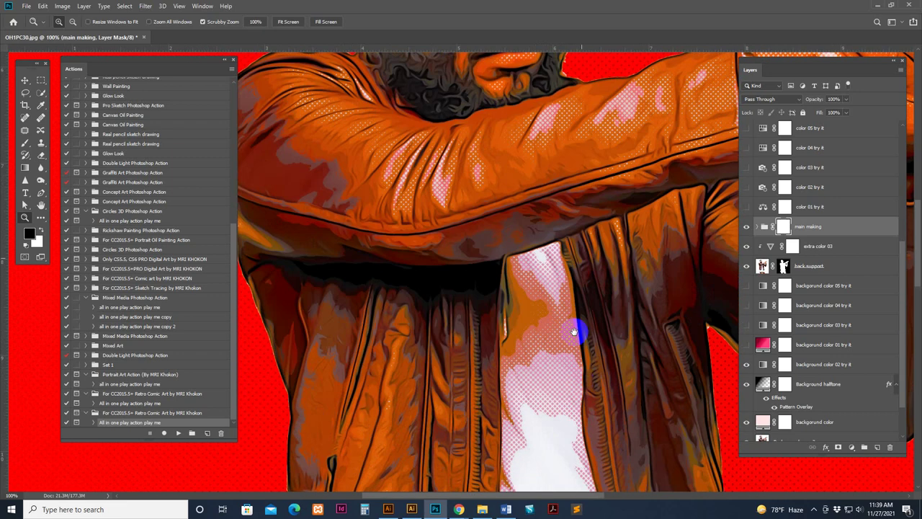
scroll(562, 324, "up", 4)
scroll(536, 320, "up", 3)
scroll(534, 323, "up", 2)
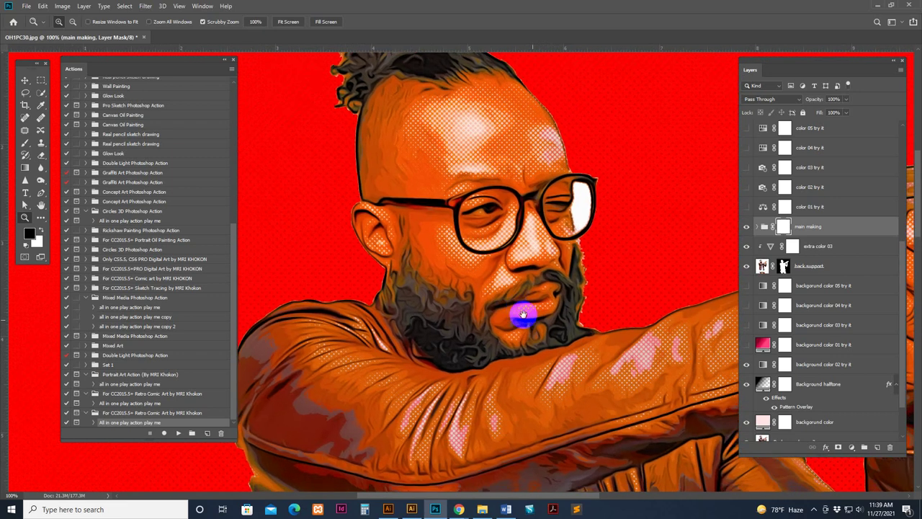
scroll(563, 248, "up", 2)
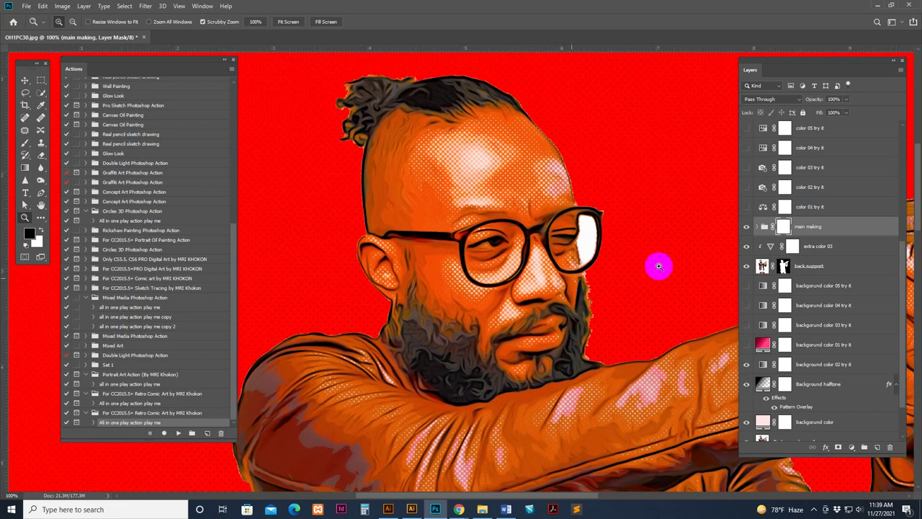
Step: Preview the color 03 and color 04 try-it variants, then hide both again
left_click(747, 167)
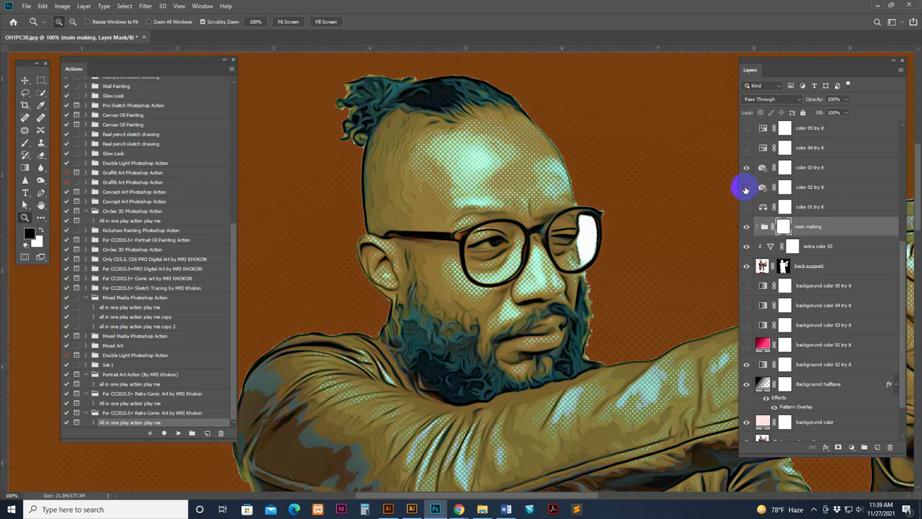
left_click(747, 168)
left_click(746, 148)
left_click(745, 148)
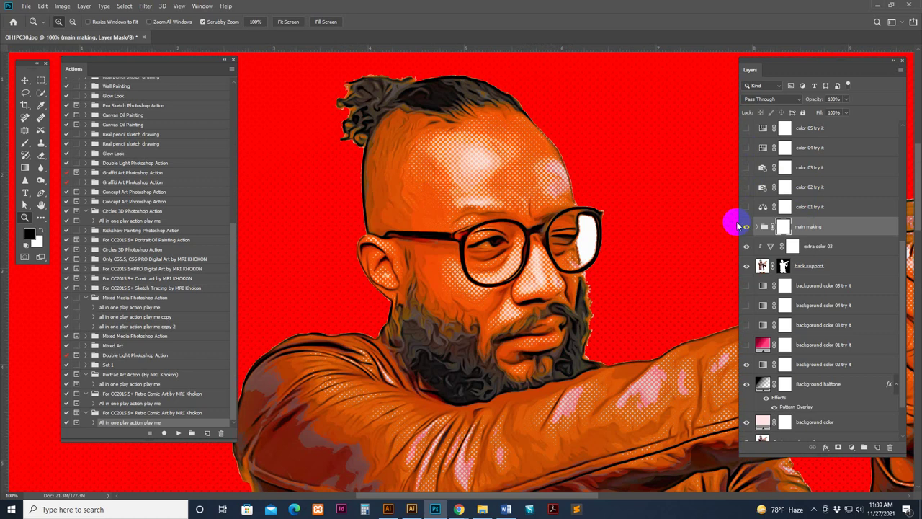